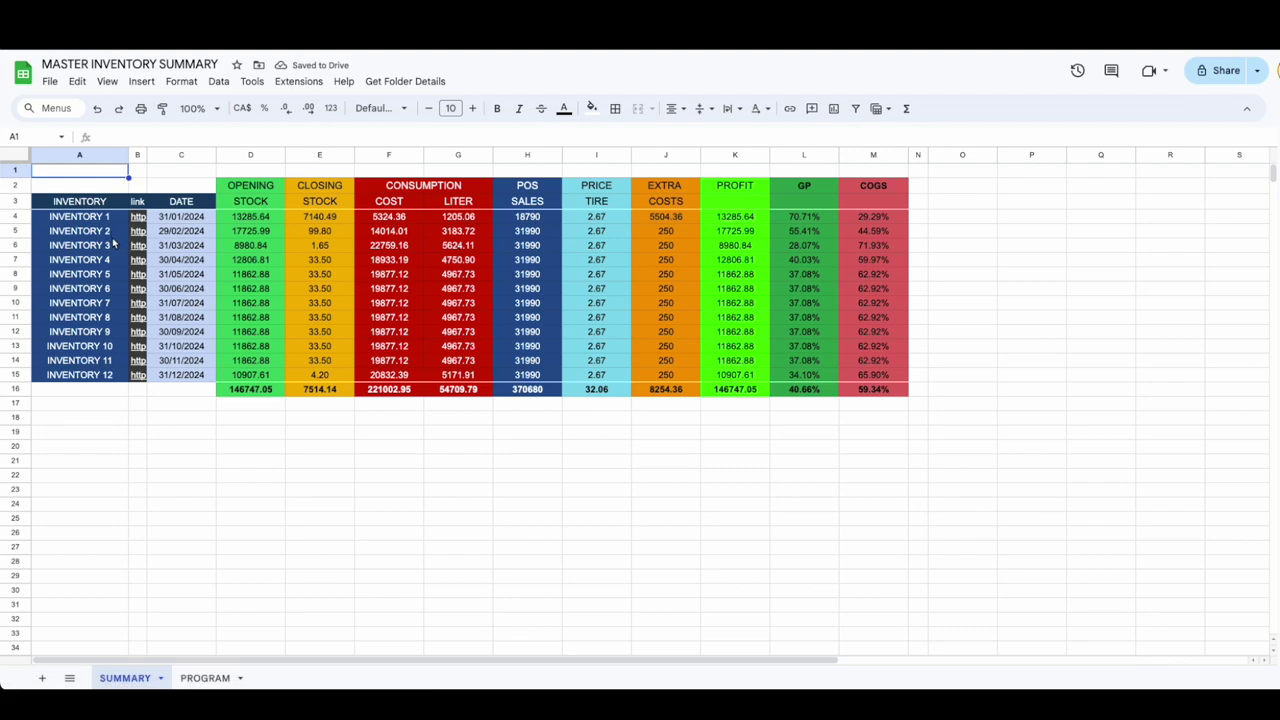
Step: View the inventory schedule on the PROGRAM sheet, including its staff and link columns, and return to the SUMMARY sheet
left_click(204, 678)
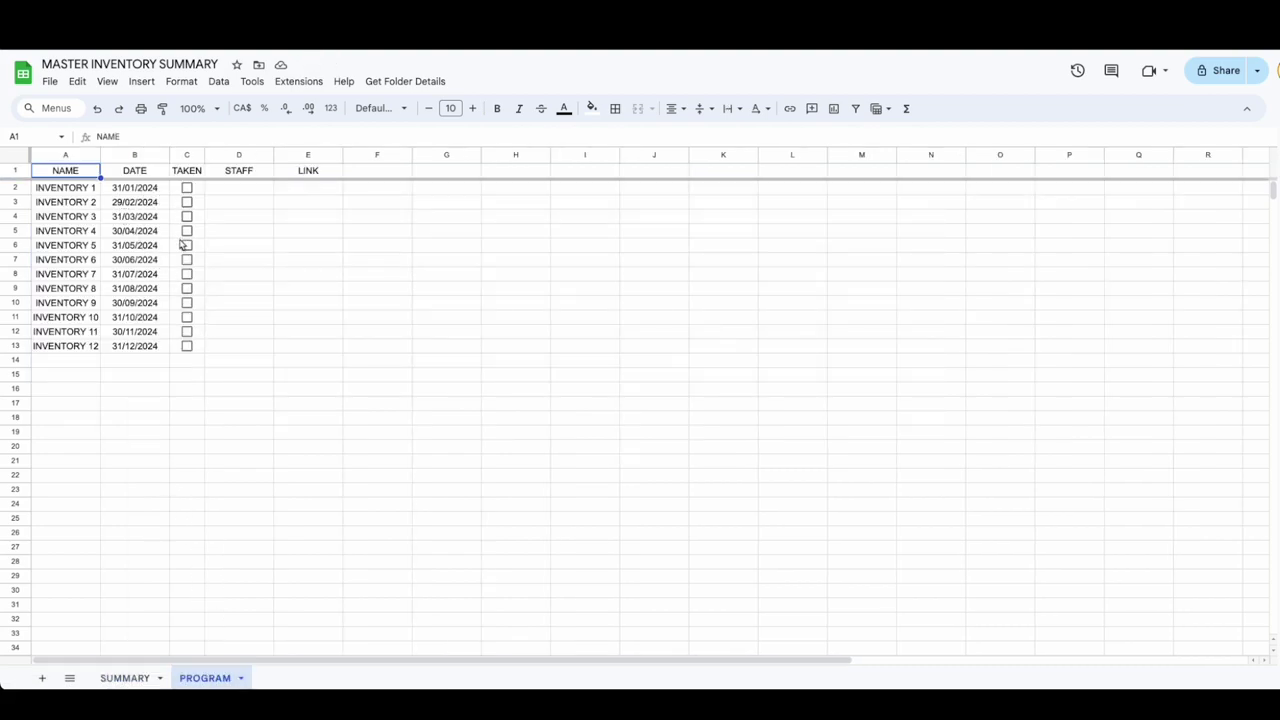
left_click(264, 193)
left_click(292, 192)
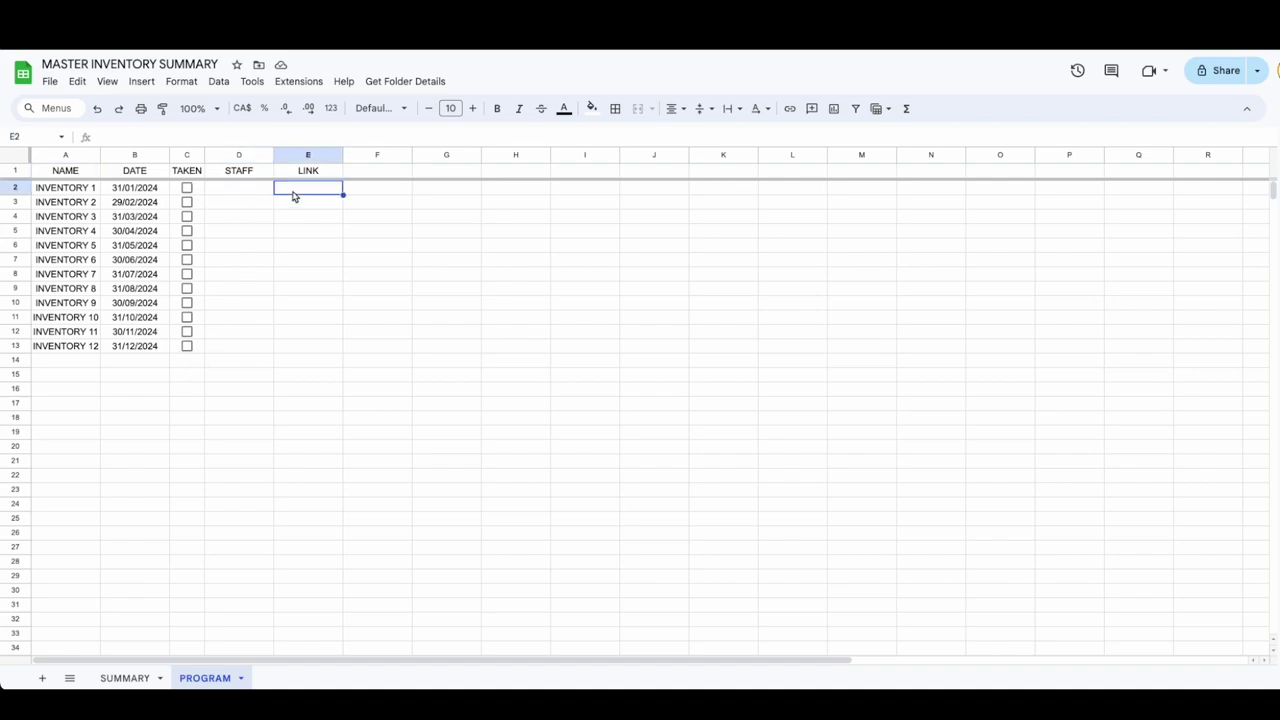
left_click(135, 679)
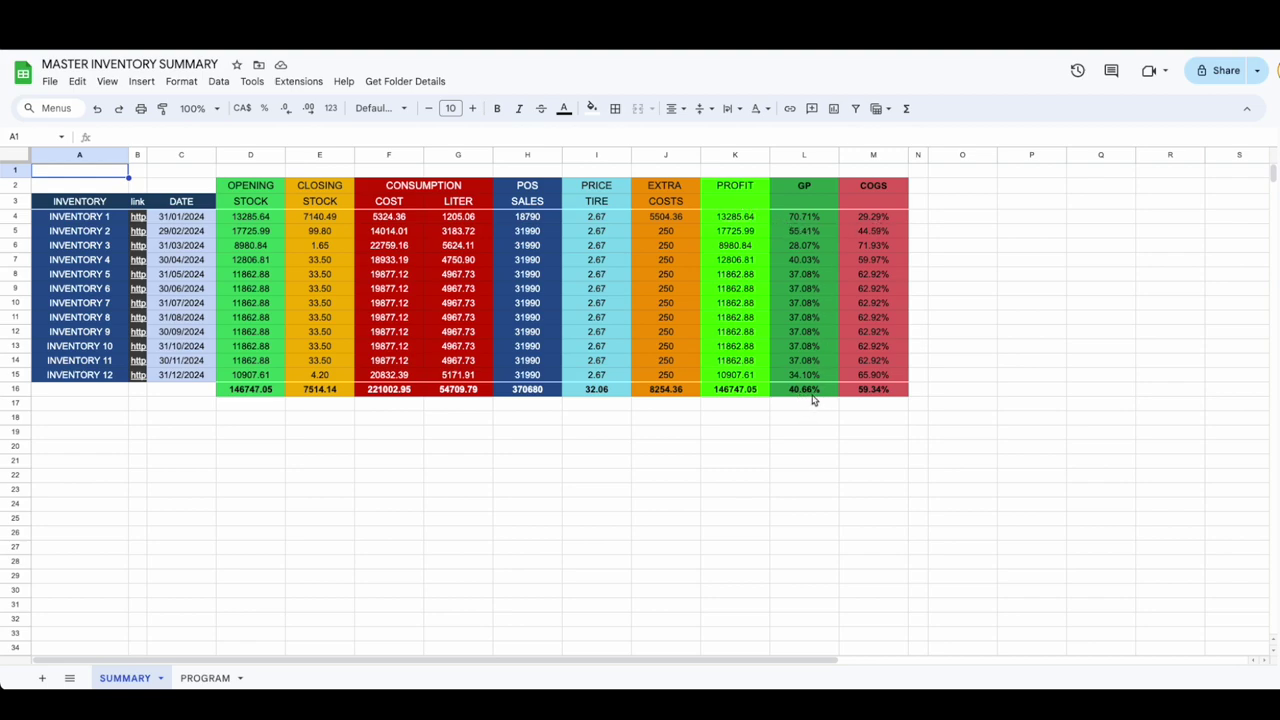
Step: Switch to the inventory folder in Google Drive, open the INVENTORY 1 spreadsheet and show its INVENTORY sheet
left_click(274, 477)
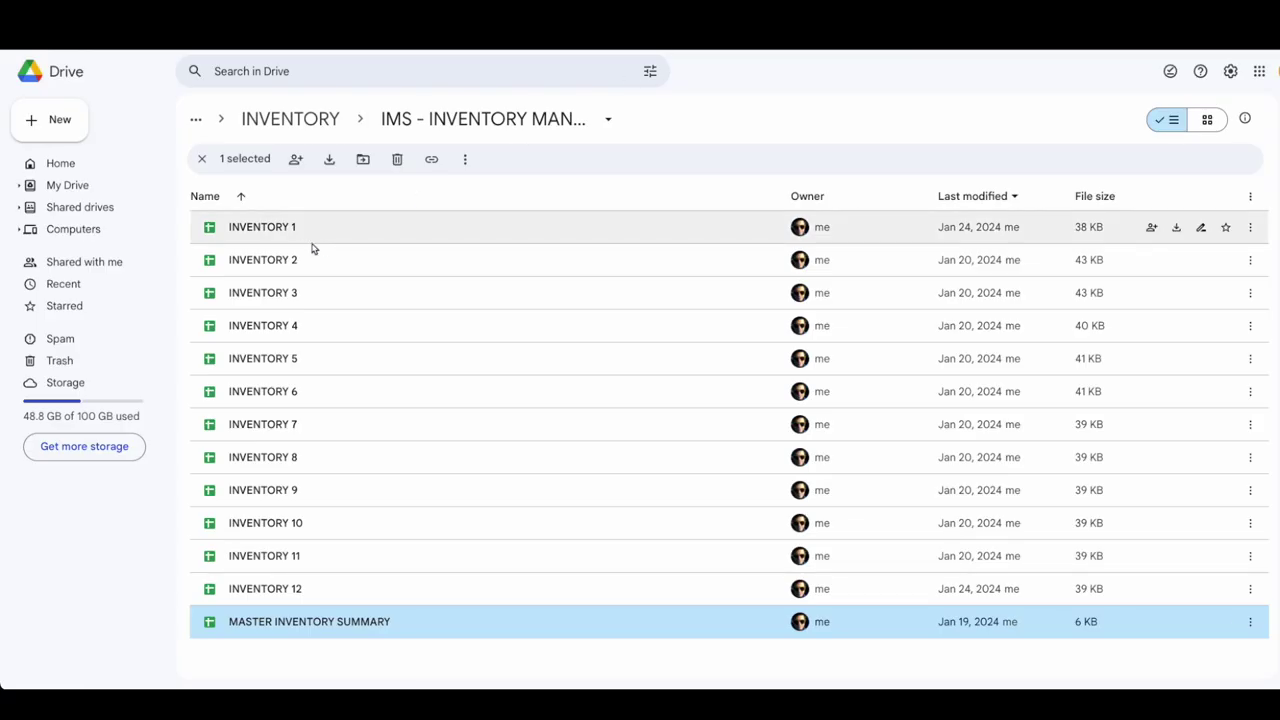
double_click(285, 236)
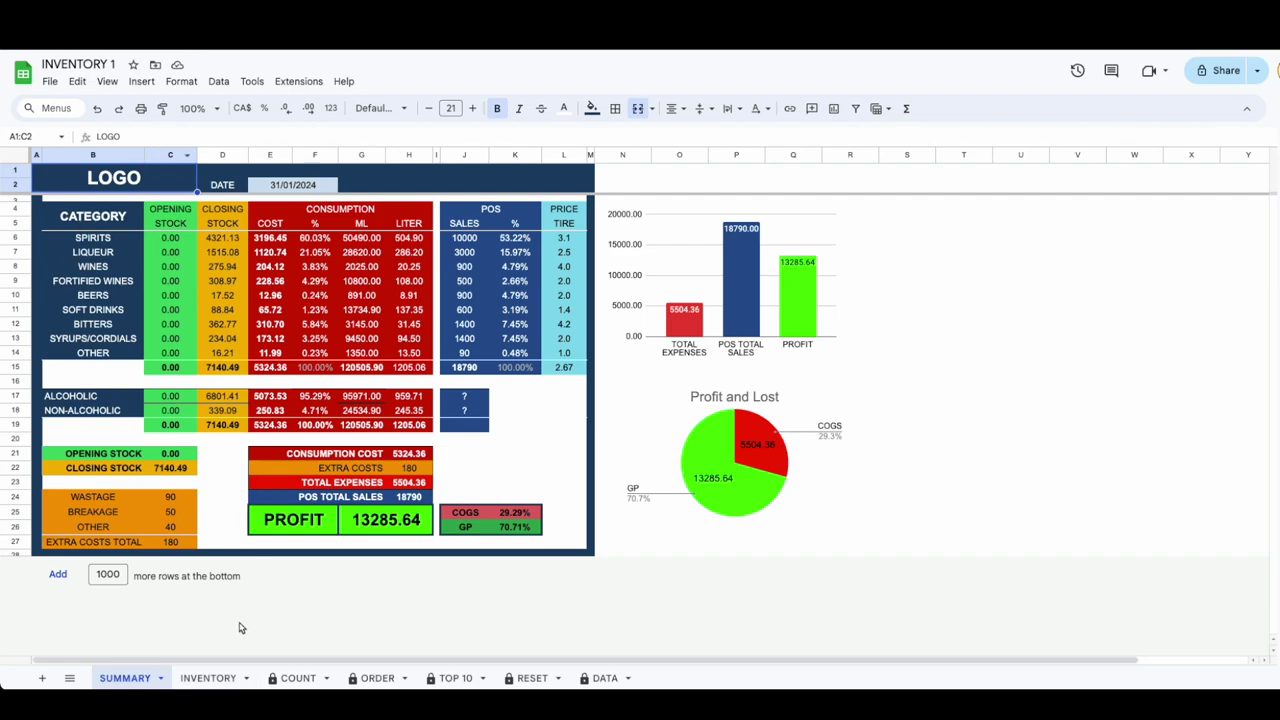
left_click(210, 678)
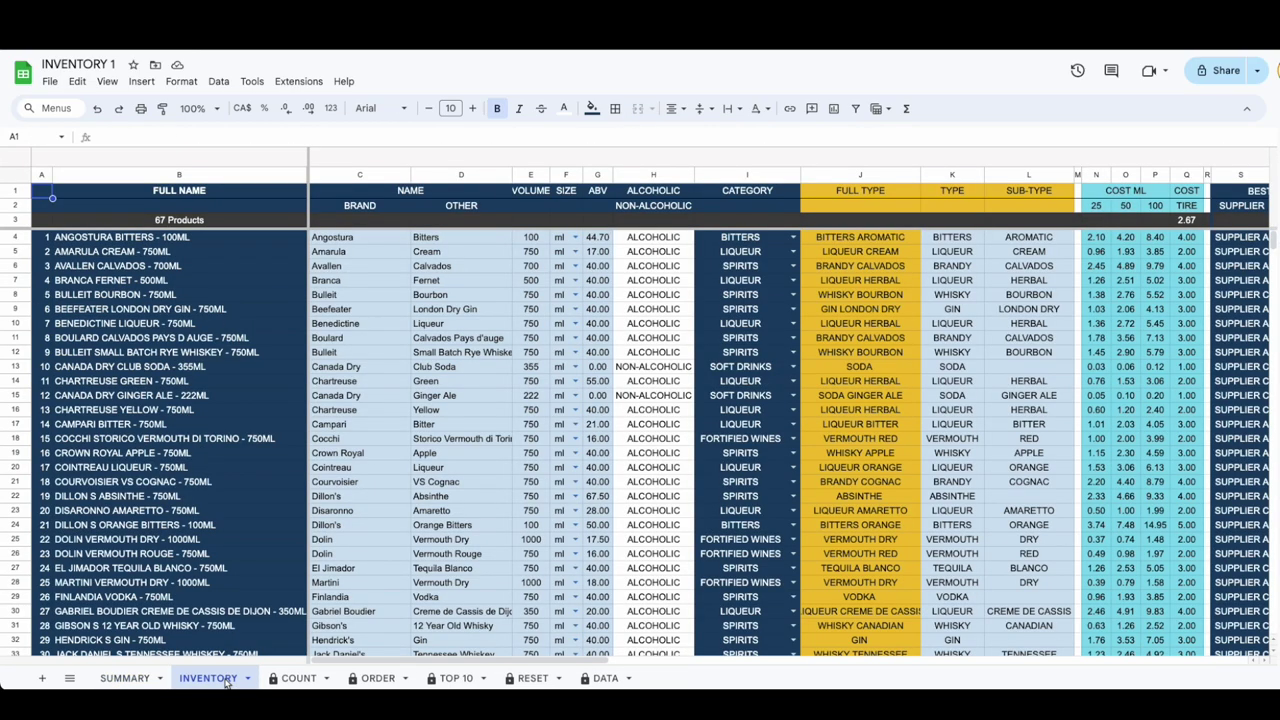
Step: Look through the product list down to its last entry and return to the first product
scroll(264, 306, "down", 7)
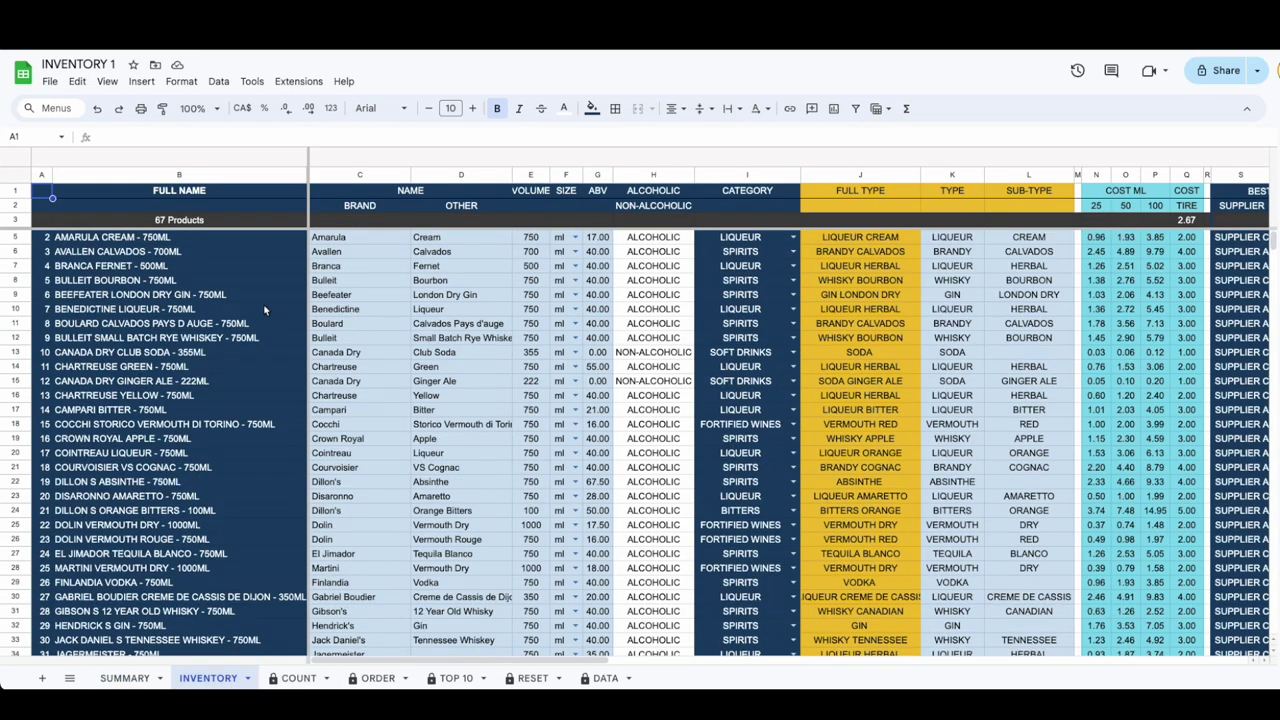
scroll(264, 310, "down", 9)
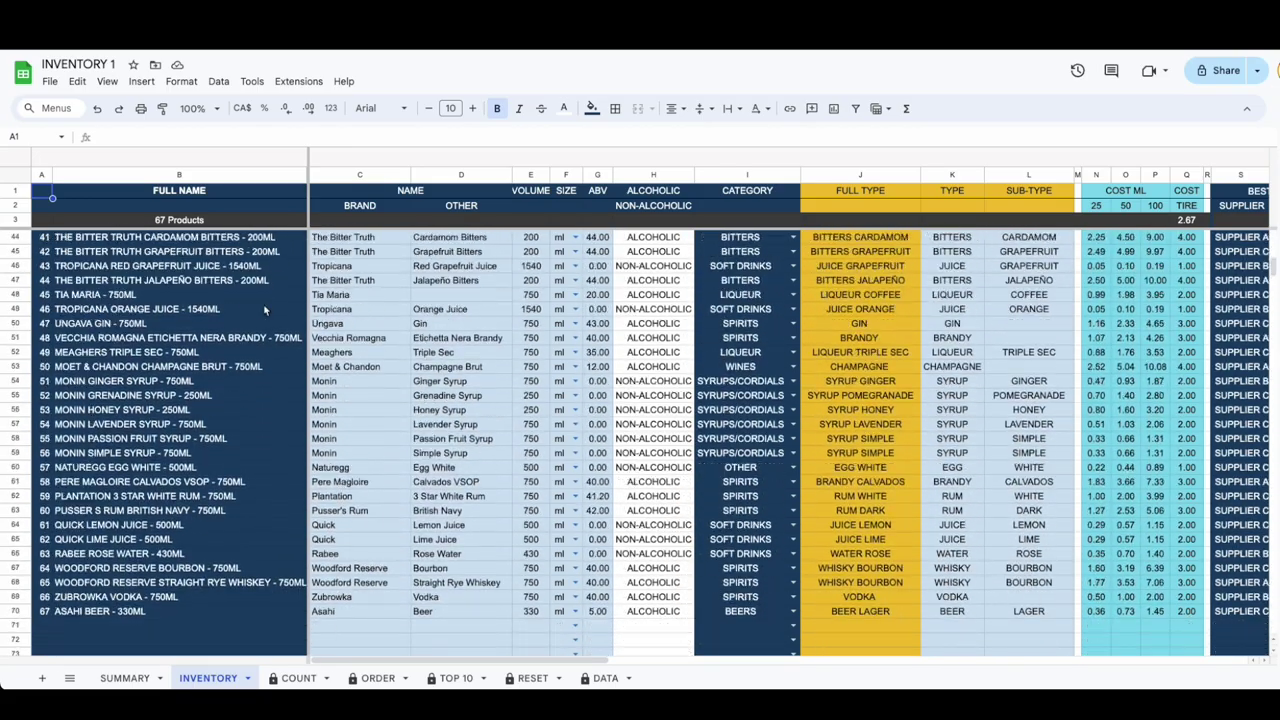
scroll(264, 310, "up", 12)
scroll(264, 310, "up", 4)
Step: Examine how the full names of Angostura Bitters and Branca Fernet are built from their brand and other-name cells
left_click(373, 240)
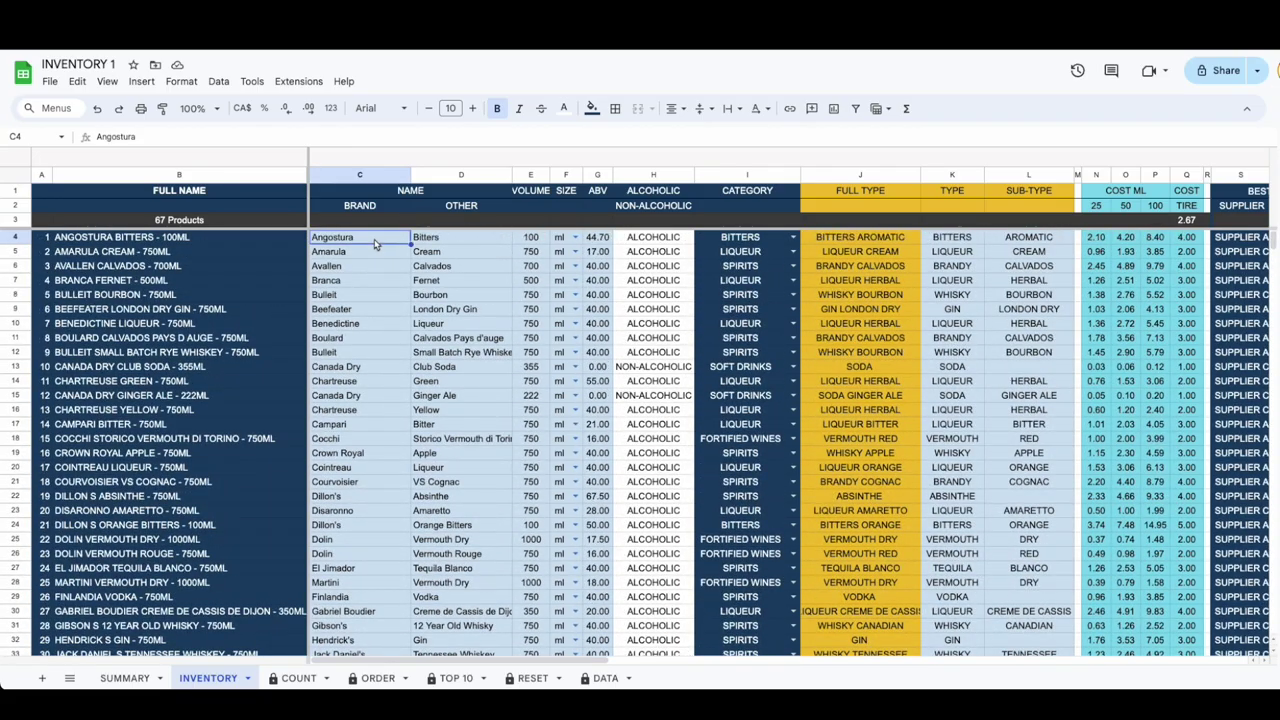
left_click(377, 284)
left_click(352, 246)
left_click(266, 243)
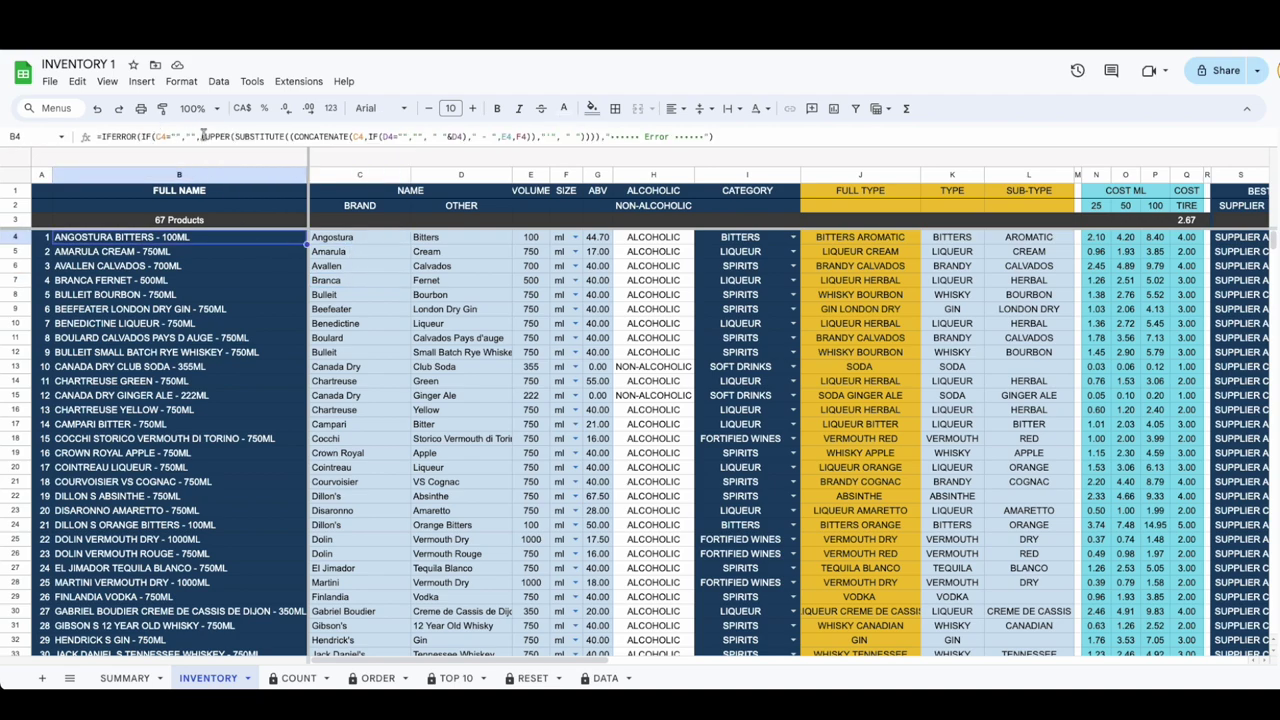
left_click(341, 263)
left_click(425, 281)
left_click(200, 292)
left_click(377, 288)
left_click(425, 283)
left_click(190, 283)
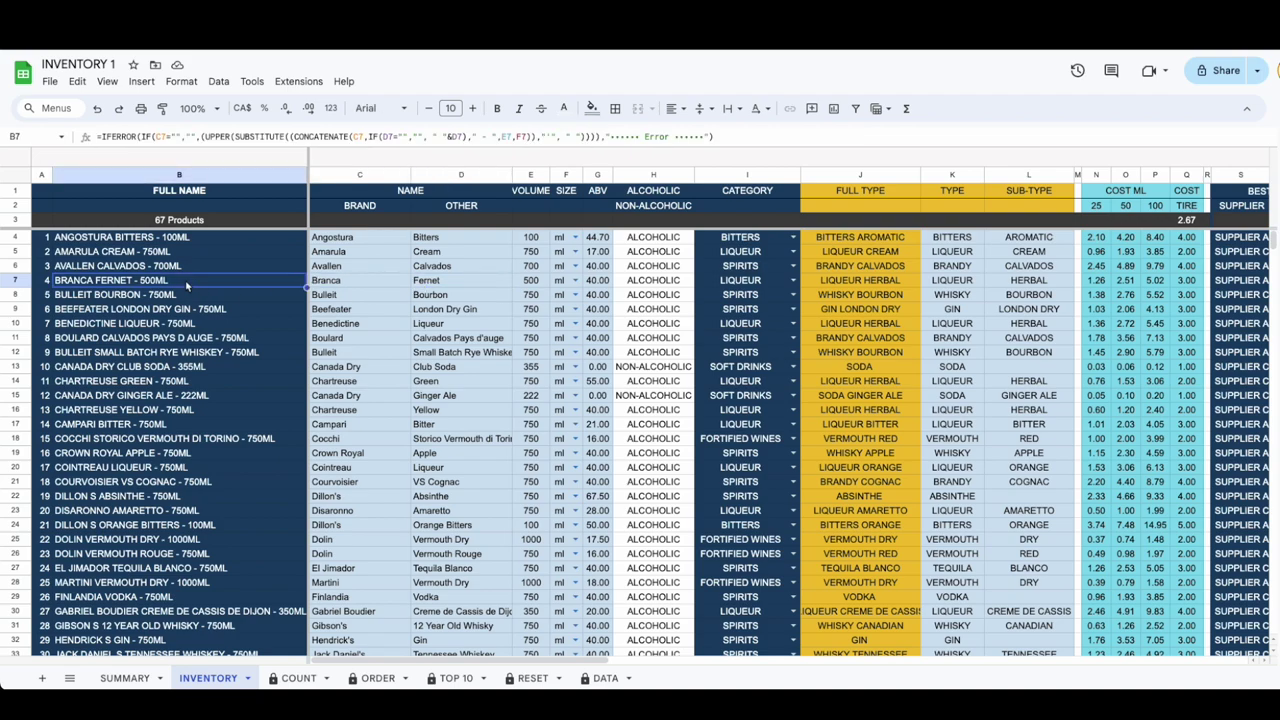
Step: Examine the volume, size unit options and ABV of the Branca Fernet product
left_click(518, 285)
left_click(558, 283)
left_click(576, 280)
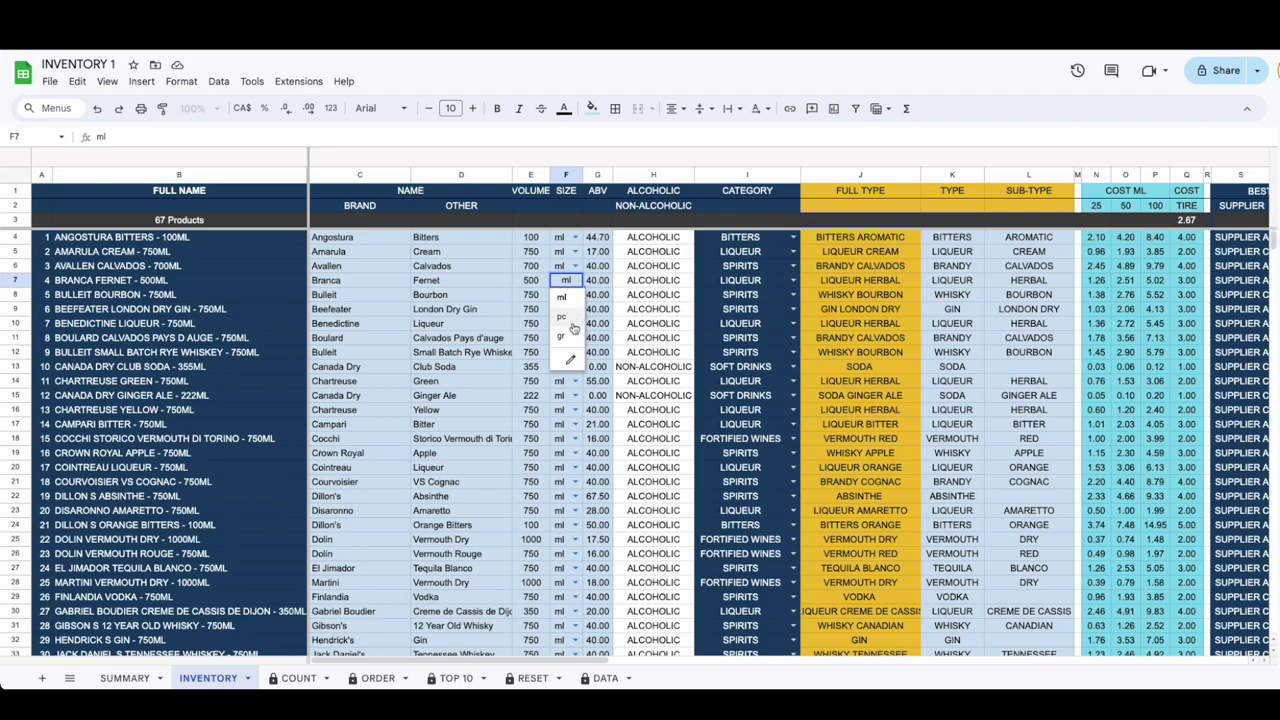
left_click(609, 283)
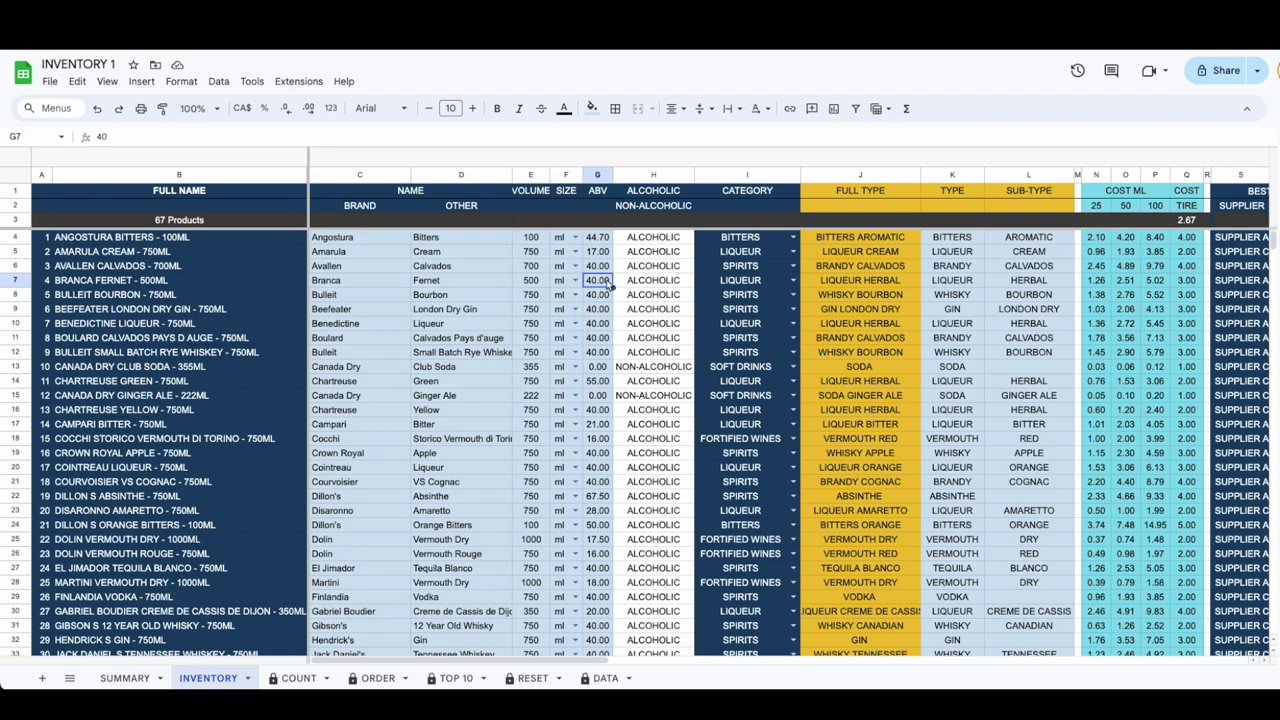
Step: Inspect the alcoholic/non-alcoholic formulas for Branca Fernet, Canada Dry Club Soda and Bulleit Small Batch Rye Whiskey
scroll(606, 281, "right", 1)
key("Right")
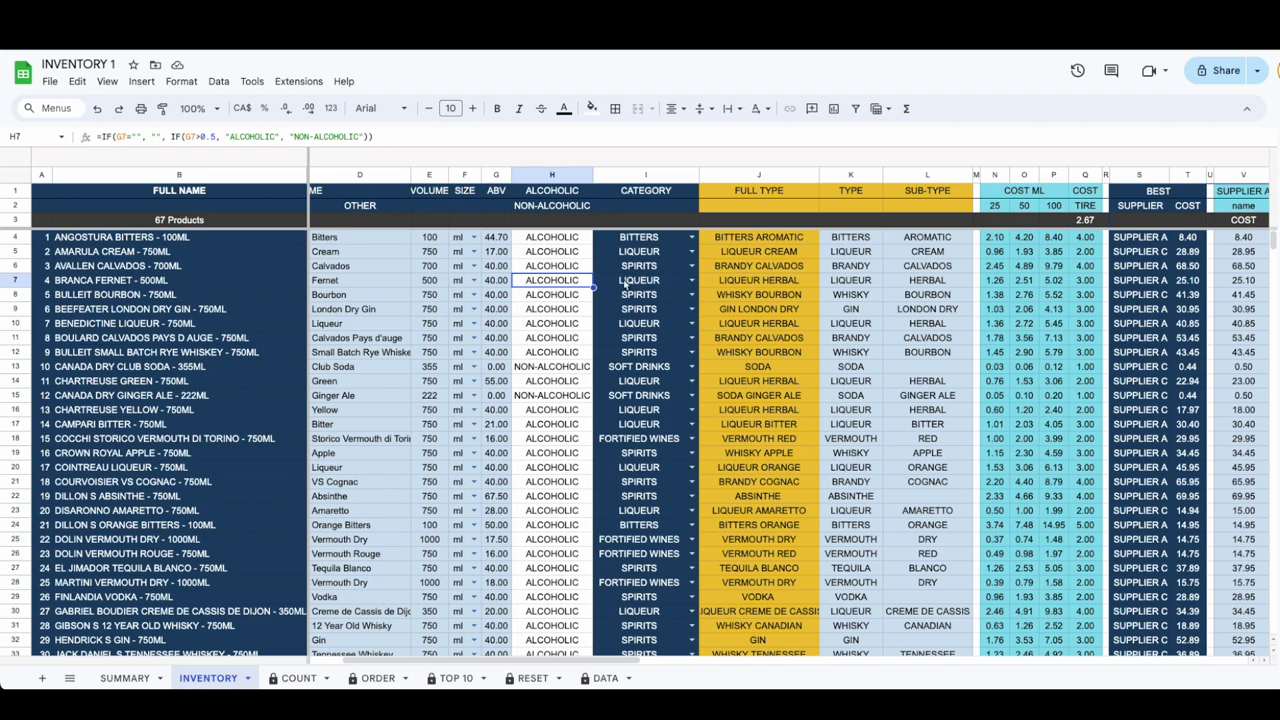
left_click(556, 370)
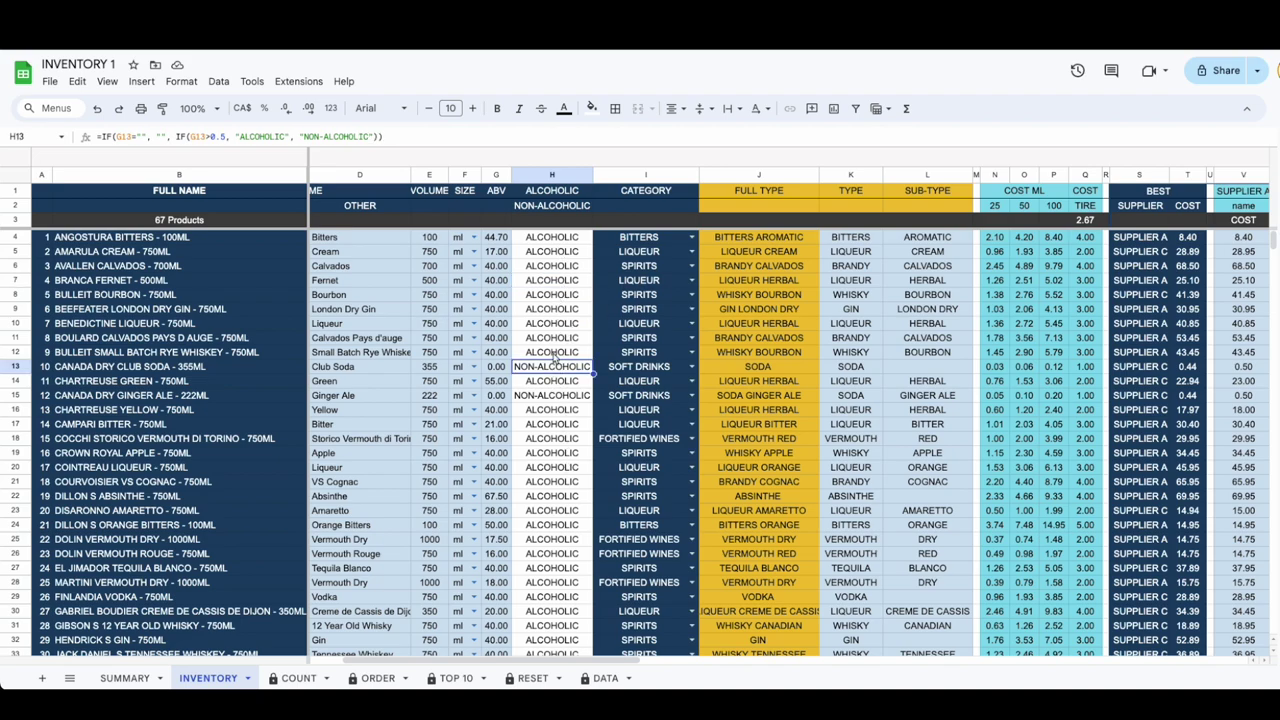
left_click(556, 356)
Step: Examine the ALCOHOLIC and NON-ALCOHOLIC breakdown rows on the SUMMARY sheet
left_click(124, 678)
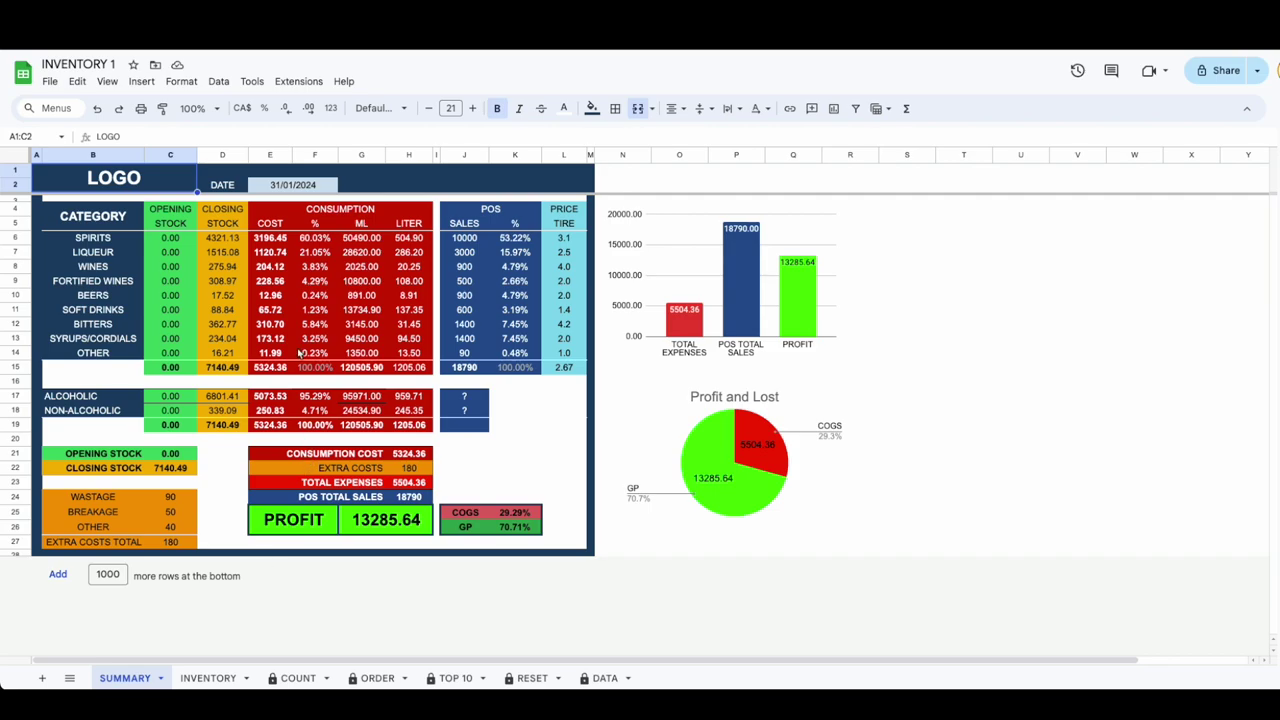
left_click(84, 397)
left_click(135, 412)
left_click(133, 402)
left_click(136, 413)
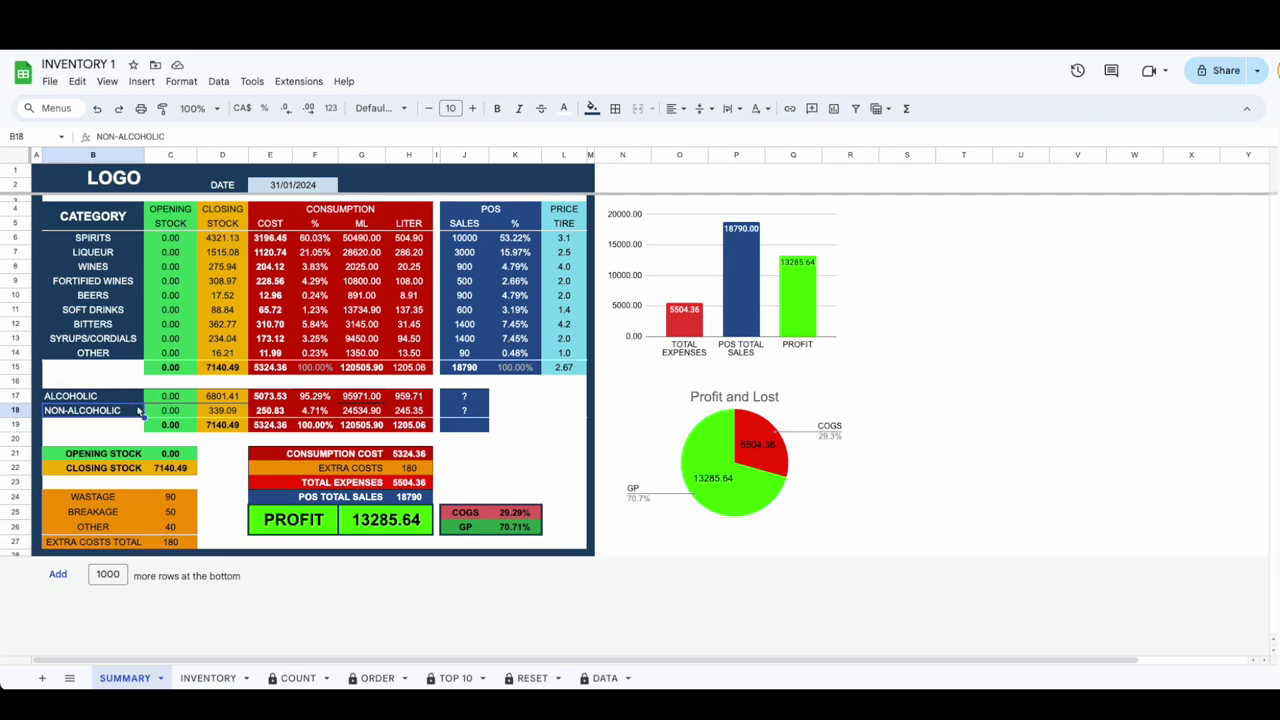
left_click(142, 401)
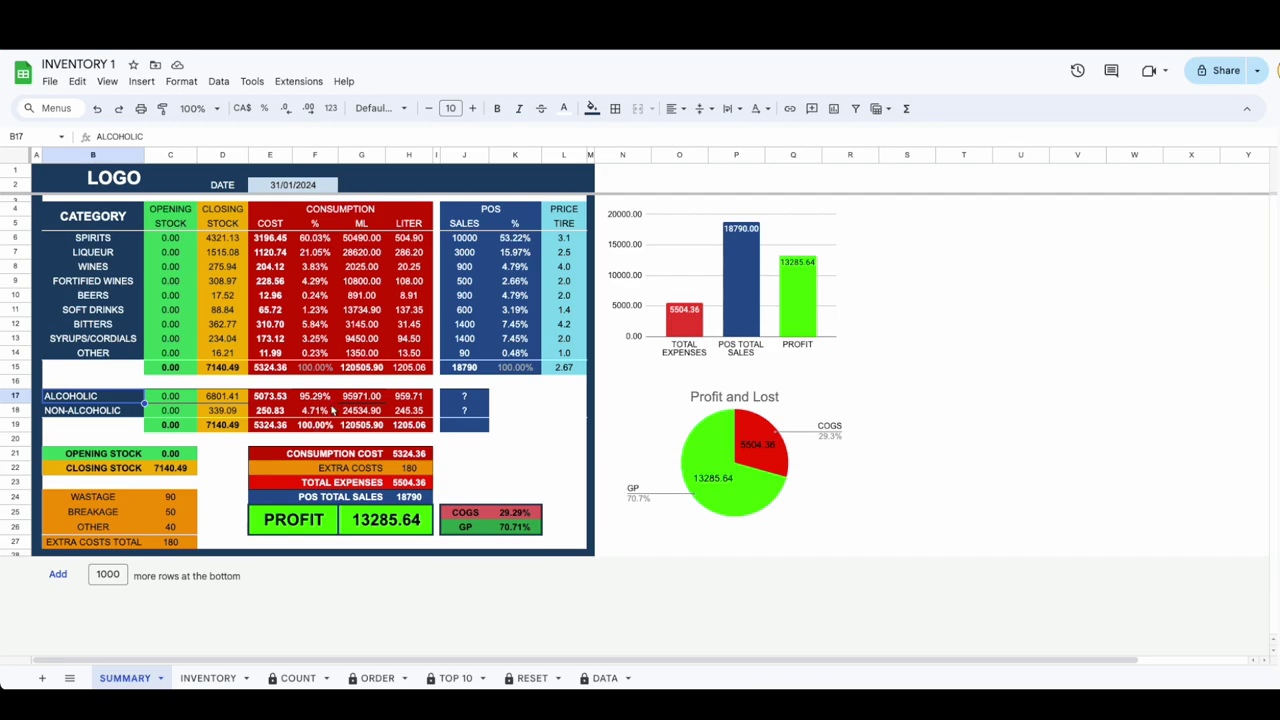
Step: View the category options for Angostura Bitters on the INVENTORY sheet and compare them with the SUMMARY sheet's category rows
left_click(218, 679)
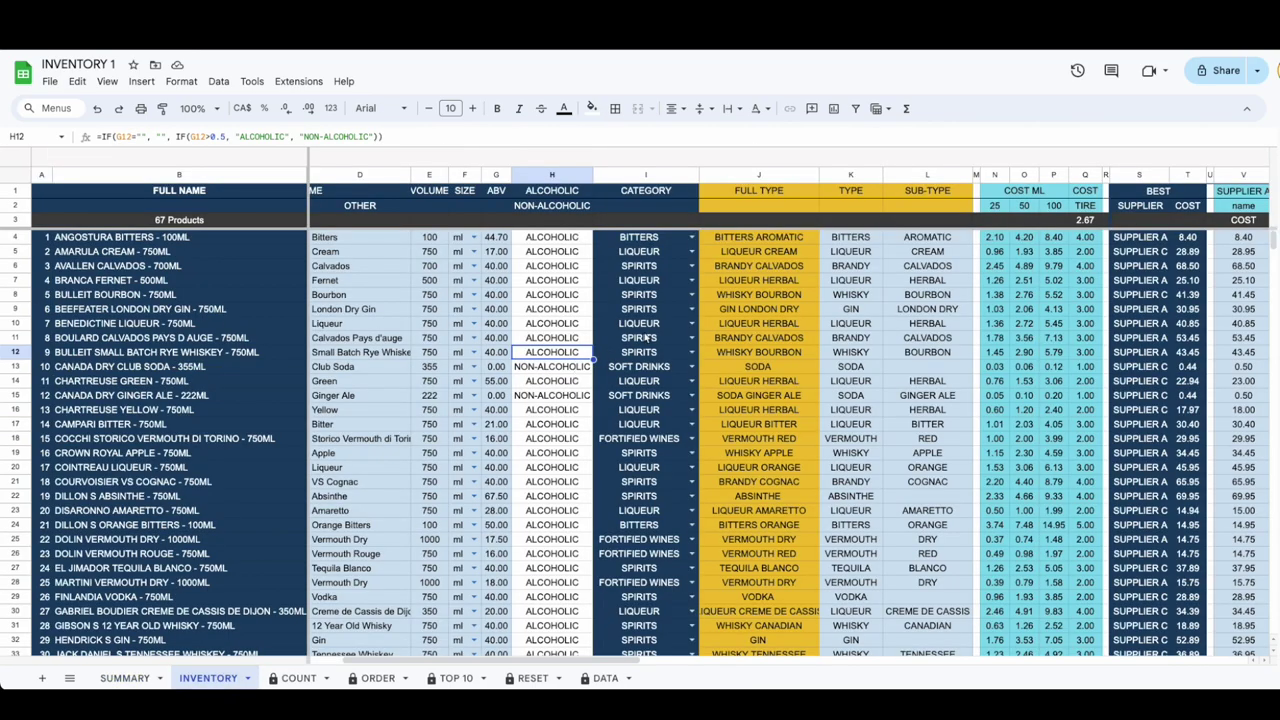
scroll(647, 340, "right", 3)
left_click(530, 239)
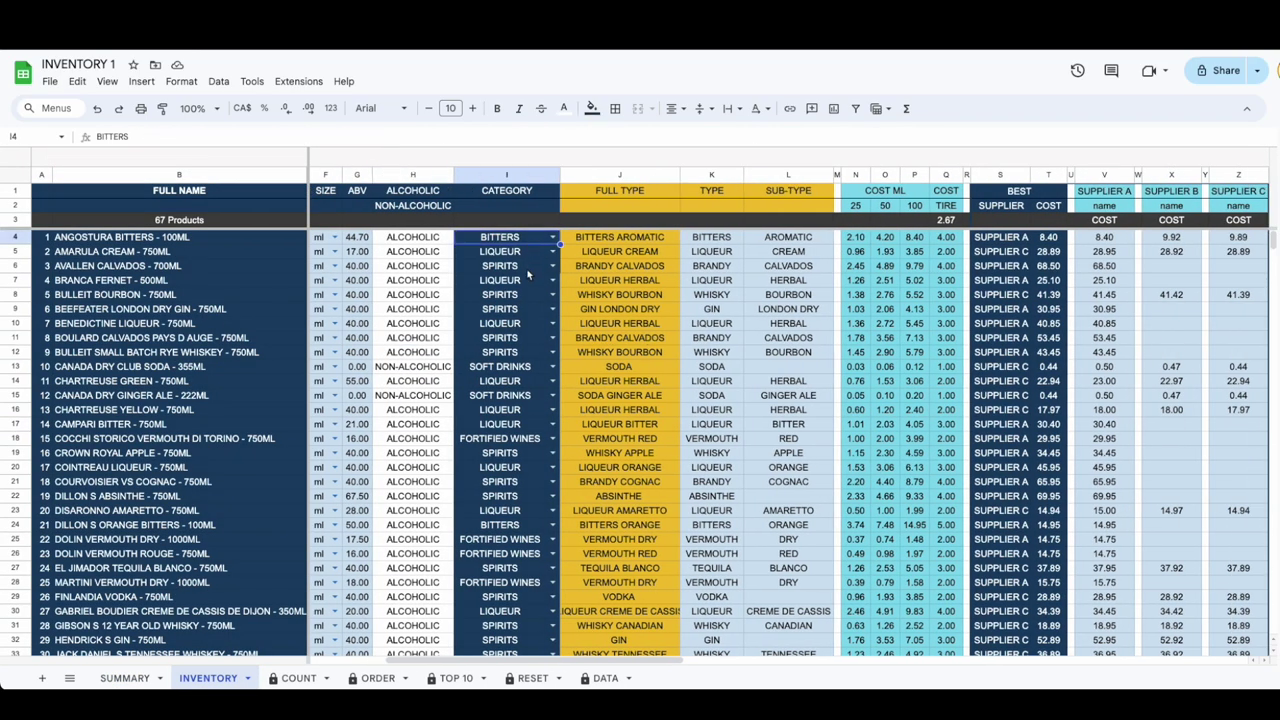
left_click(552, 237)
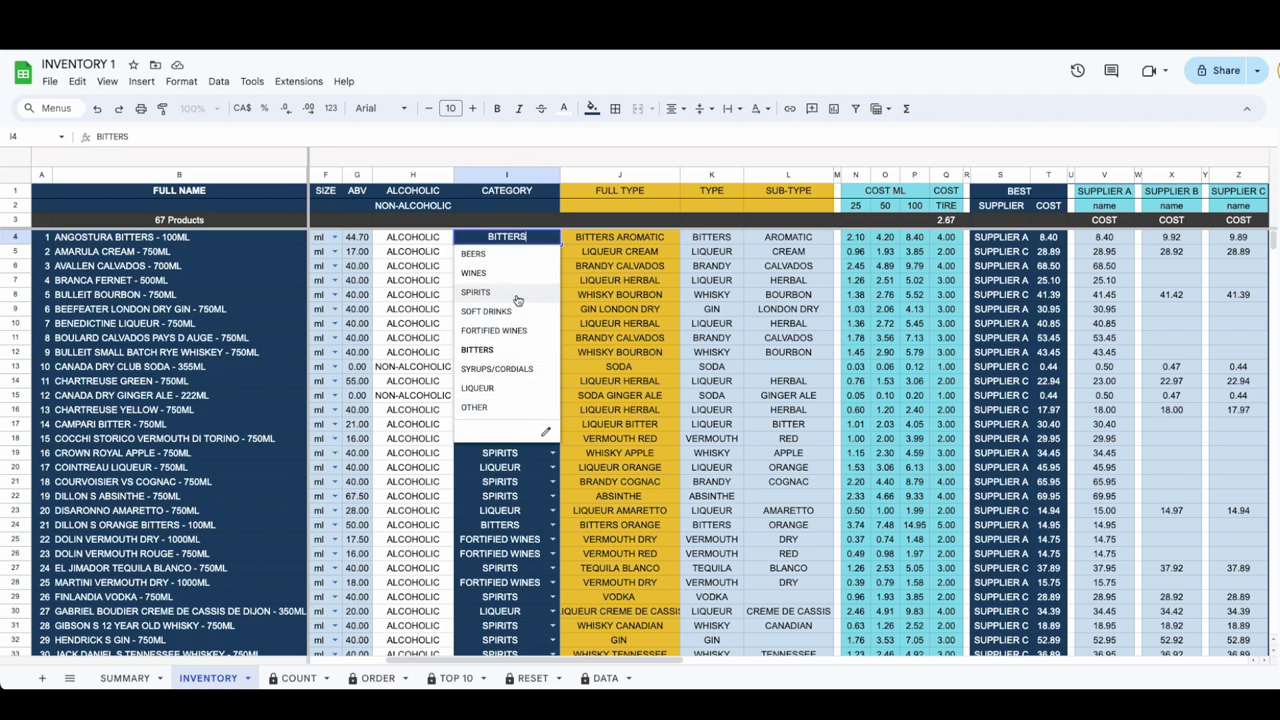
key("Escape")
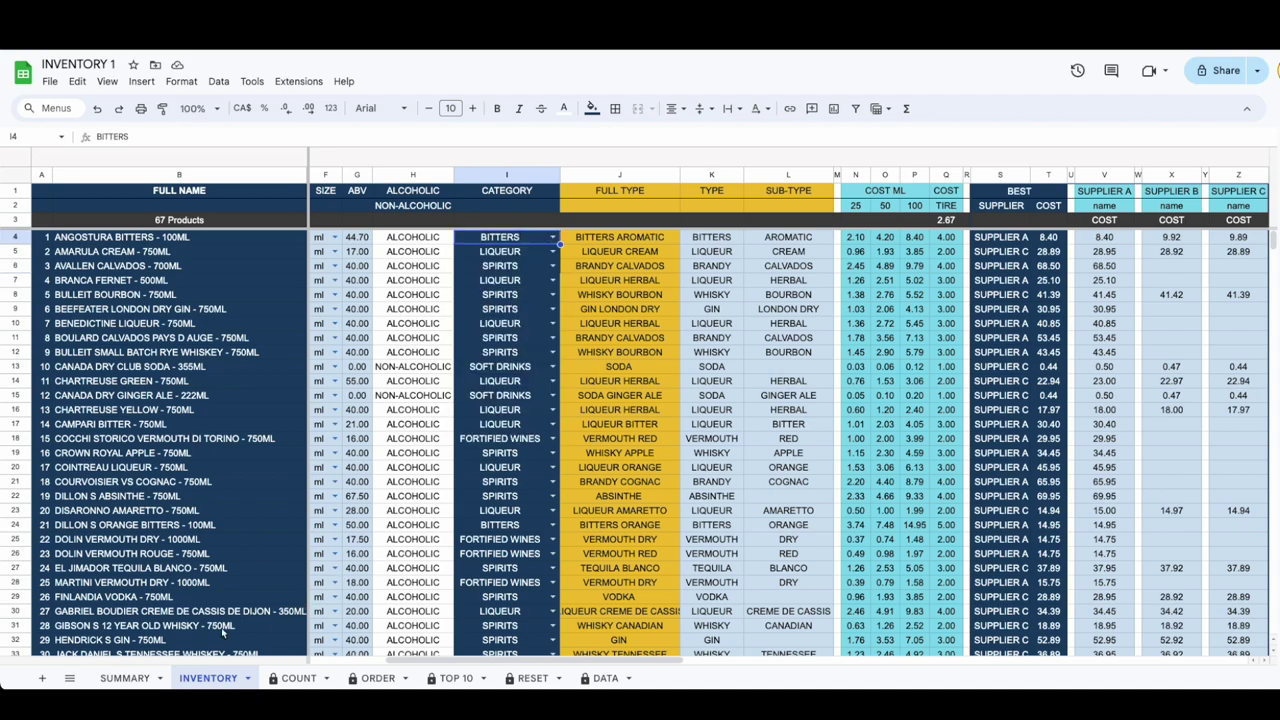
left_click(130, 678)
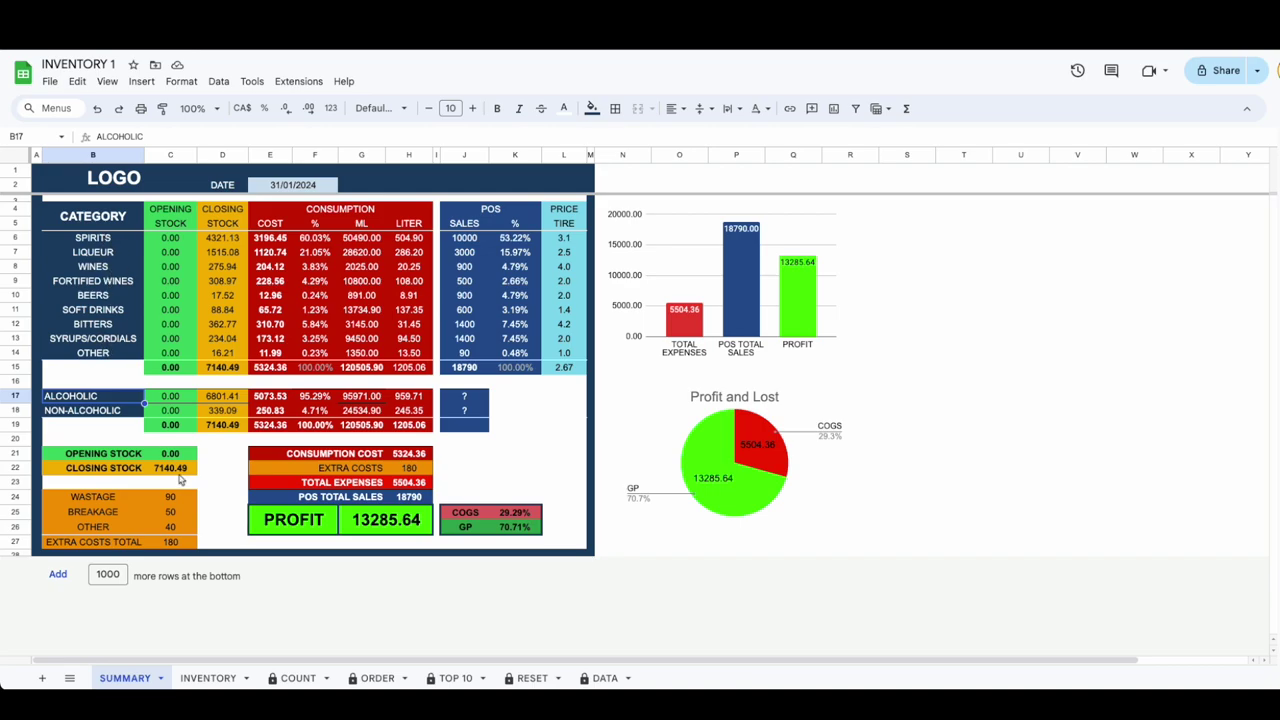
Step: Examine how the full type of Angostura Bitters on the INVENTORY sheet combines its type and sub-type cells
left_click(212, 678)
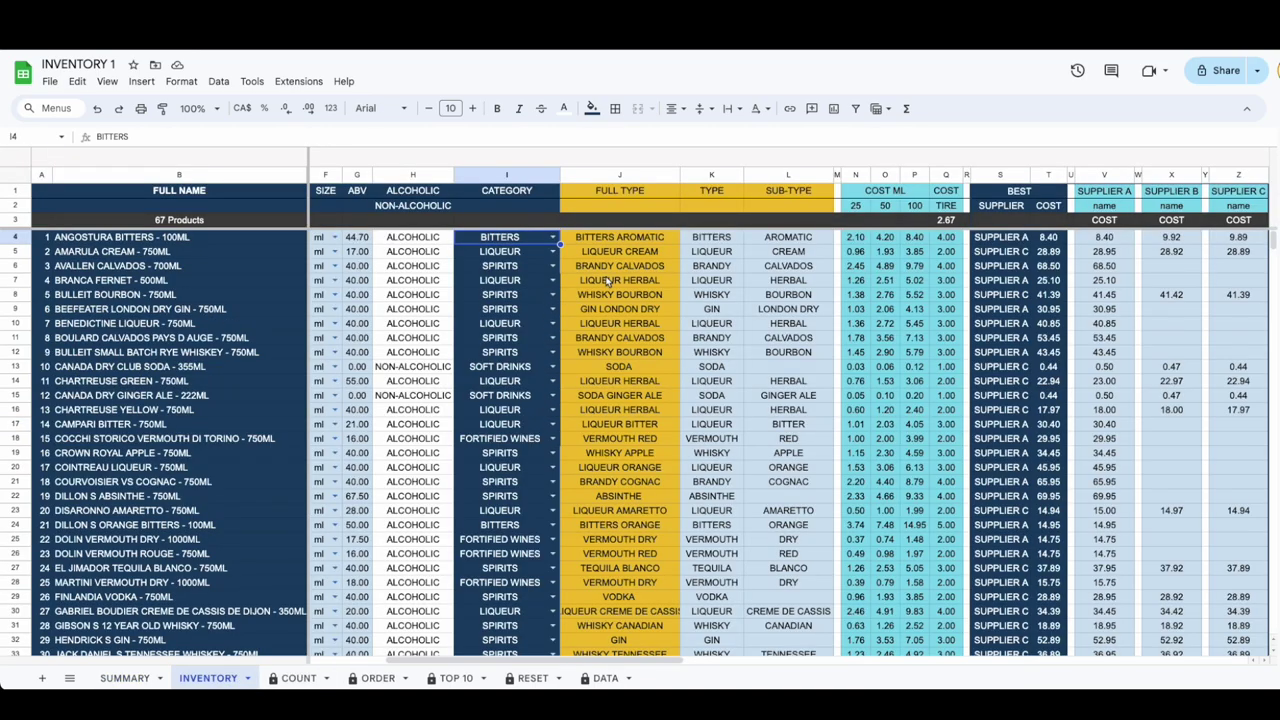
key("Right")
scroll(640, 250, "right", 2)
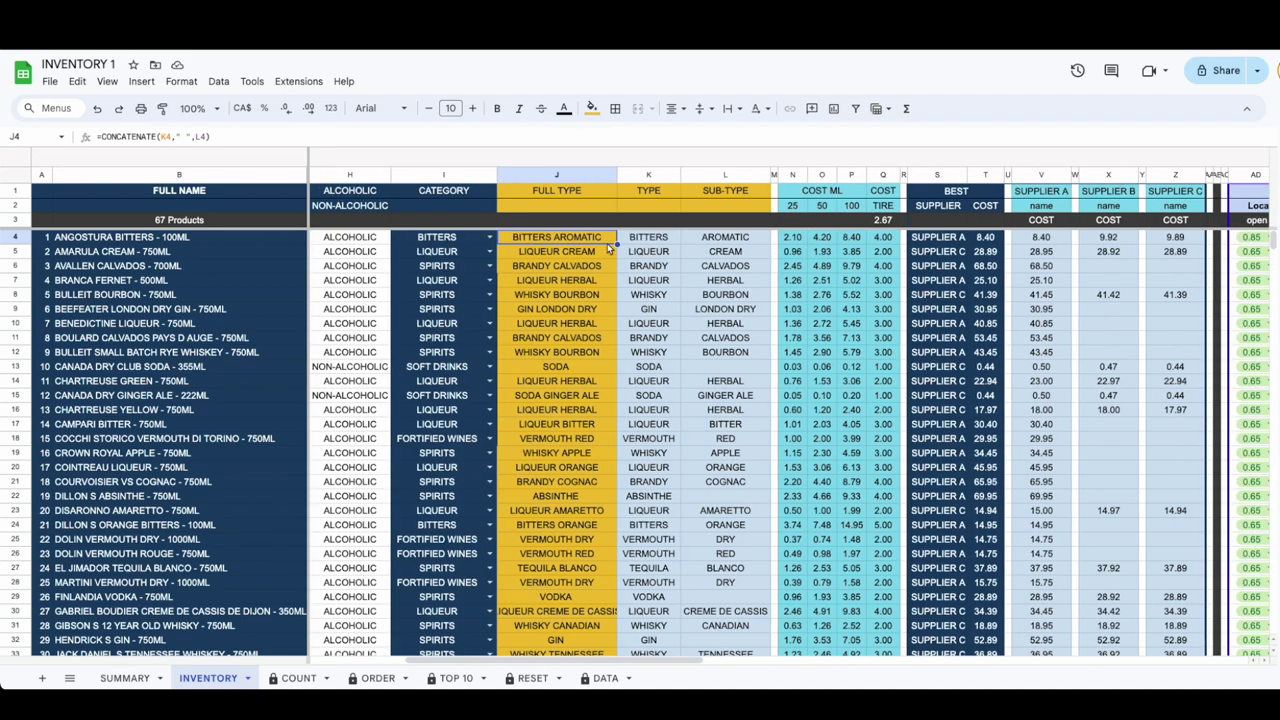
left_click(665, 241)
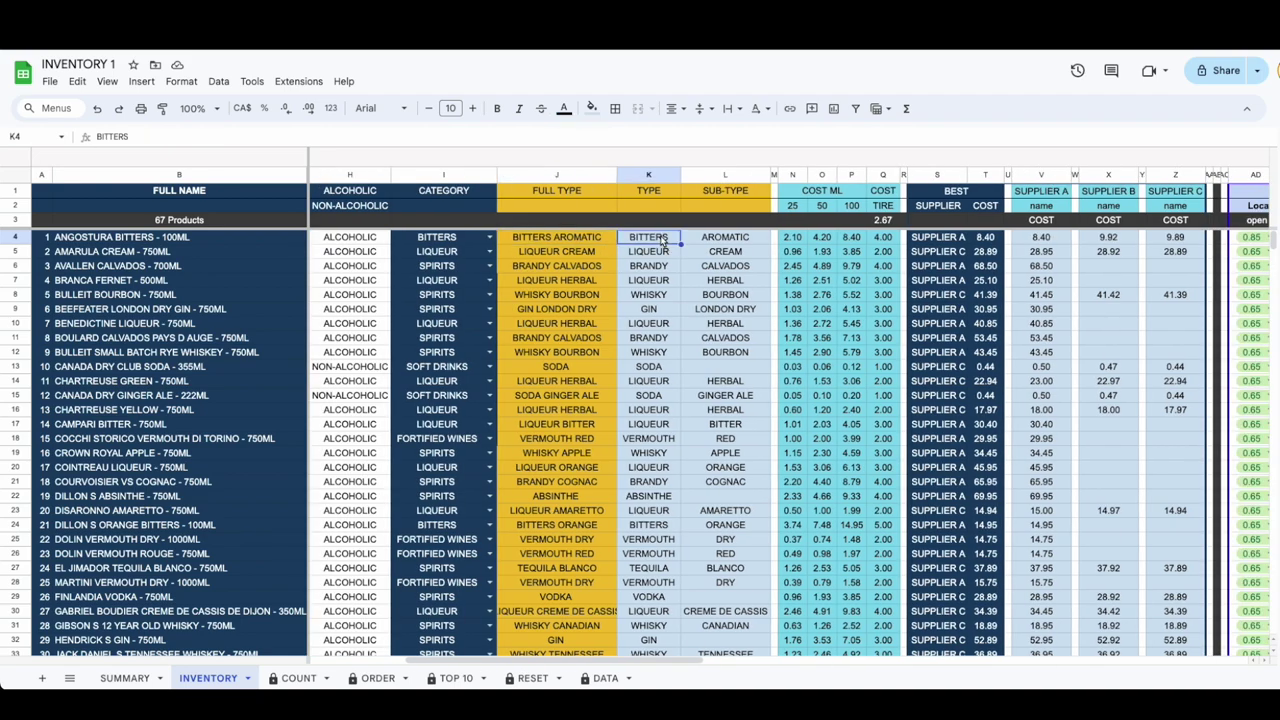
left_click(712, 243)
left_click(667, 243)
left_click(556, 243)
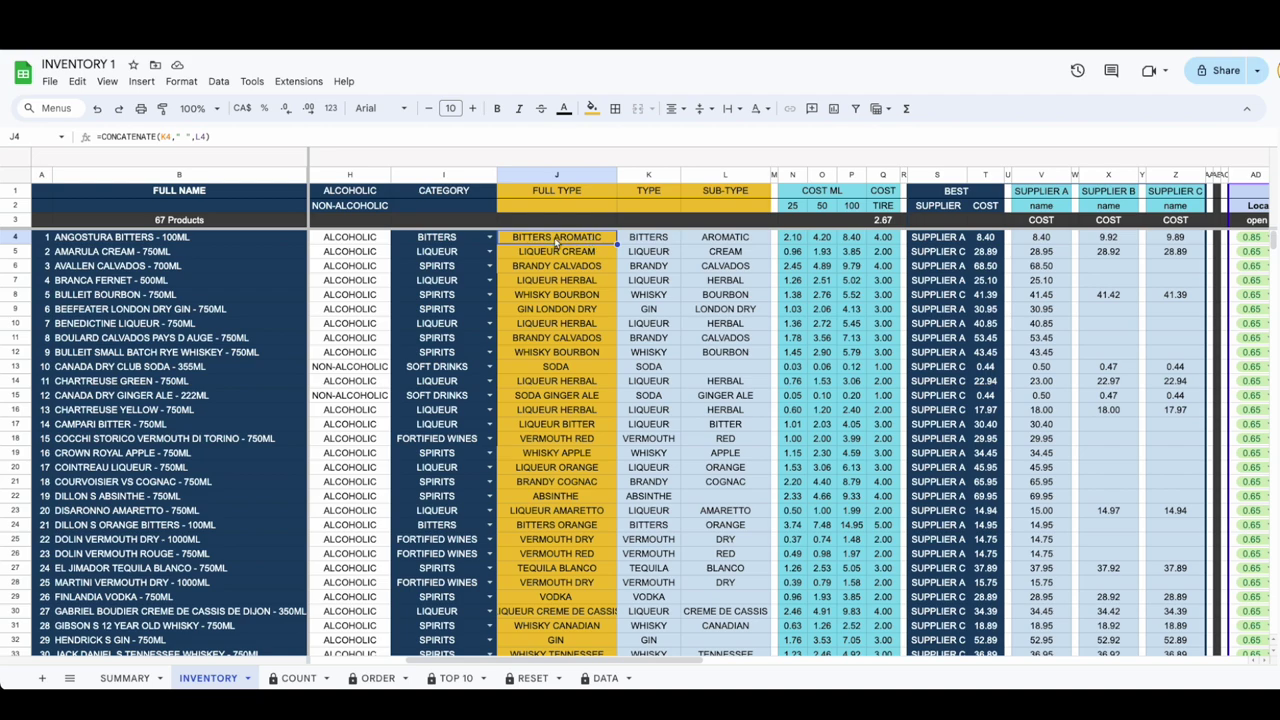
left_click(118, 136)
left_click_drag(100, 136, 194, 131)
left_click(652, 238)
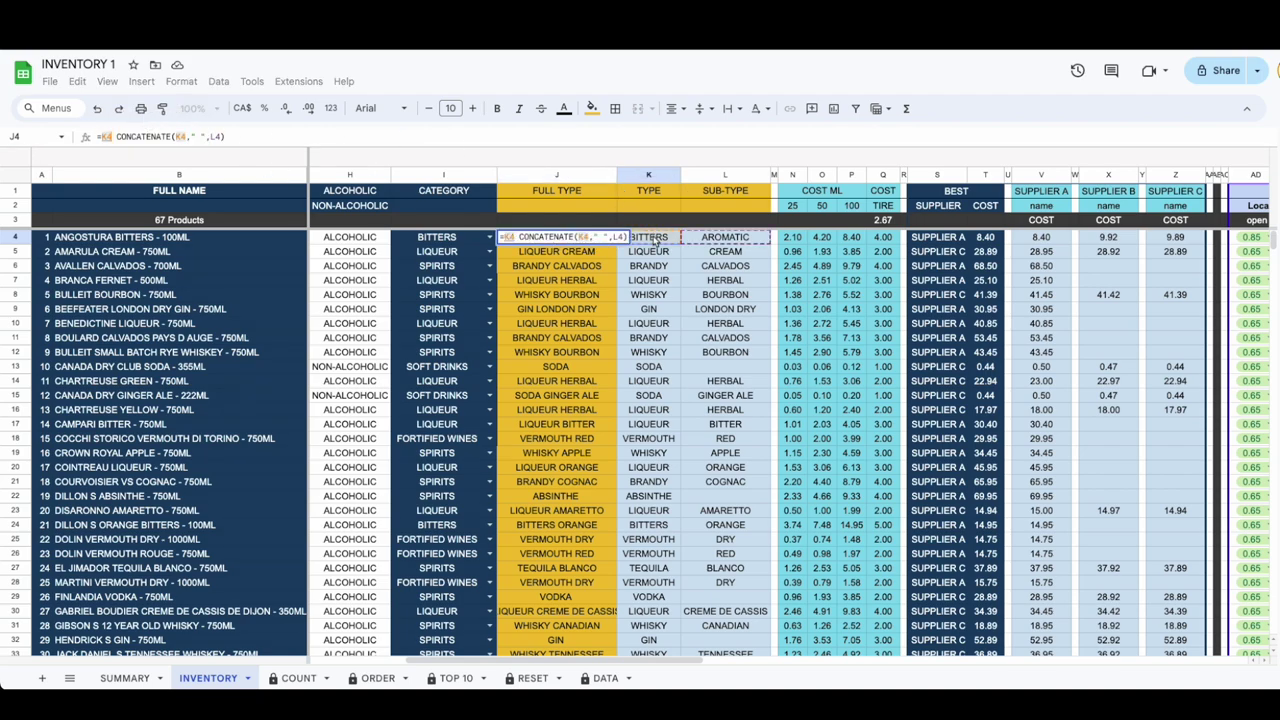
left_click(700, 252)
key("Escape")
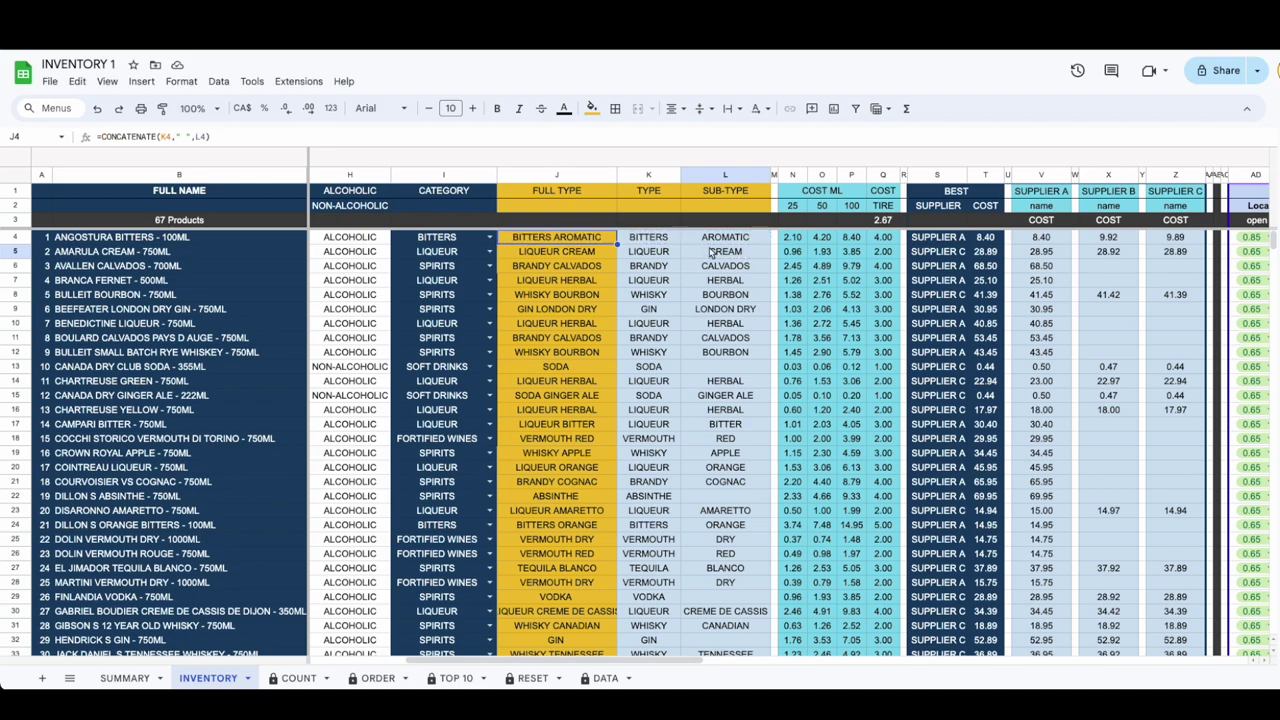
Step: Examine the cost per 25, 50 and 100 ml columns and the corresponding cells of Angostura Bitters
scroll(790, 253, "right", 2)
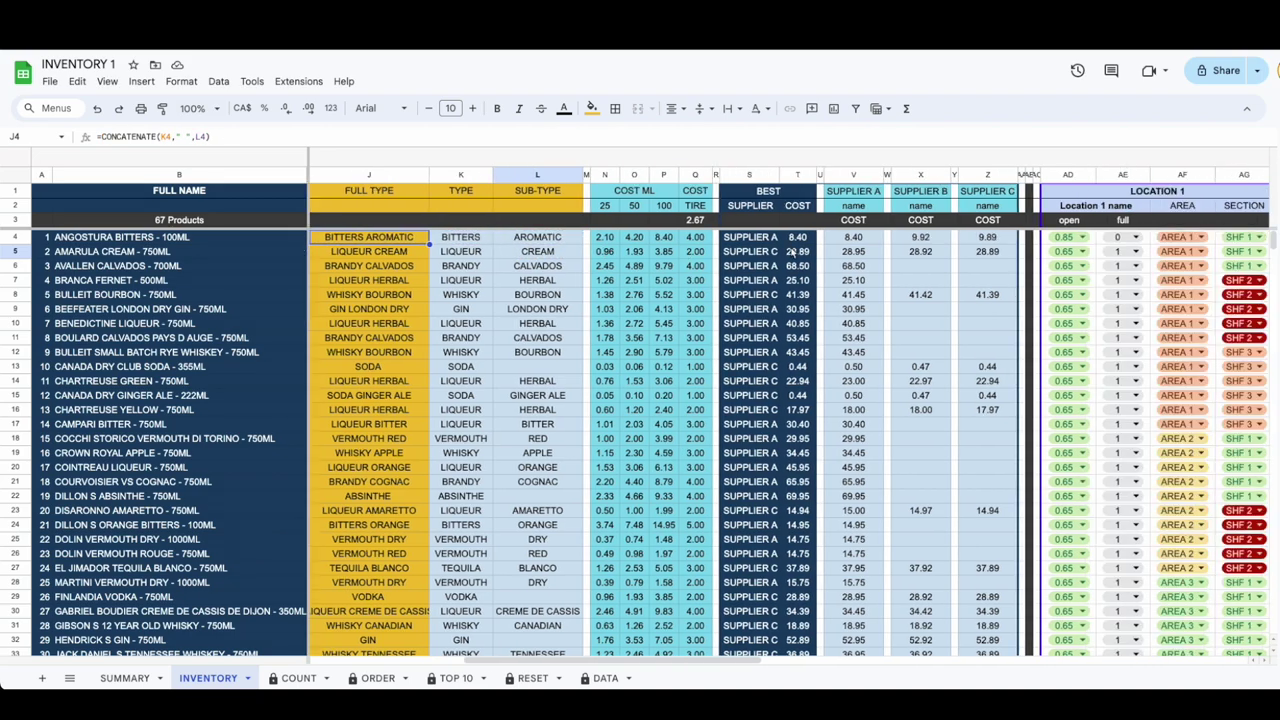
left_click(611, 210)
left_click(650, 192)
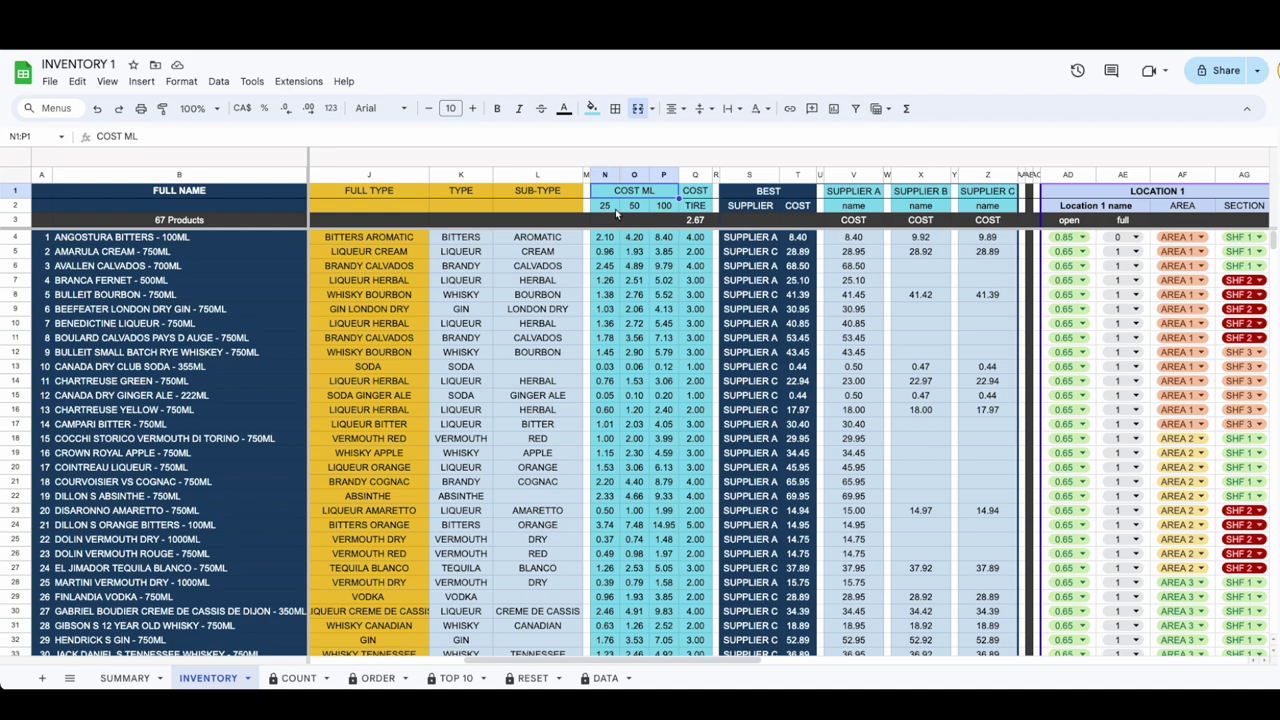
left_click(615, 207)
left_click(612, 238)
left_click(657, 194)
left_click(645, 238)
left_click(662, 194)
left_click(667, 208)
left_click(667, 238)
Step: Inspect the cost tier column and its nested IF formulas for Angostura Bitters and Amarula Cream, leaving them unedited
scroll(669, 237, "right", 1)
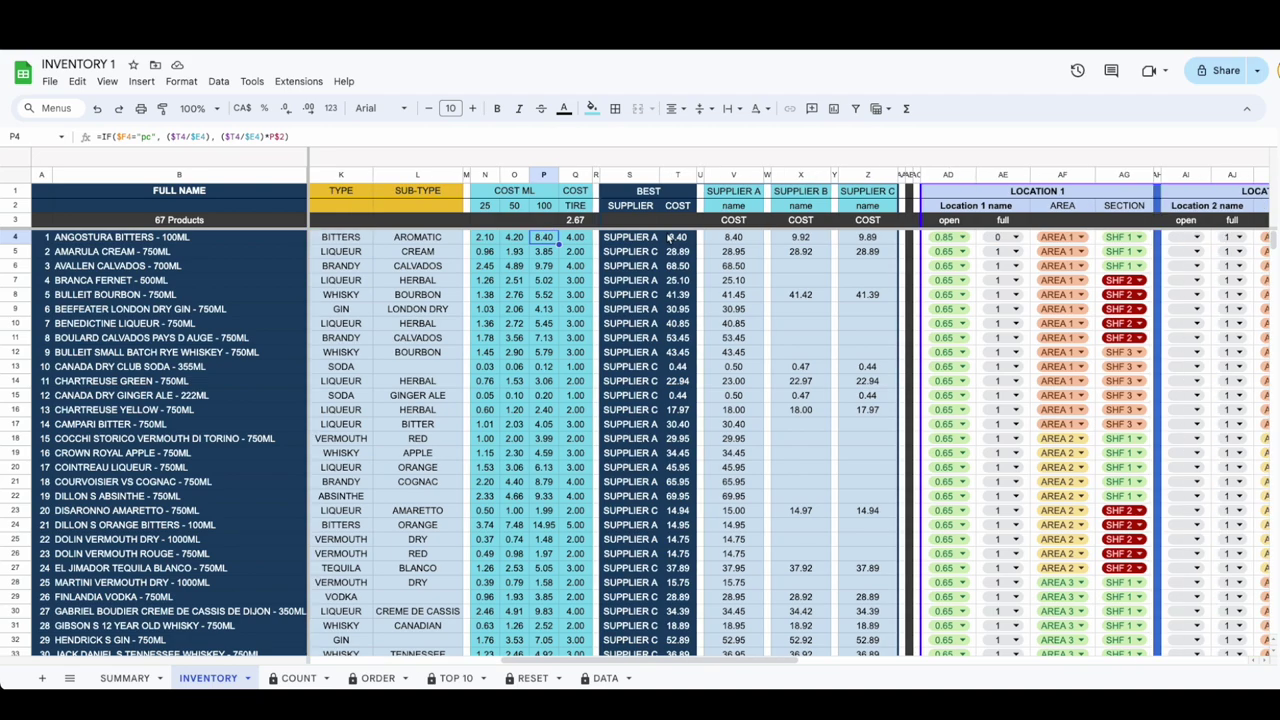
left_click(589, 196)
left_click(585, 222)
left_click(583, 240)
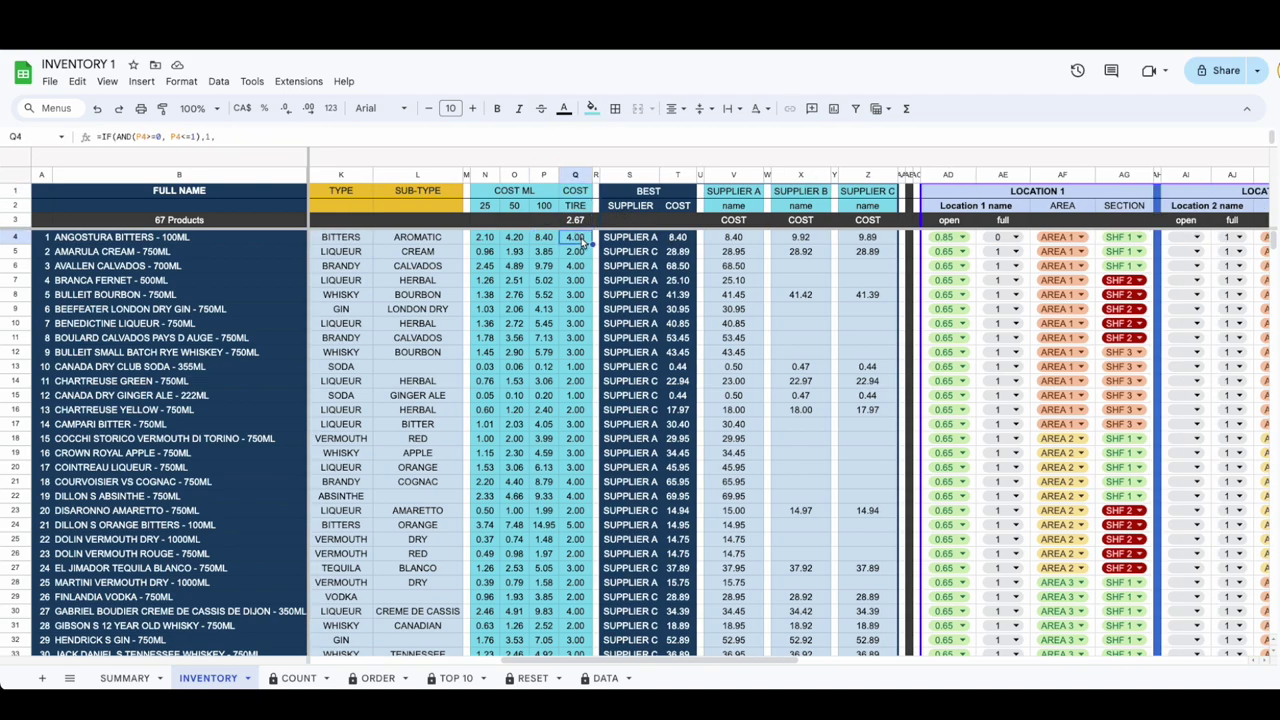
left_click(113, 136)
key("Return")
left_click(113, 136)
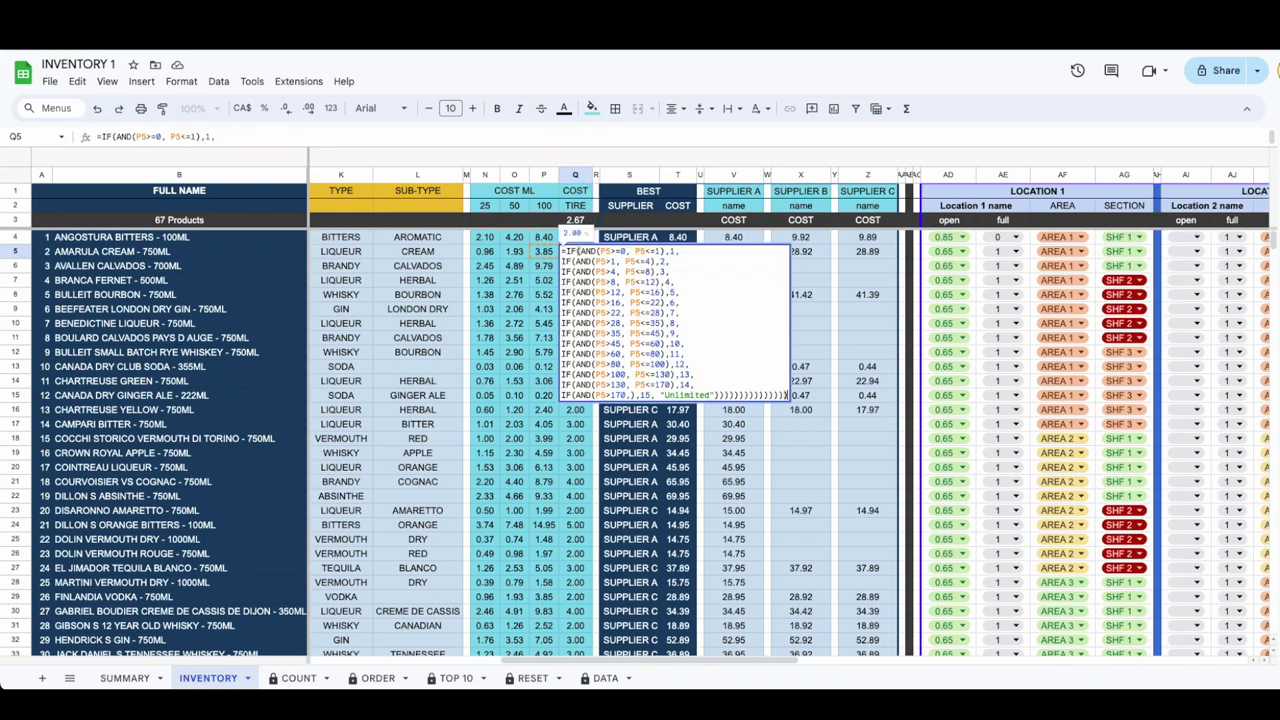
key("Escape")
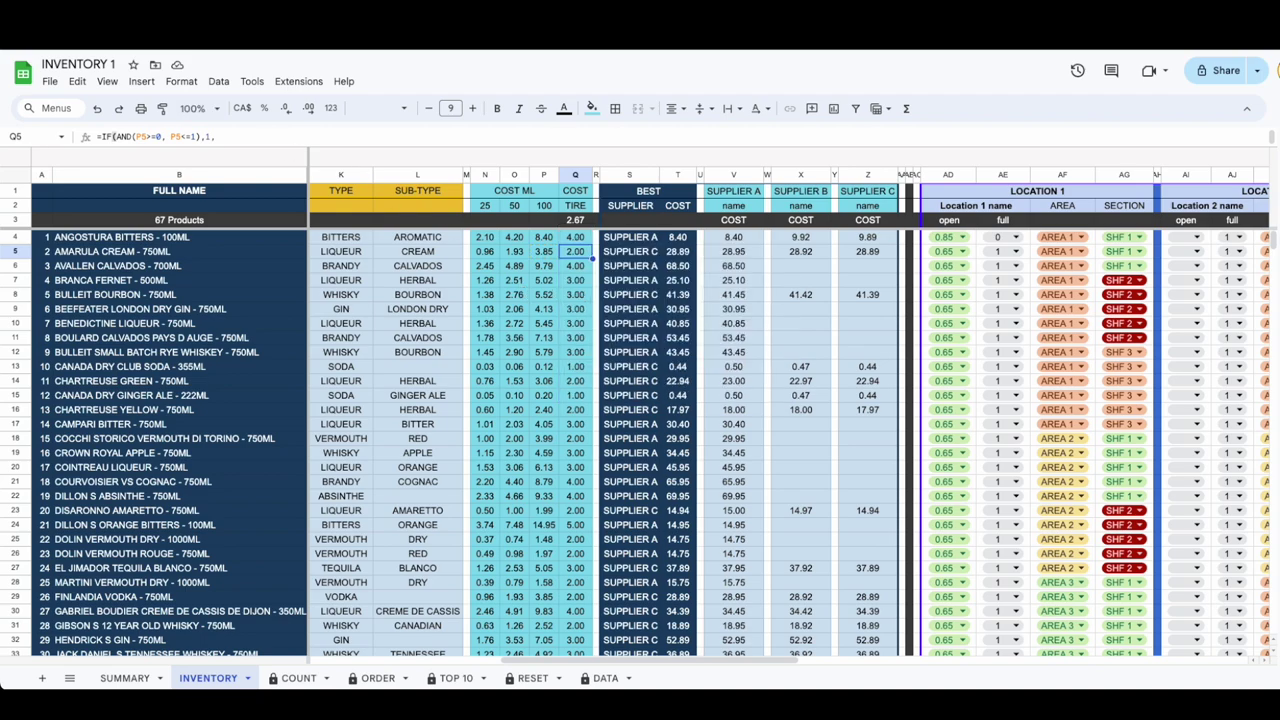
Step: Recheck the nested IF cost tier formula of Angostura Bitters and leave it unedited
left_click(586, 241)
double_click(586, 241)
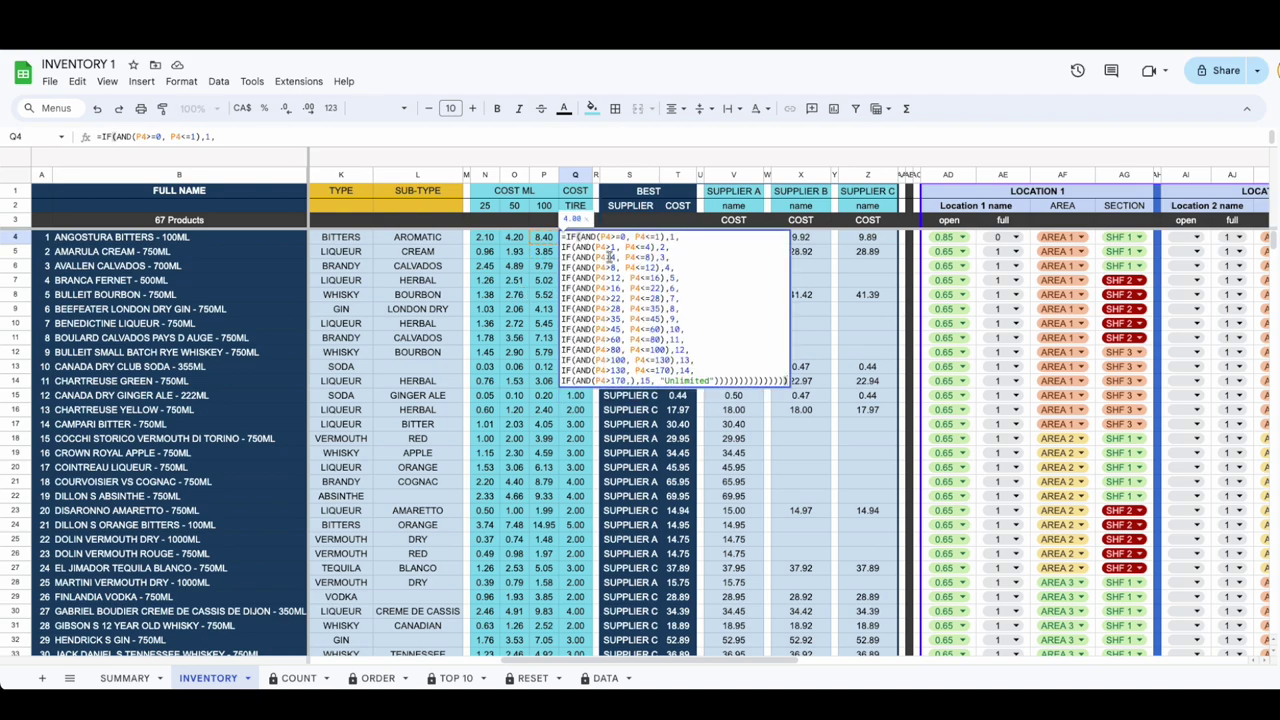
key("Escape")
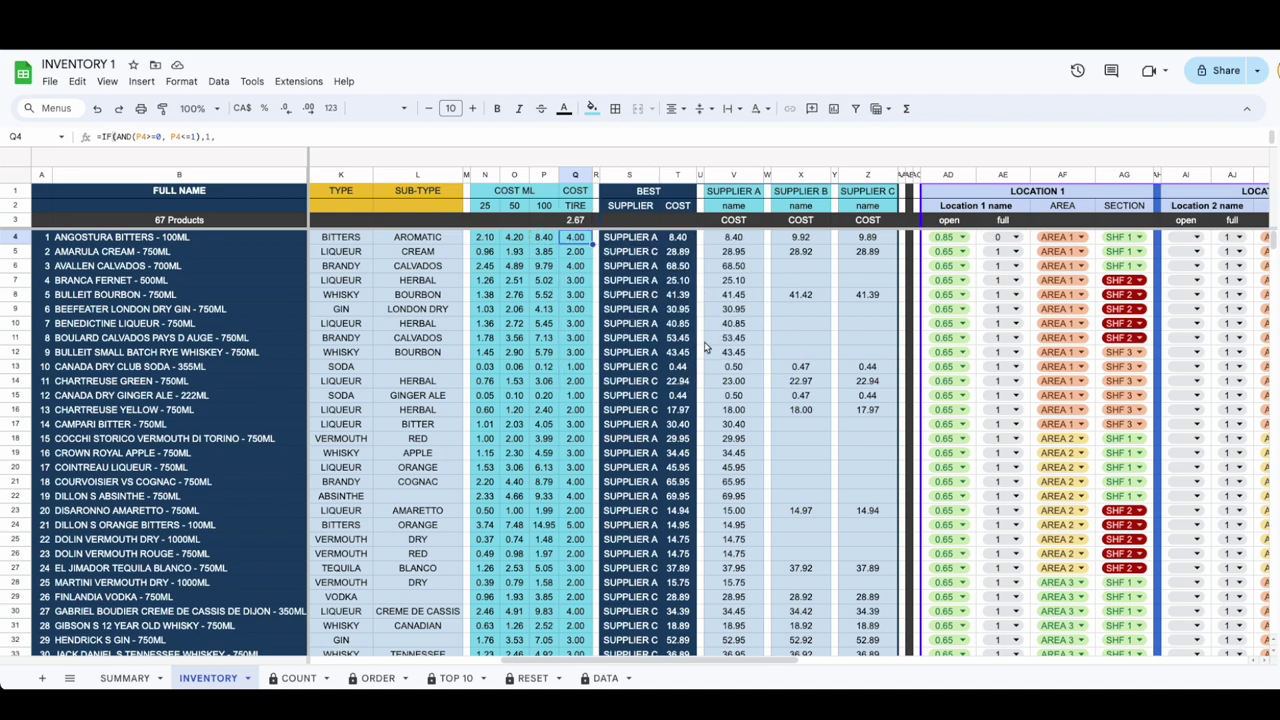
Step: Inspect the best supplier formula of Angostura Bitters and the Supplier A, B and C headings it refers to
left_click(645, 240)
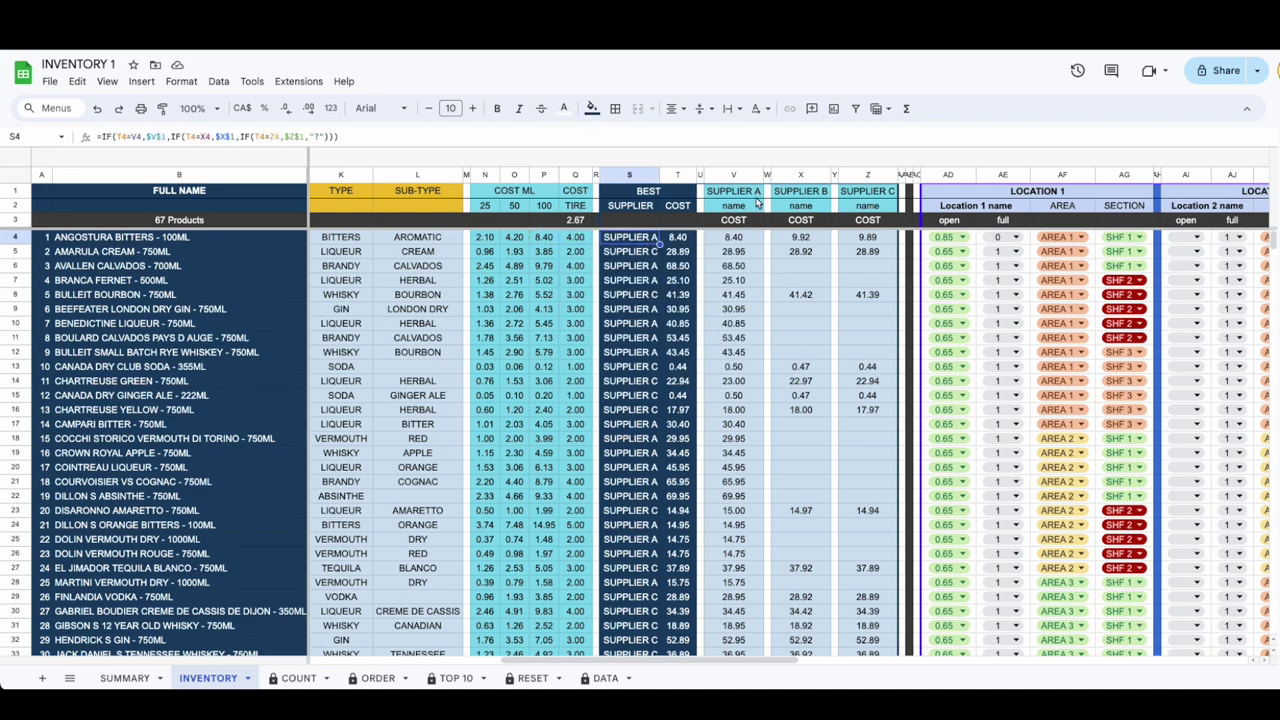
left_click(757, 196)
left_click(796, 197)
left_click(857, 197)
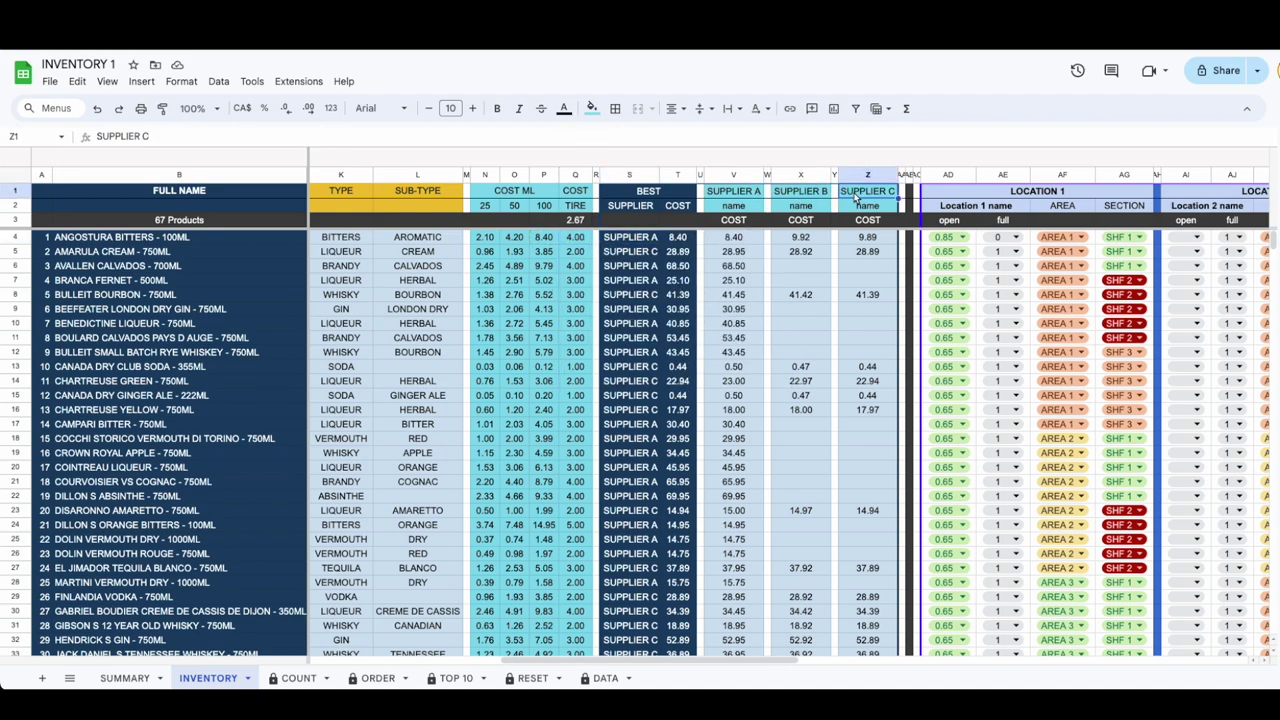
Step: Enter a Supplier B cost of 68 for Avallen Calvados and check its best cost
left_click(740, 266)
left_click(792, 270)
left_click(848, 272)
left_click(809, 270)
type("68")
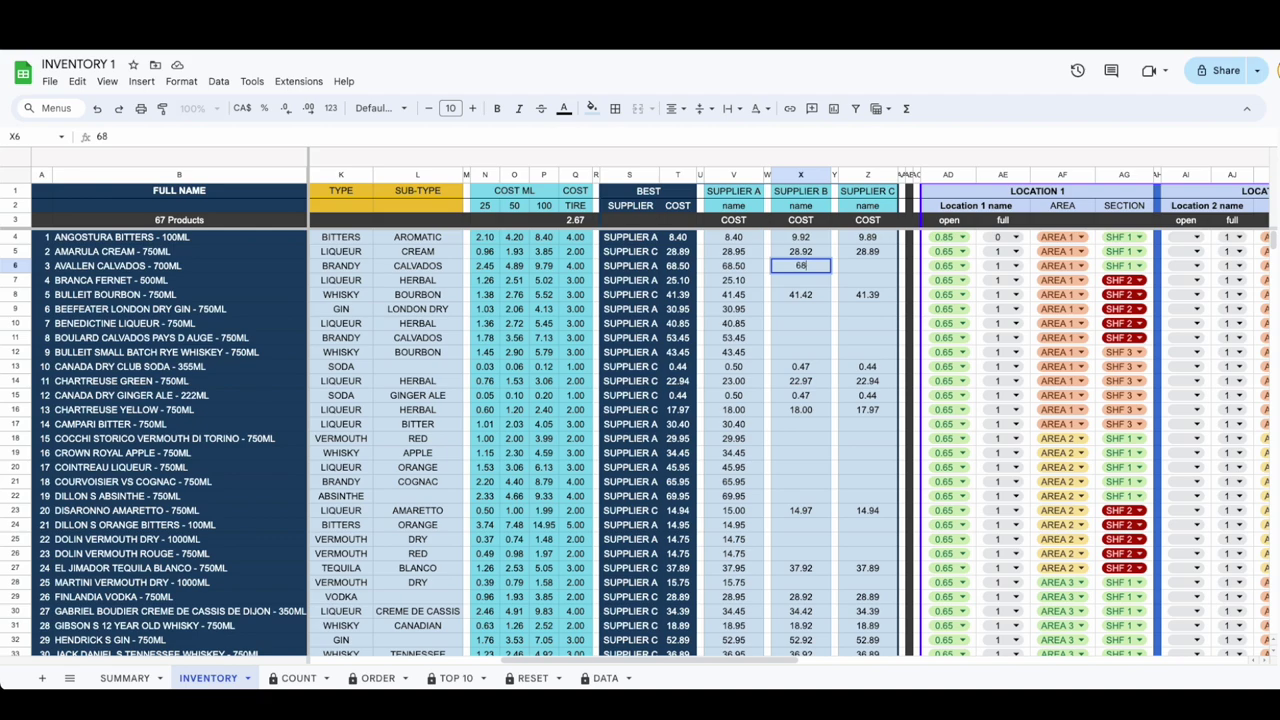
key("Tab")
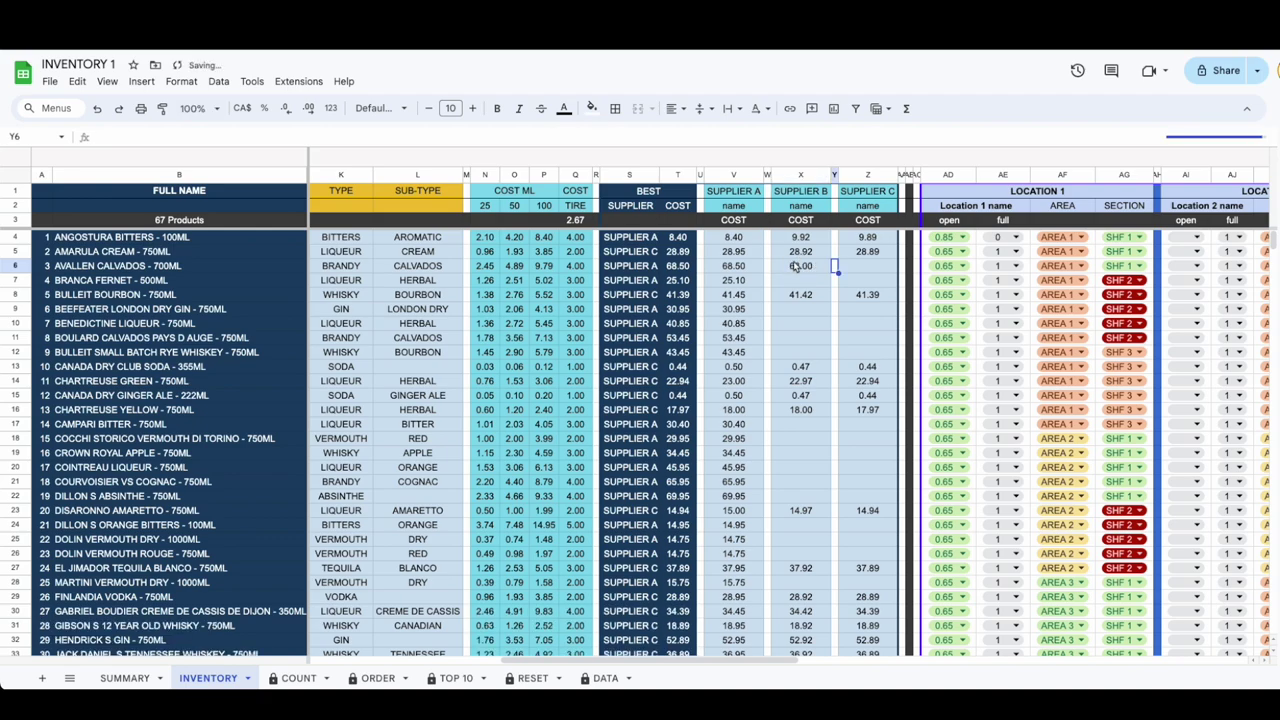
left_click(795, 270)
left_click(680, 266)
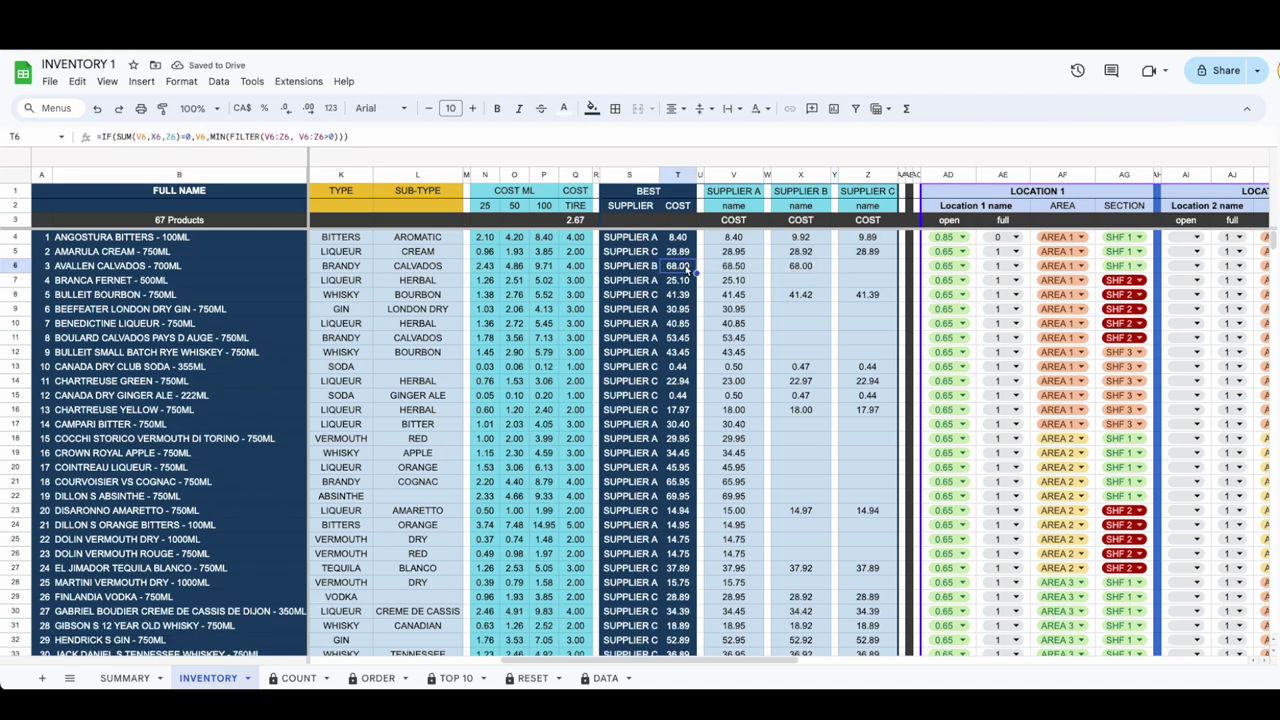
Step: Enter a Supplier C cost of 67 for Avallen Calvados and check its best cost and supplier
left_click(848, 270)
type("67")
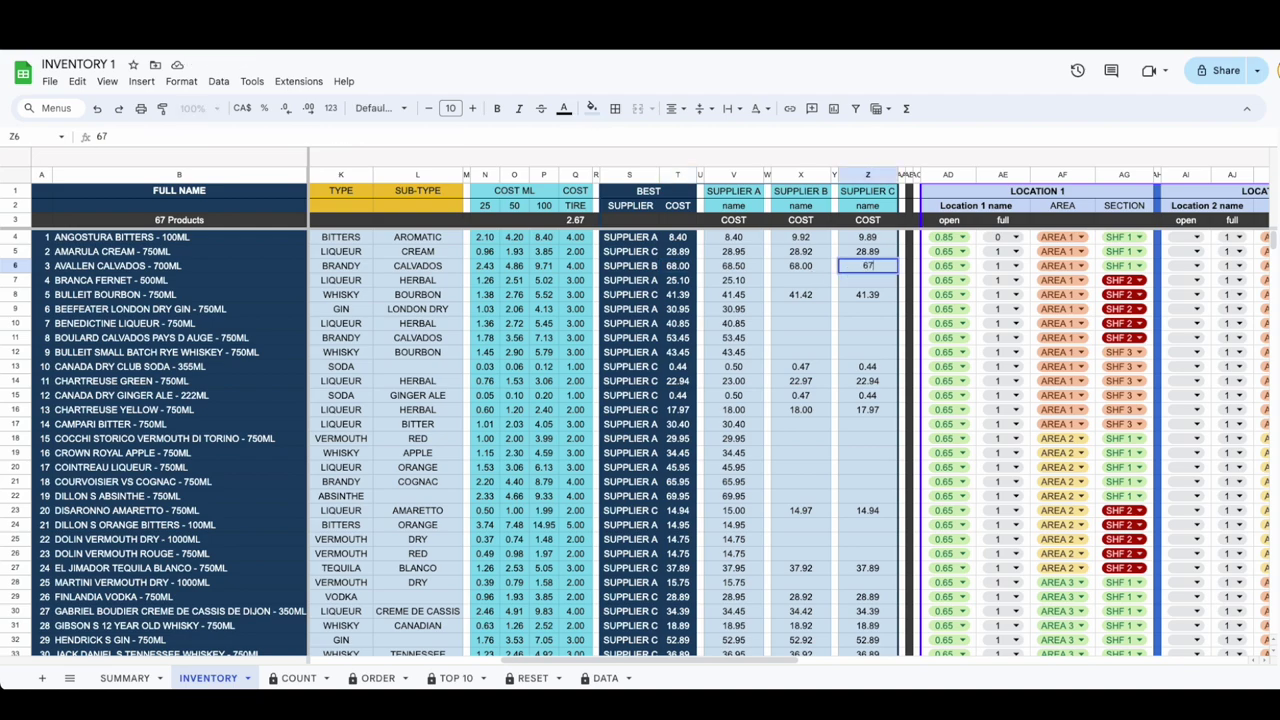
key("Return")
key("Up")
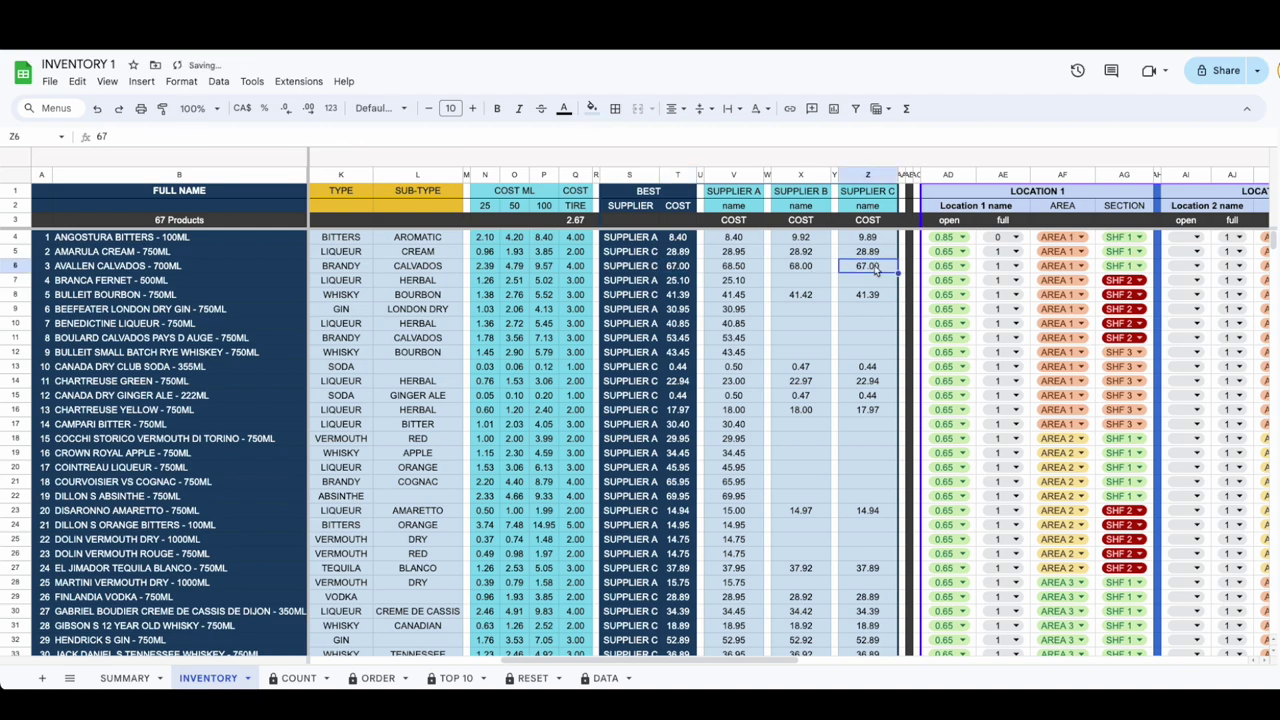
left_click(685, 267)
left_click(657, 268)
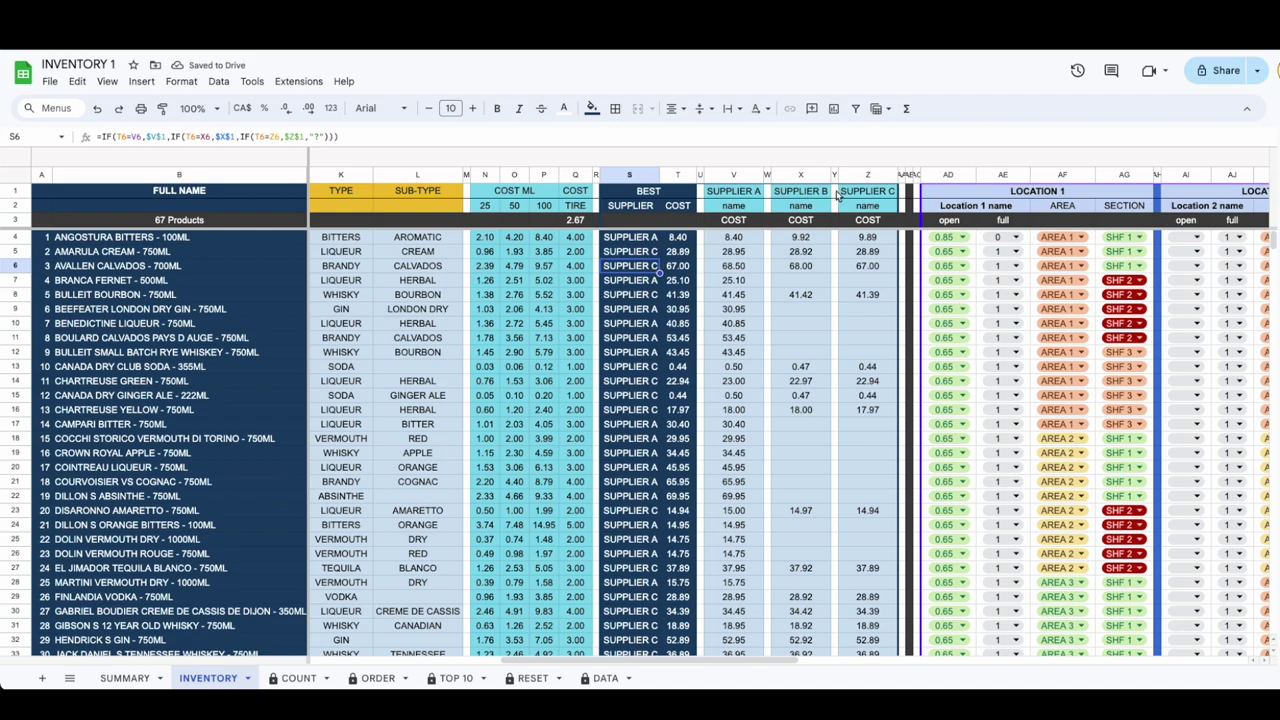
left_click(838, 195)
Step: Clear the Supplier C cost of Avallen Calvados and recheck its best supplier and cost against the supplier columns
left_click(845, 266)
key("Delete")
left_click(657, 268)
left_click(685, 267)
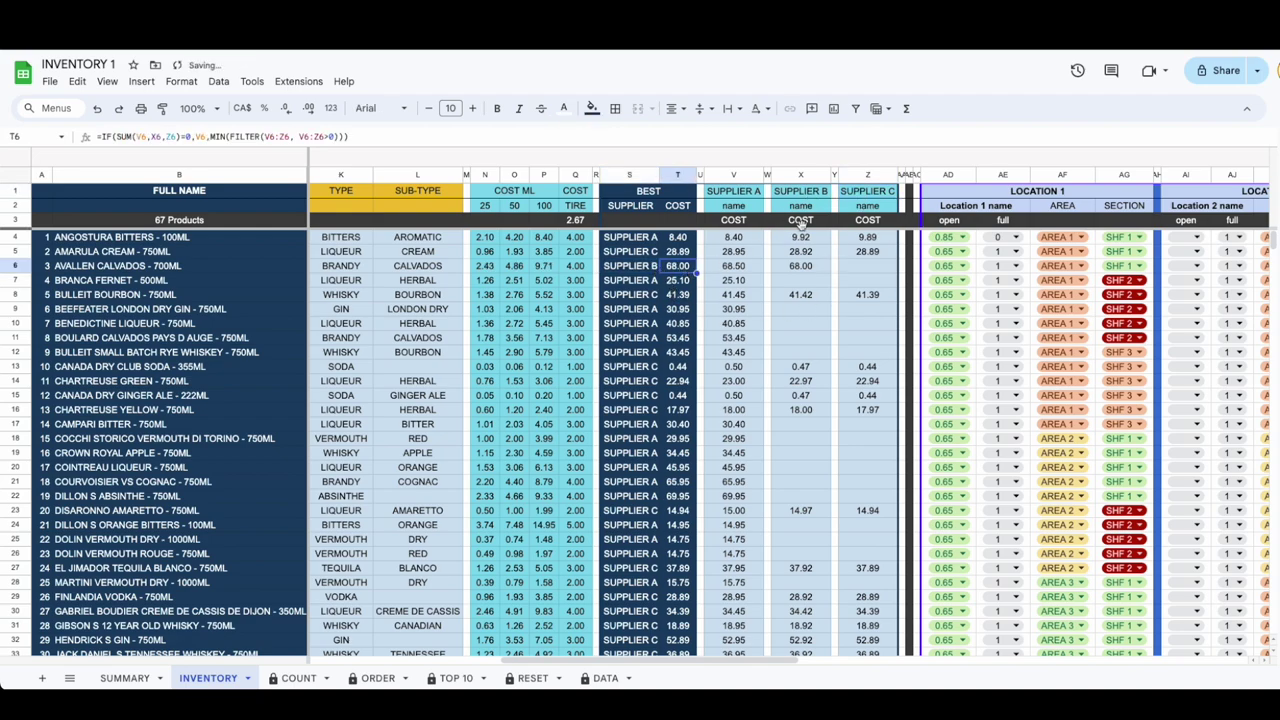
left_click(867, 191)
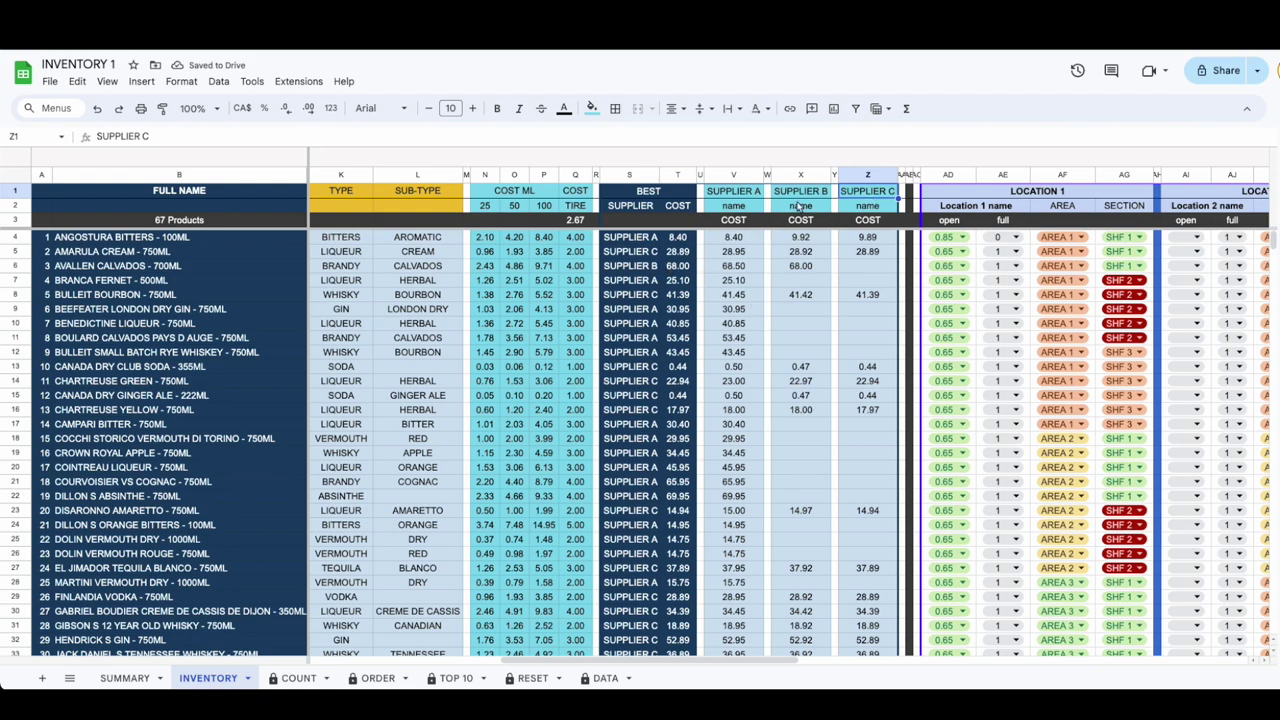
left_click(800, 196)
left_click(736, 266)
Step: Examine the Location 1, Location 2 and Location 3 column groups beyond the supplier costs
scroll(786, 277, "right", 4)
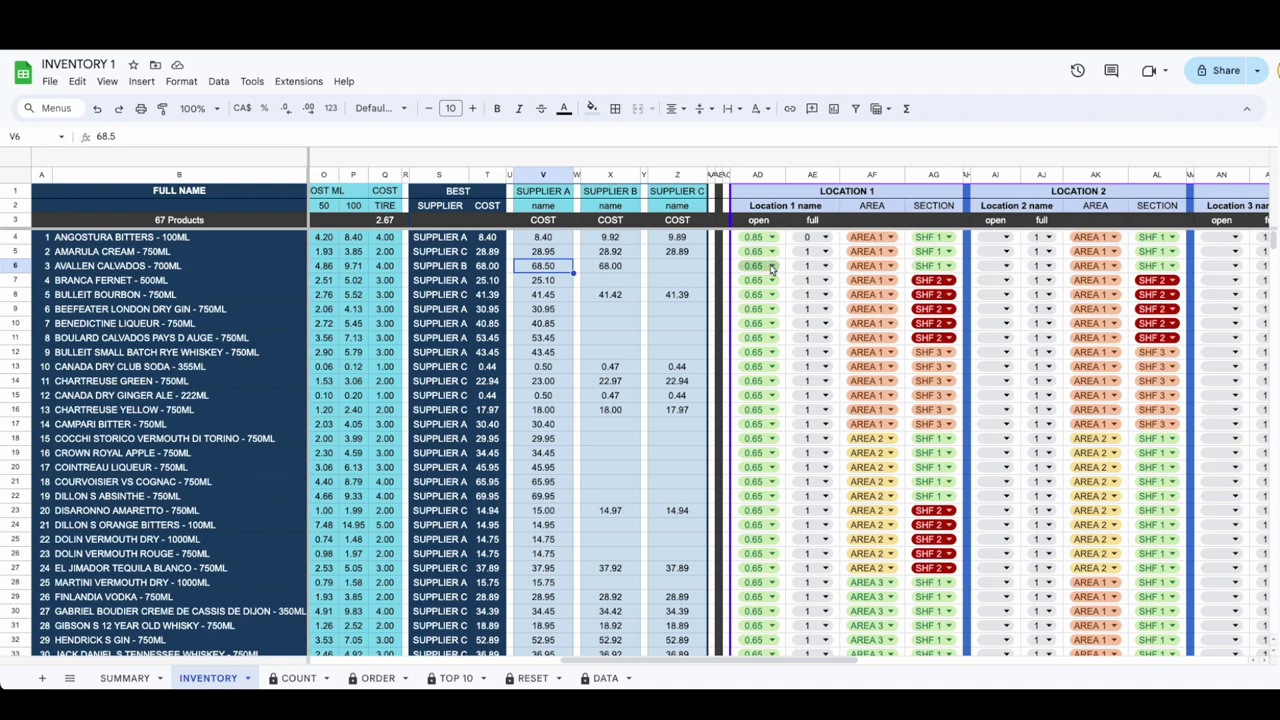
scroll(768, 270, "right", 2)
left_click(796, 197)
scroll(800, 200, "right", 4)
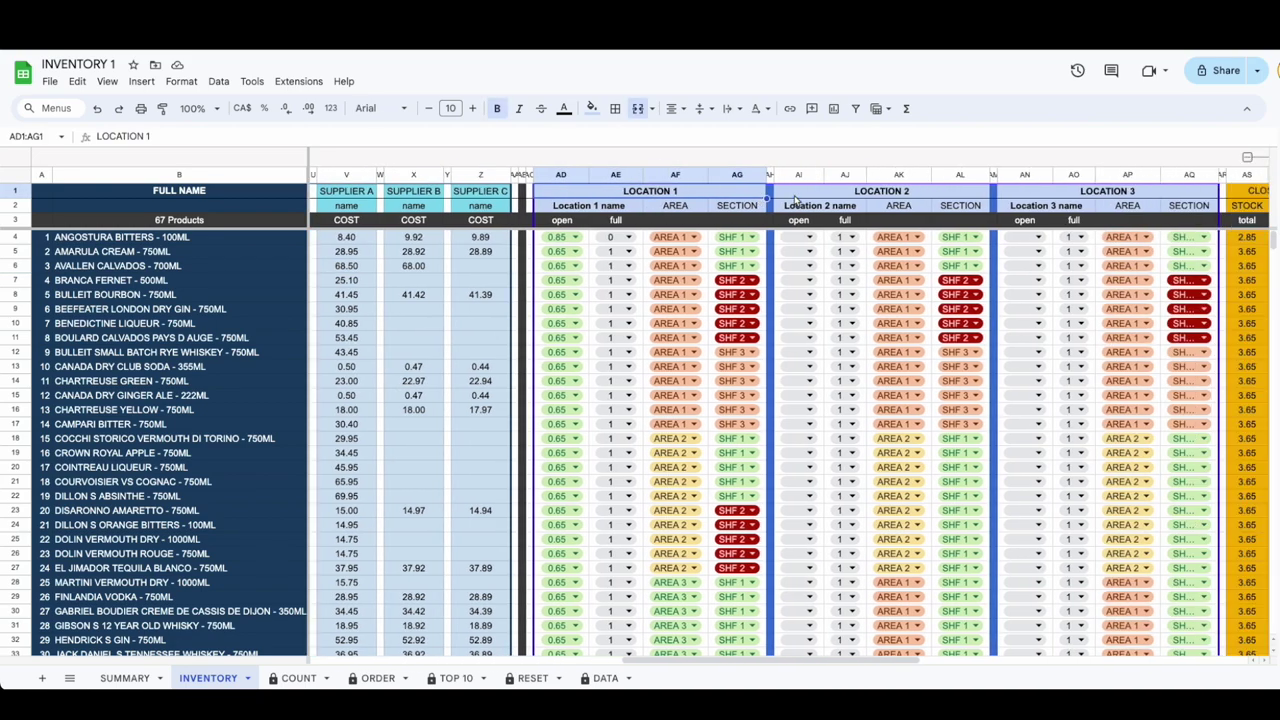
left_click(858, 196)
scroll(858, 196, "right", 3)
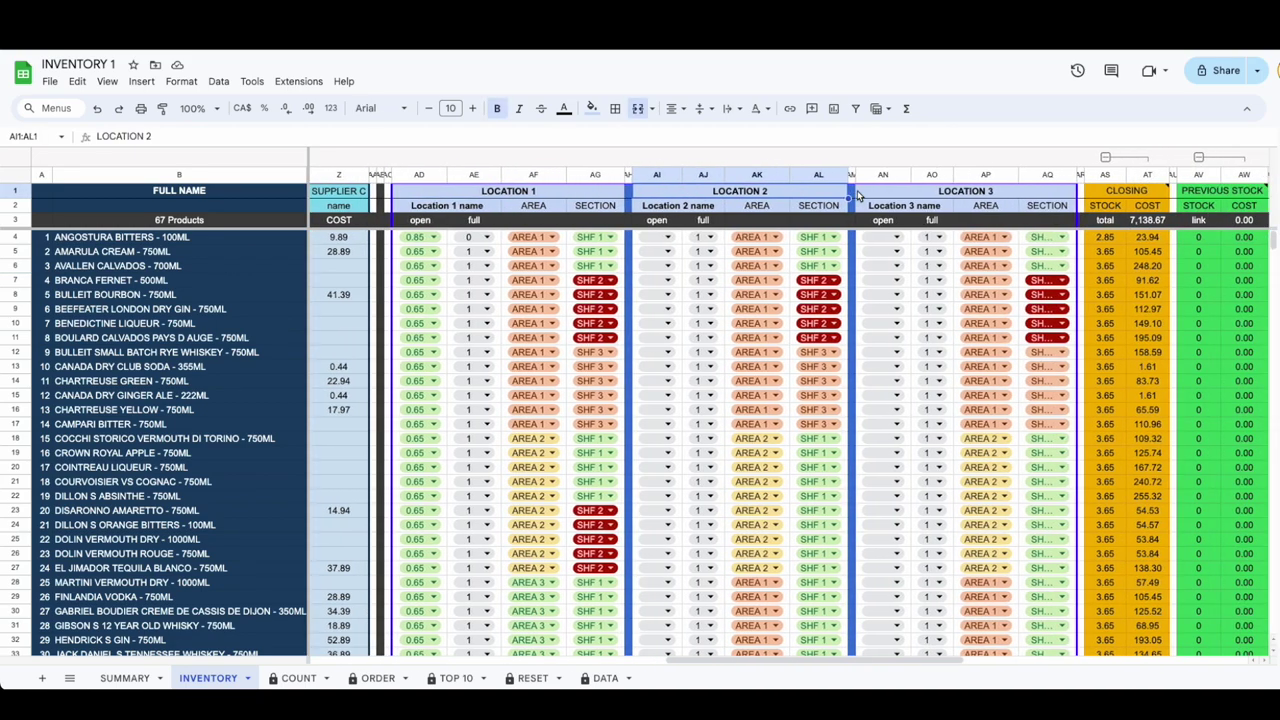
left_click(1022, 194)
left_click(533, 198)
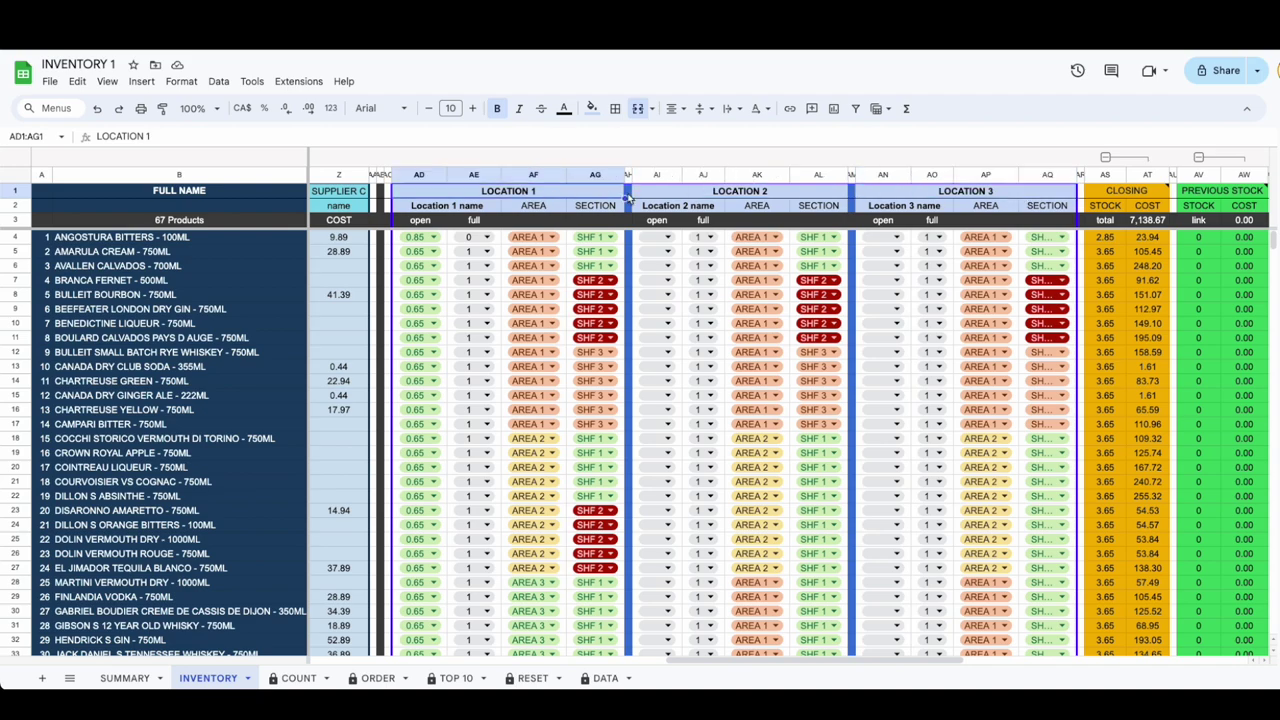
left_click(711, 196)
left_click(917, 200)
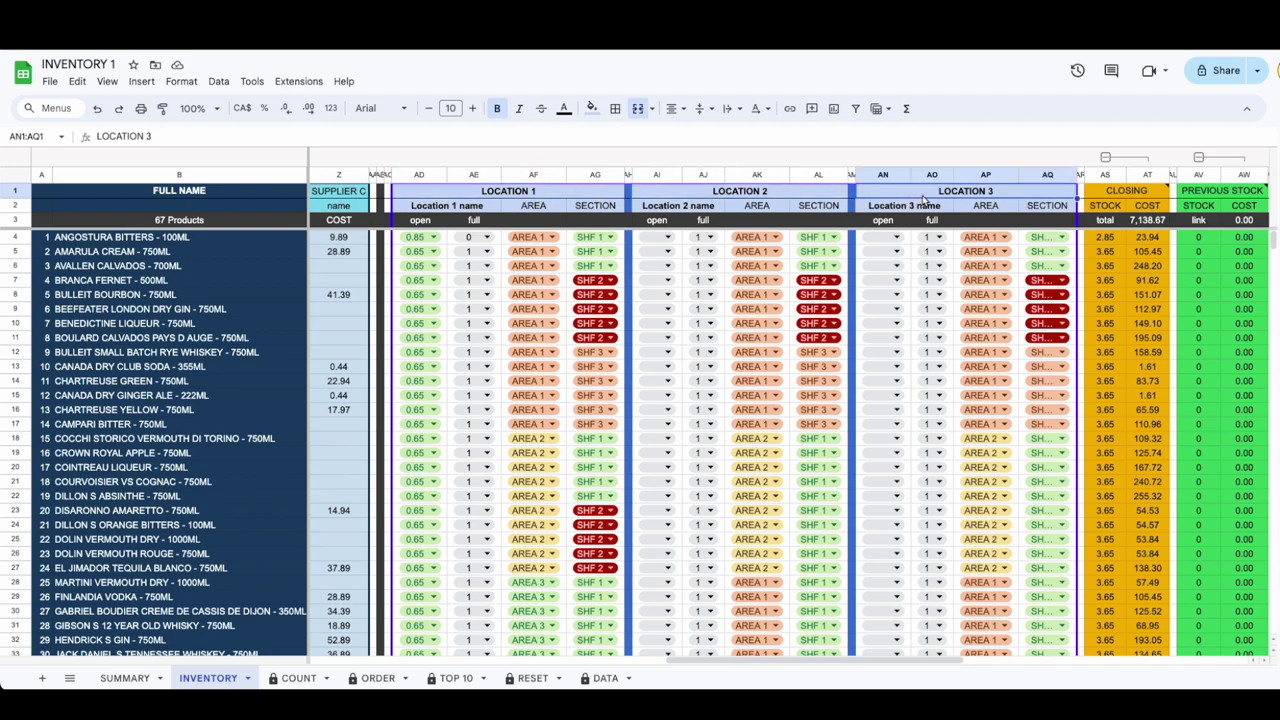
Step: View the area and section options for Angostura Bitters in Location 1 without changing them
left_click(549, 243)
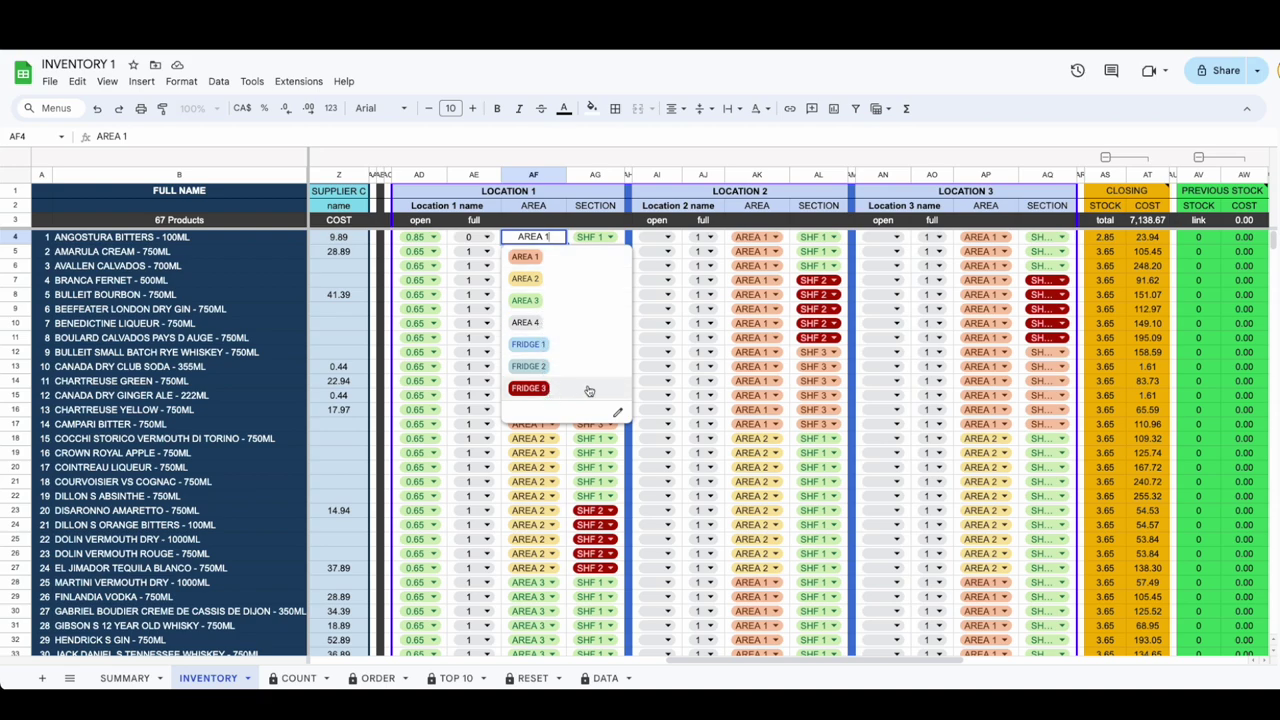
left_click(563, 214)
left_click(597, 237)
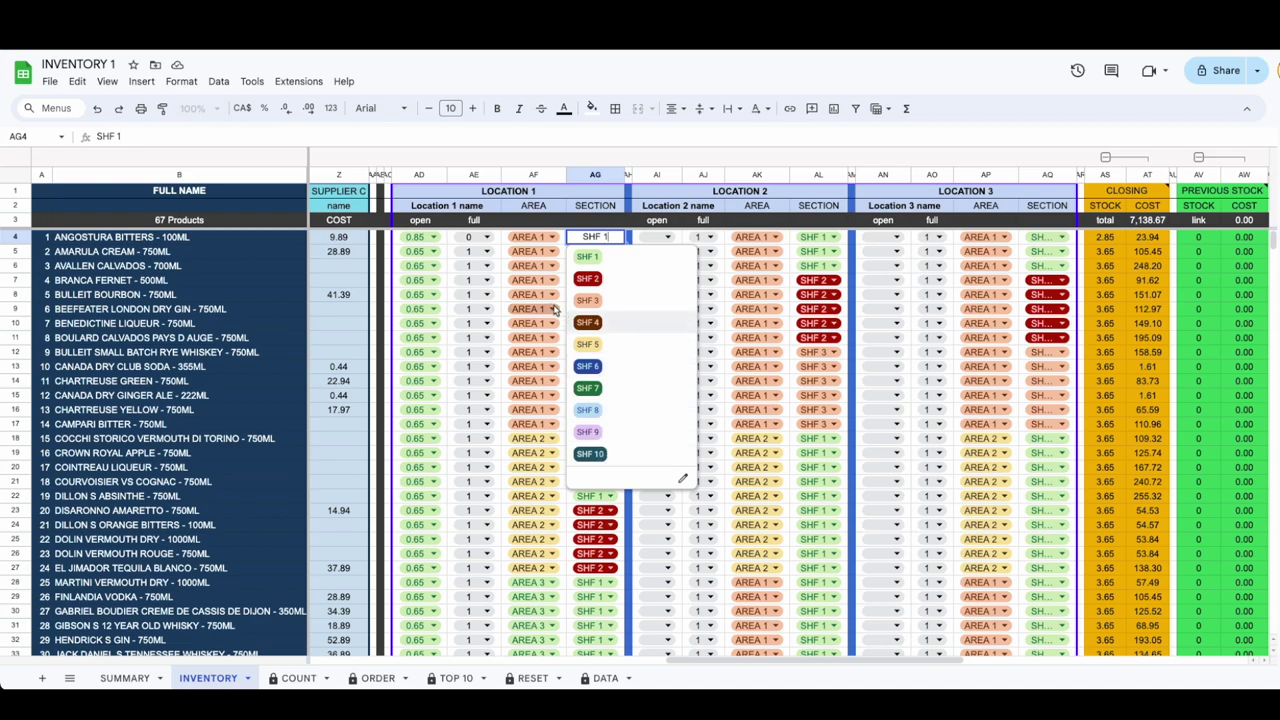
left_click(537, 479)
Step: Fit the width of Location 1's AREA column so the fridge labels of the last products show in full
scroll(537, 470, "down", 11)
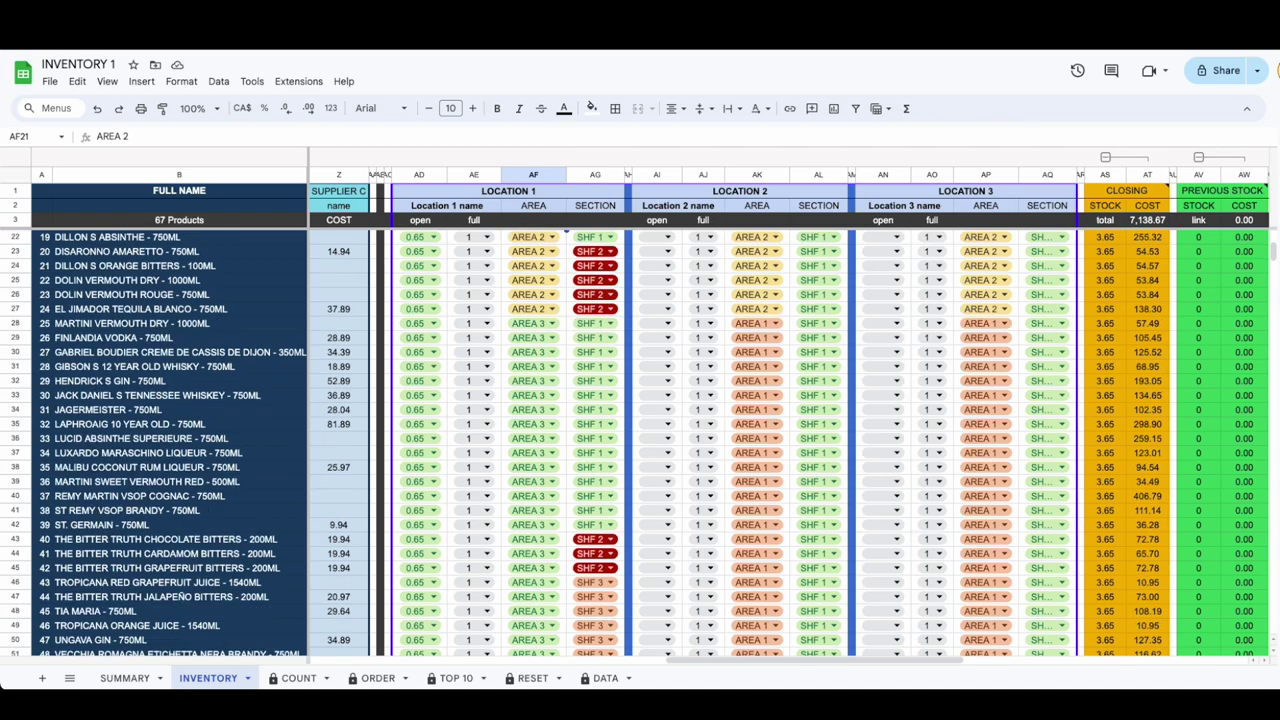
scroll(555, 440, "down", 2)
scroll(540, 480, "down", 2)
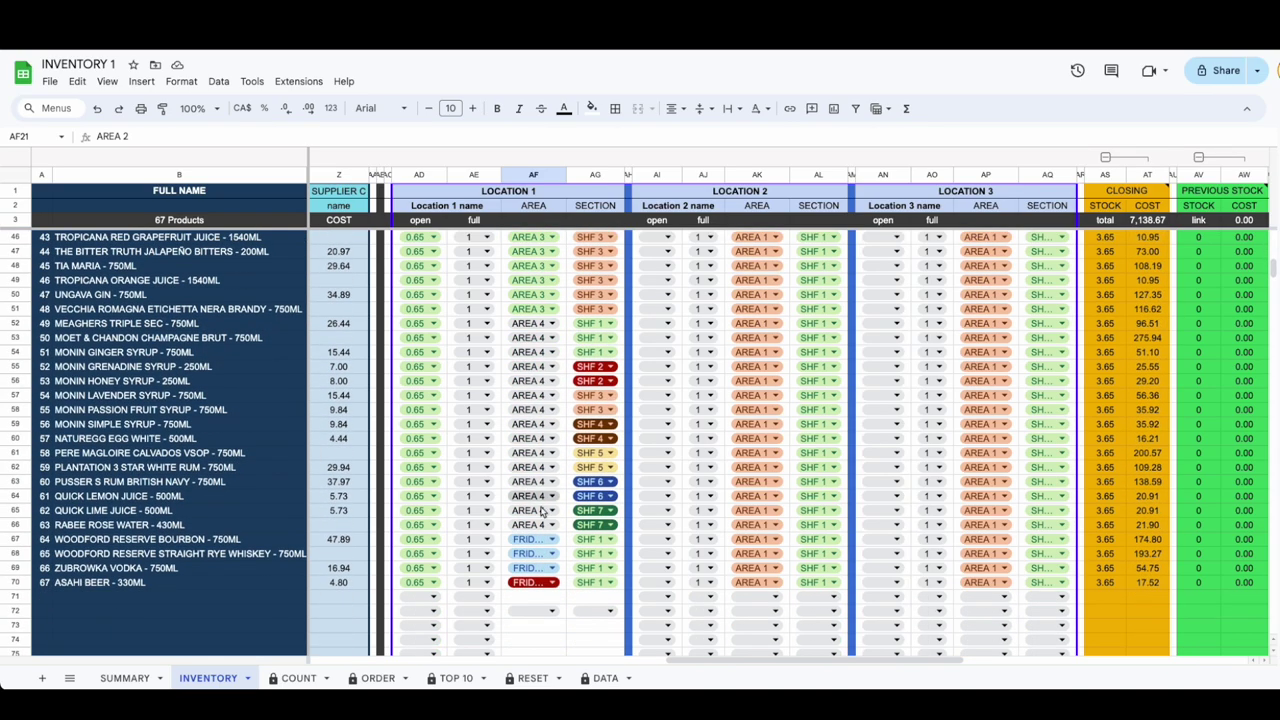
left_click(550, 545)
key("Escape")
double_click(566, 174)
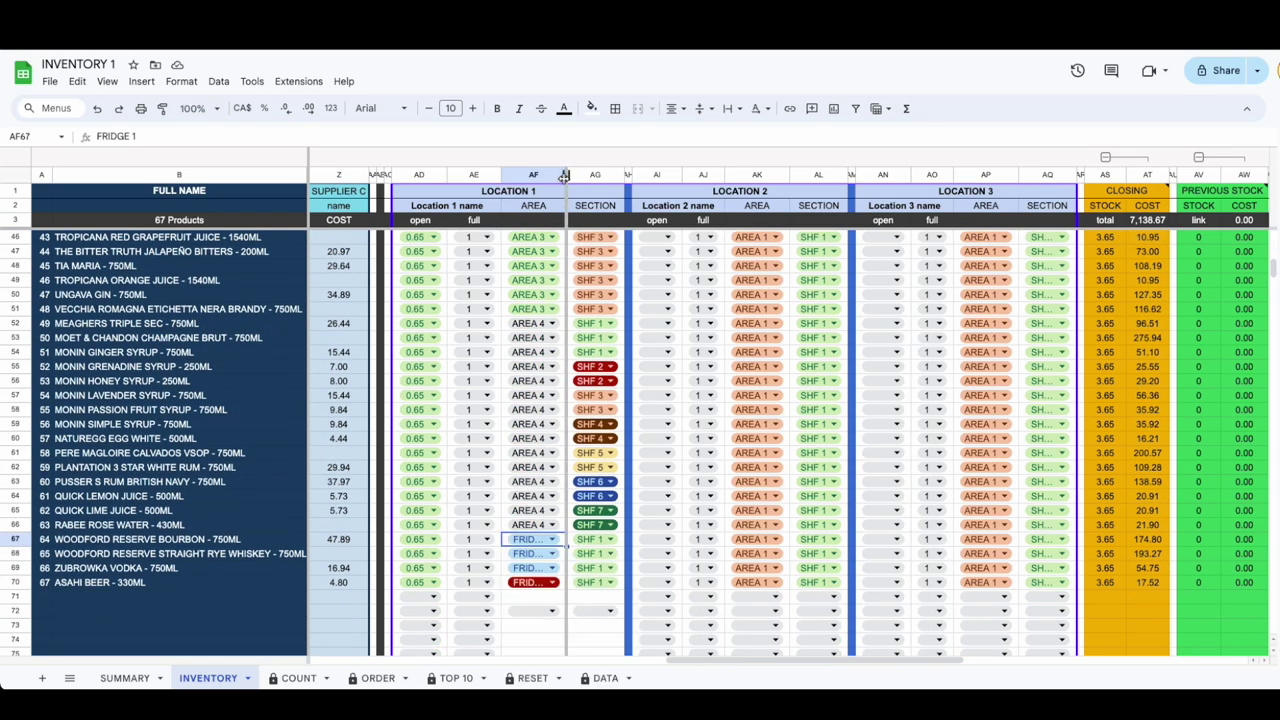
Step: Set the Location 1 section of Woodford Reserve Straight Rye Whiskey to SHF 2 and of Zubrowka Vodka to SHF 3
left_click(612, 553)
left_click(605, 596)
left_click(565, 568)
key("Escape")
left_click(605, 568)
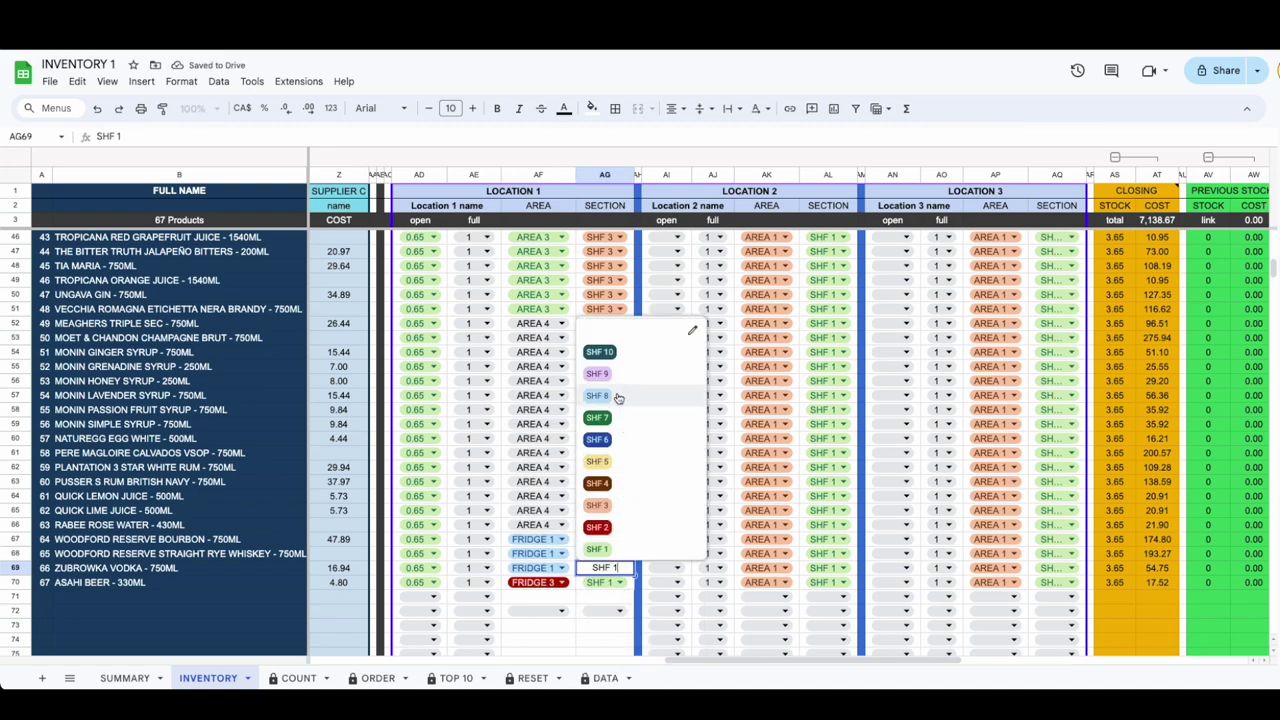
left_click(610, 506)
Step: Change the Location 1 area of Asahi Beer to FRIDGE 2
scroll(600, 530, "down", 2)
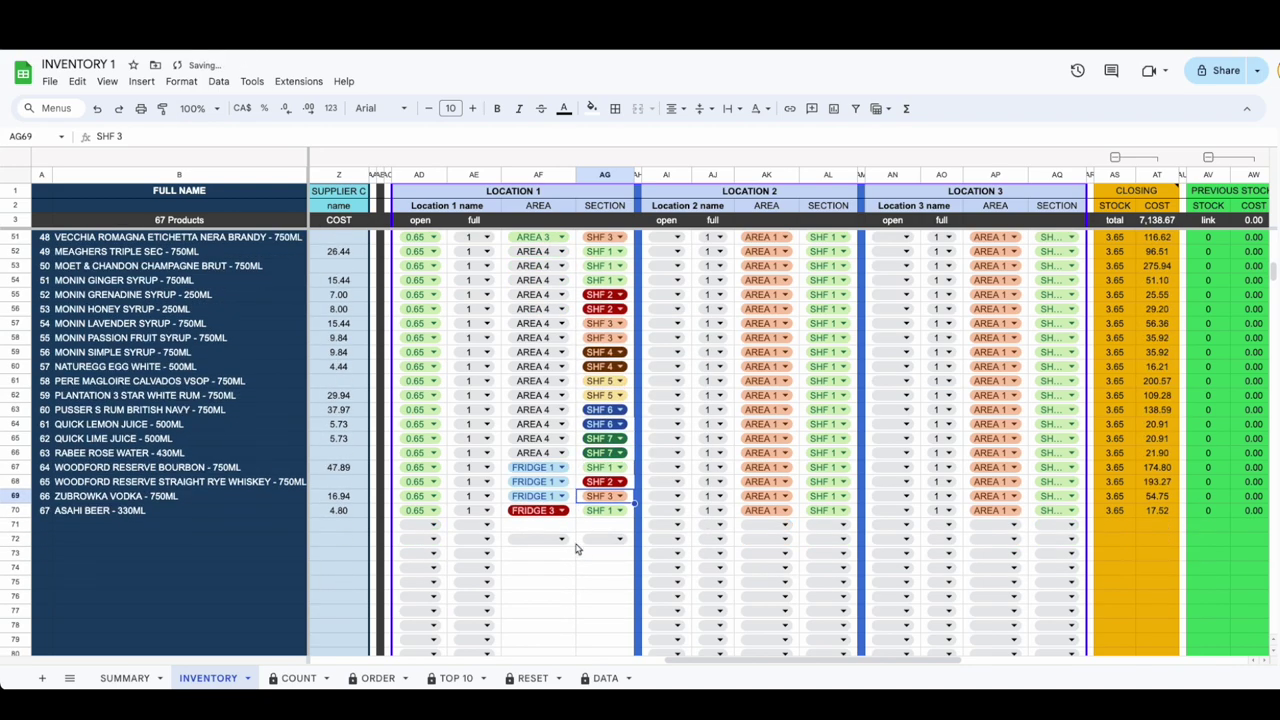
left_click(562, 511)
left_click(538, 619)
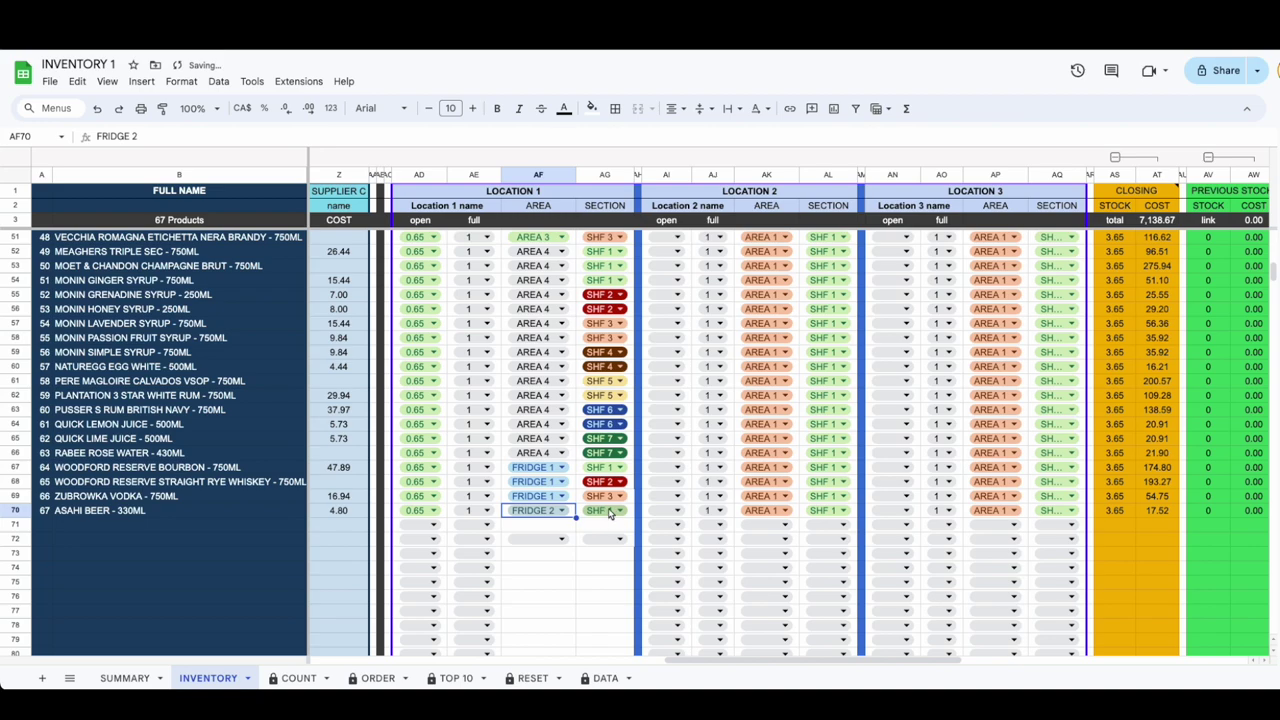
Step: Set the full bottle count of Angostura Bitters in Location 1 to 1
scroll(490, 330, "up", 15)
scroll(484, 326, "up", 3)
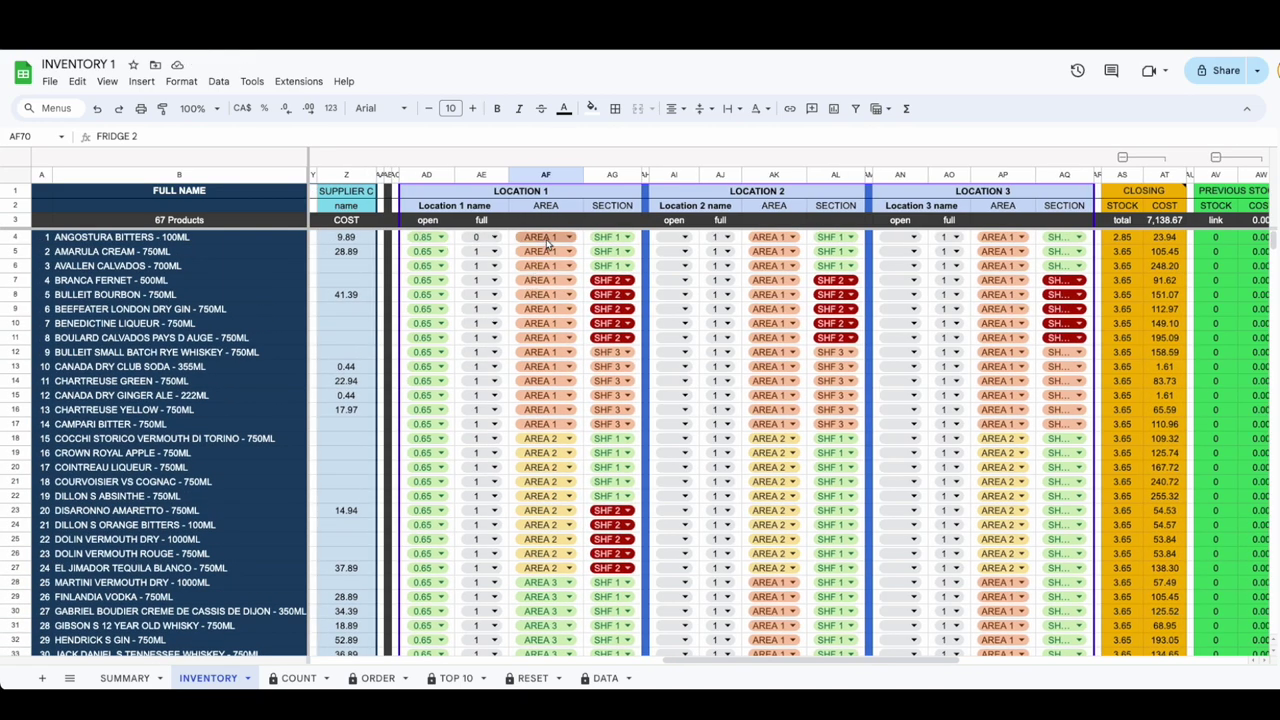
left_click(279, 242)
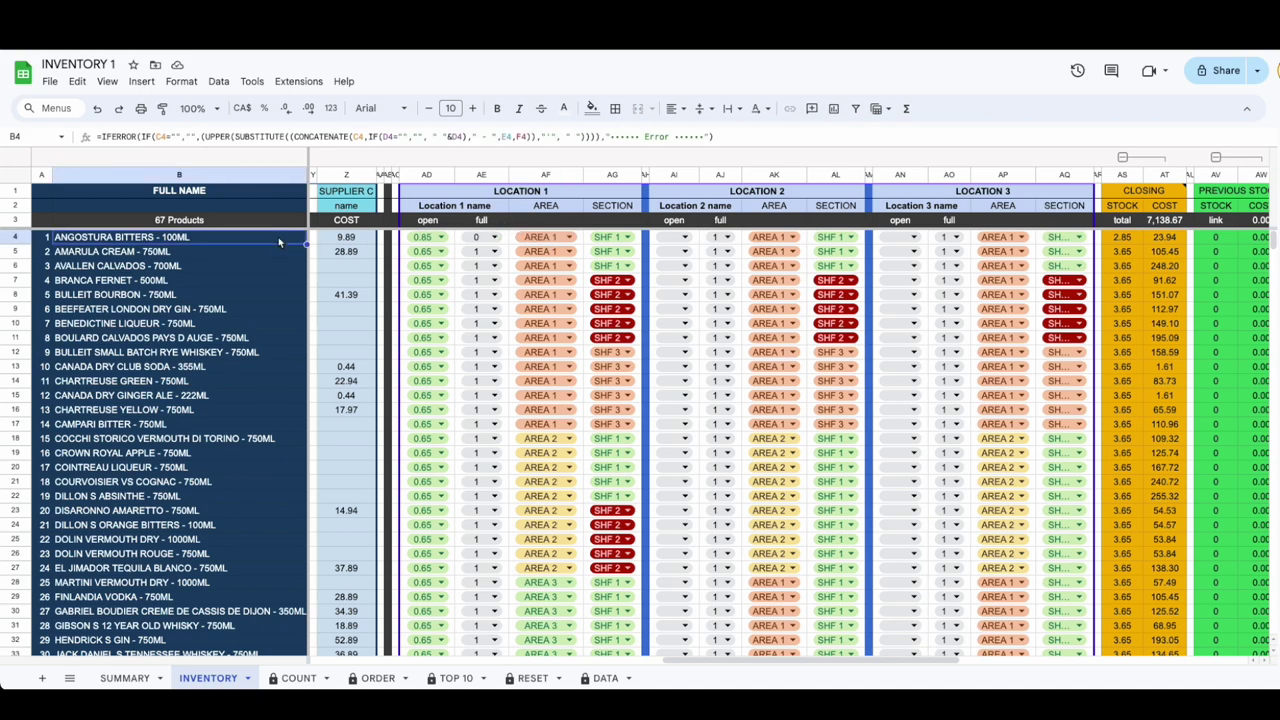
scroll(279, 242, "right", 2)
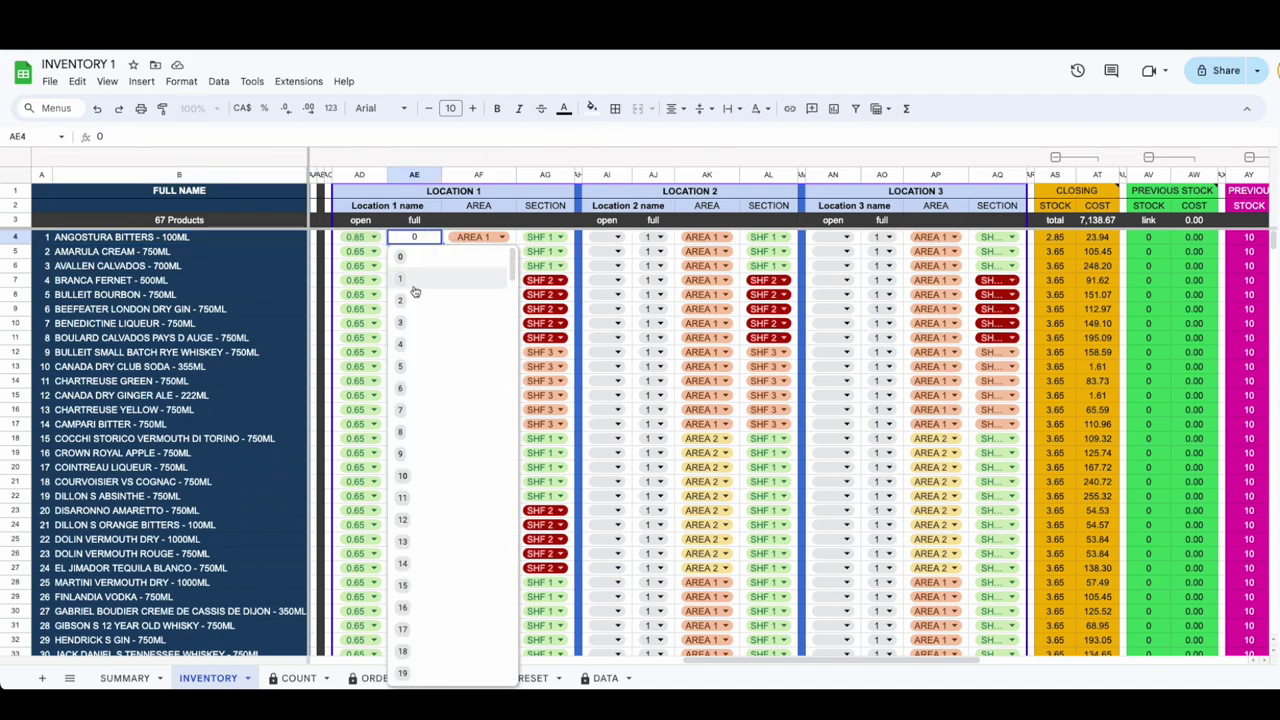
left_click(414, 280)
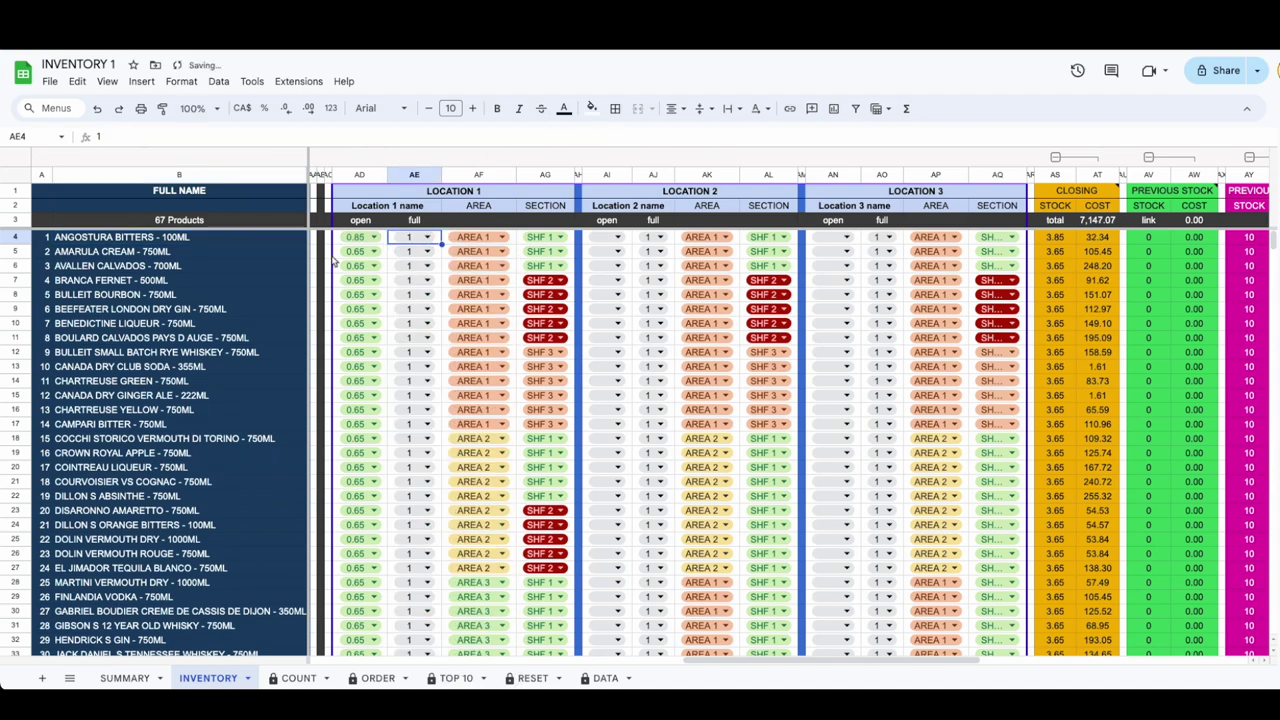
Step: Set the full bottle count of Amarula Cream in Location 1 to 0
left_click(225, 251)
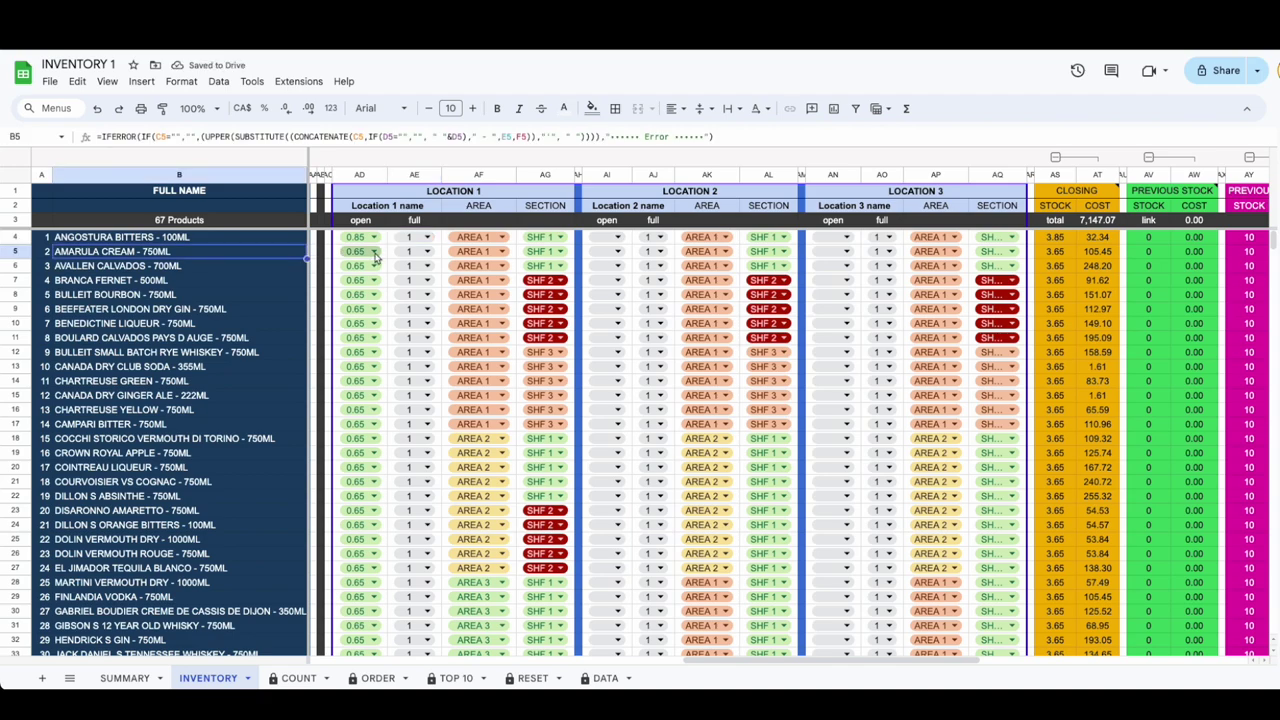
double_click(430, 253)
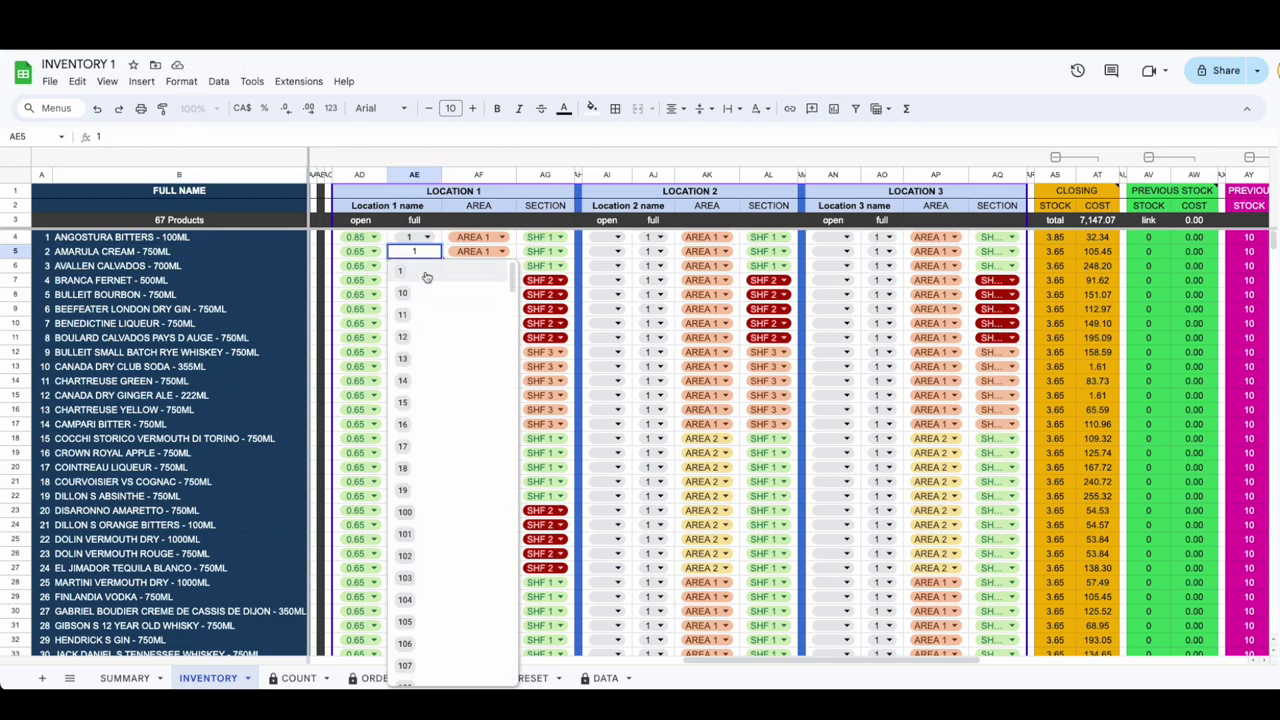
key("BackSpace")
type("0")
key("Return")
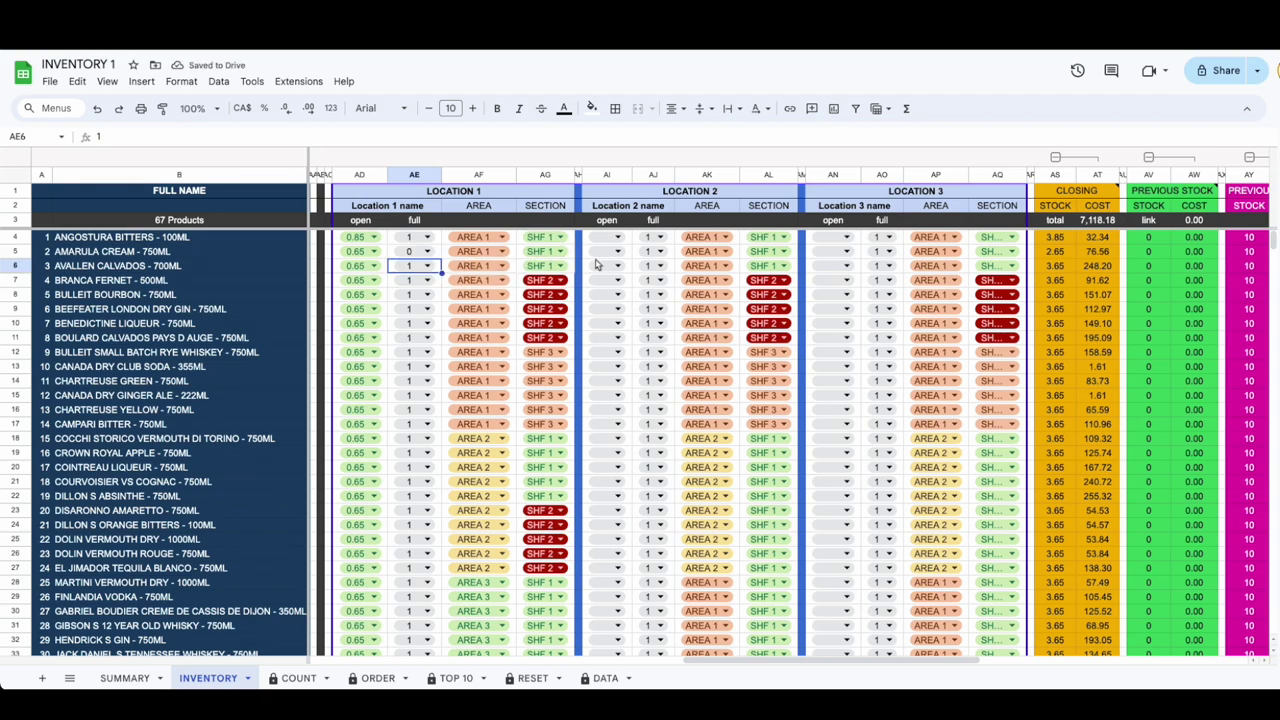
Step: Replace the Location 1 name placeholder with Main Bar
left_click(699, 195)
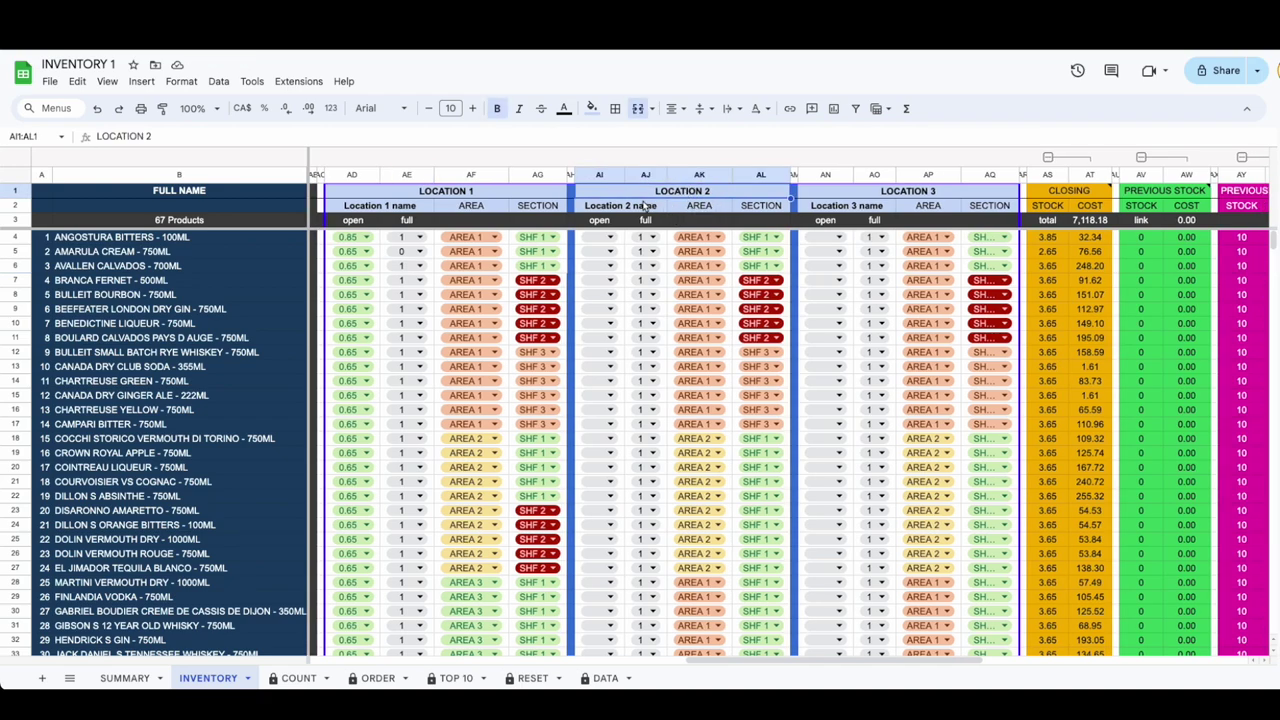
left_click(382, 212)
type("Ma")
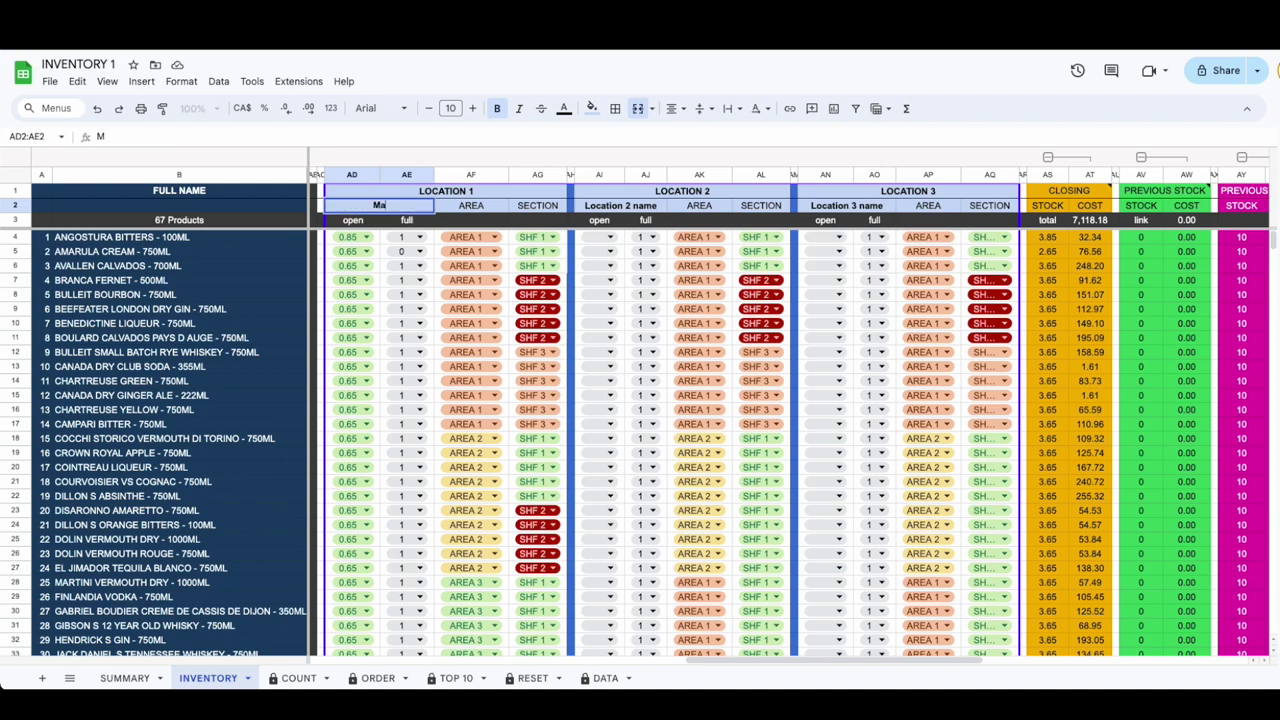
type("in Bar")
Step: Name Location 2 Stock Room and select the Location 3 name cell
left_click(592, 205)
type("Stock Room")
key("Return")
left_click(664, 208)
left_click(822, 206)
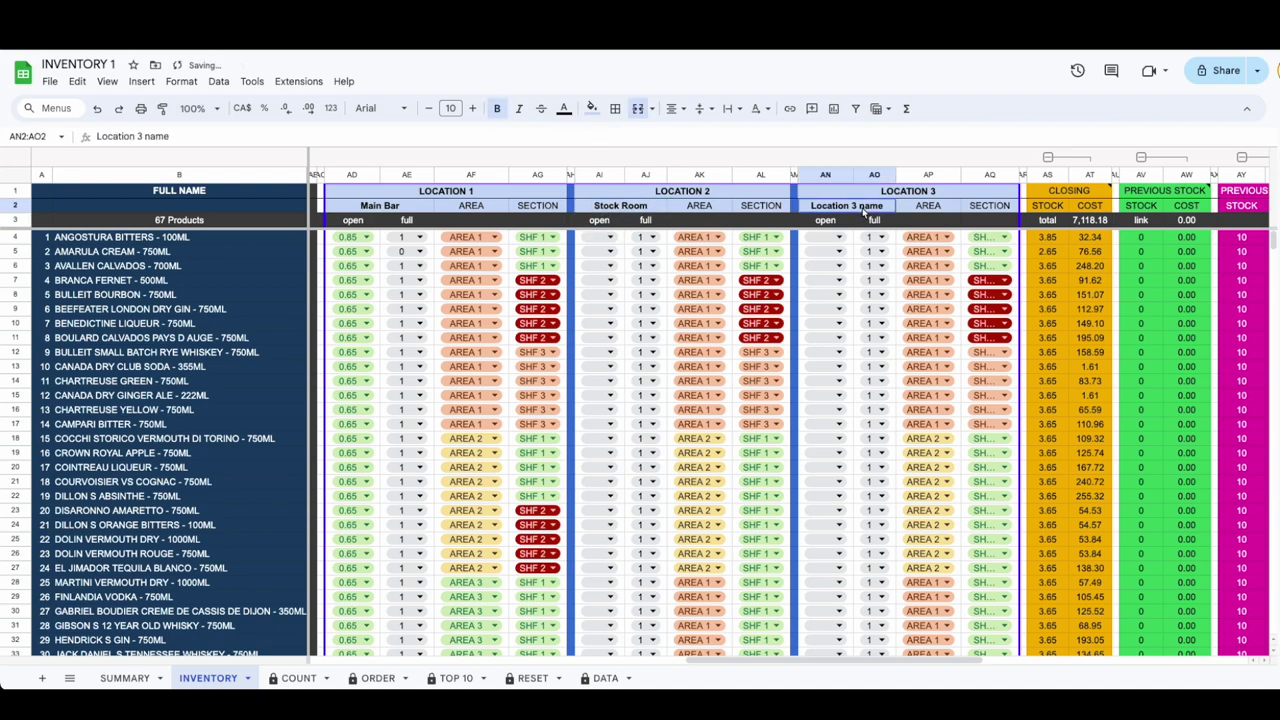
Step: Name Location 3 Extra, and undo the name changes of all three locations
type("Extra")
key("ctrl+Return")
key("ctrl+z")
key("ctrl+z")
key("ctrl+z")
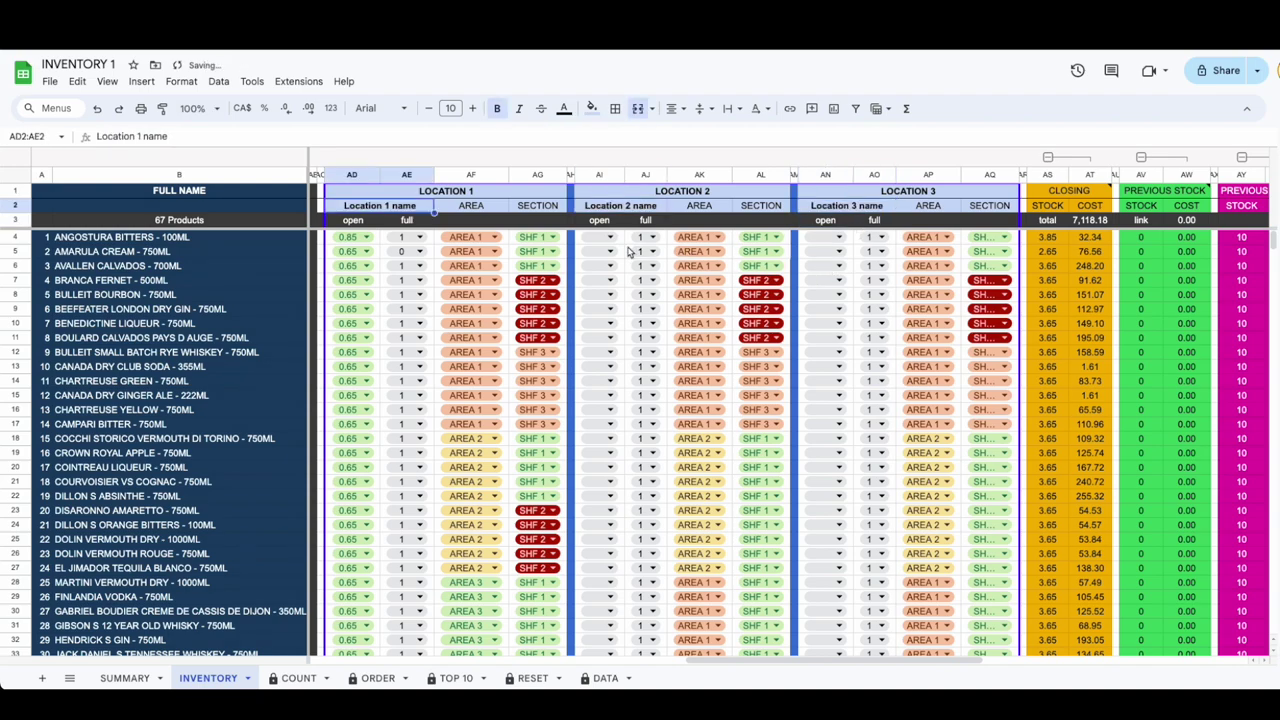
Step: Set the full bottle count of Amarula Cream in Location 2 to 2
left_click(609, 237)
key("Escape")
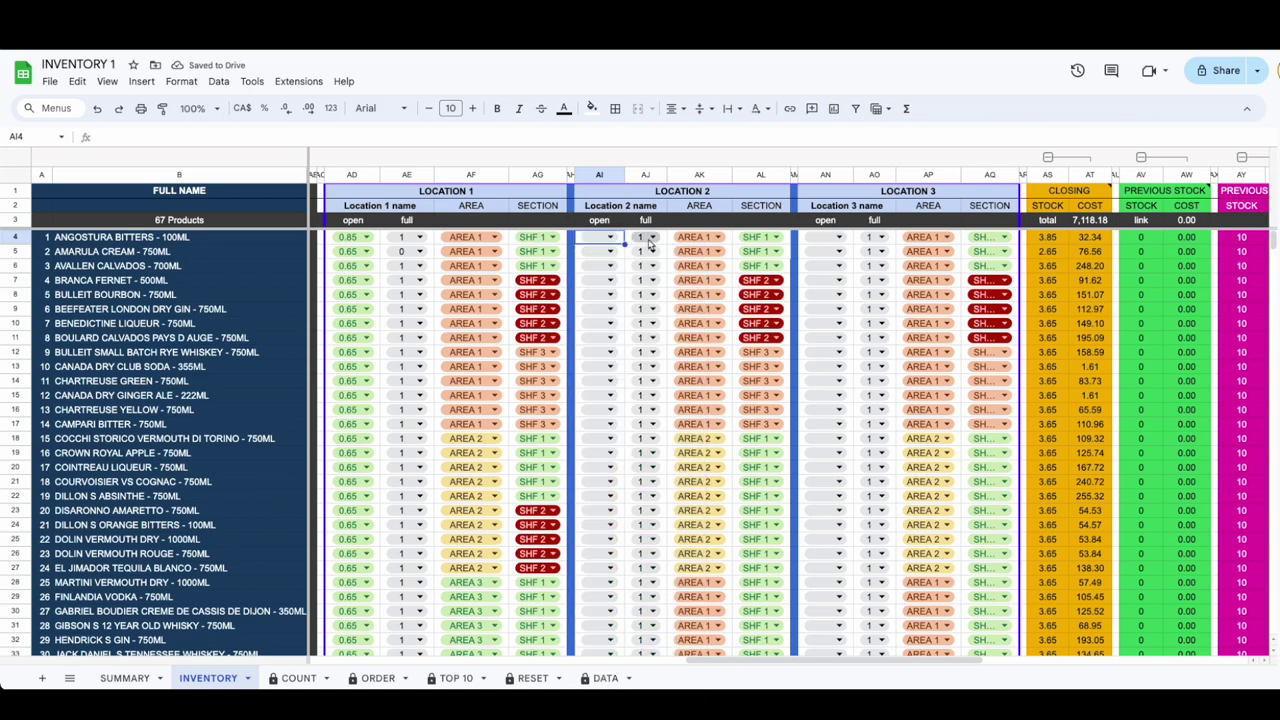
double_click(650, 251)
key("BackSpace")
type("2")
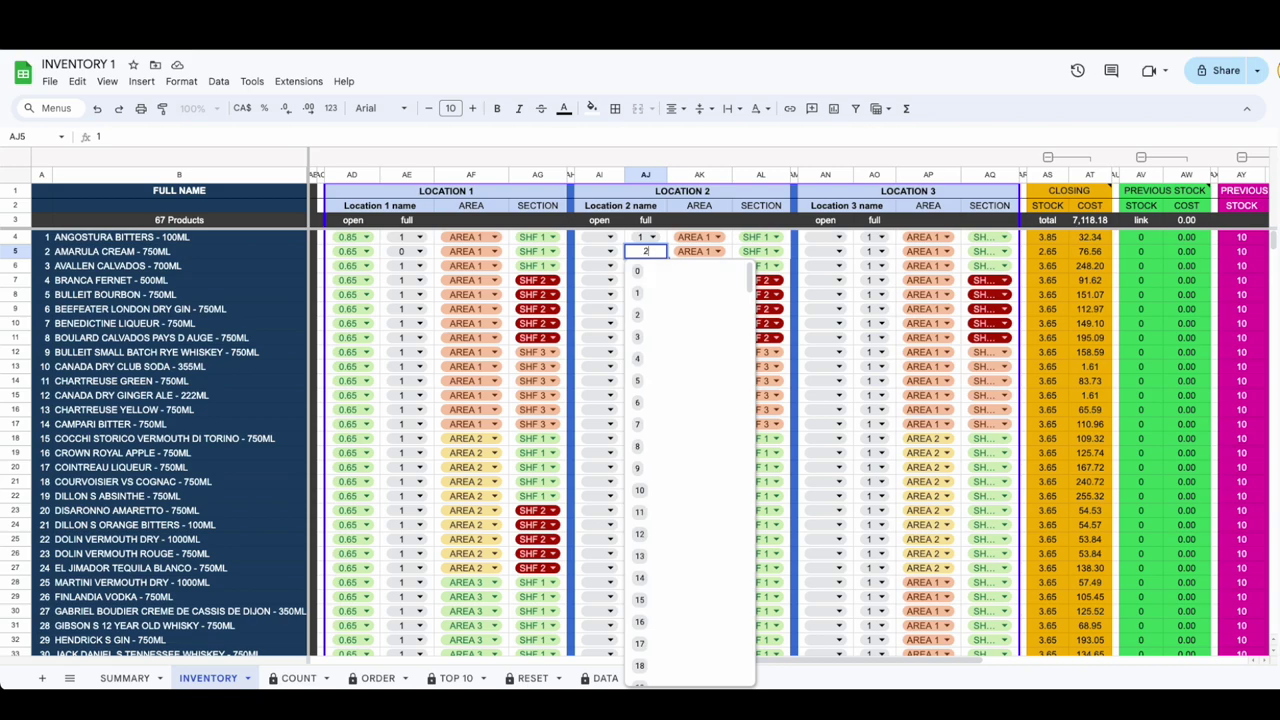
left_click(645, 277)
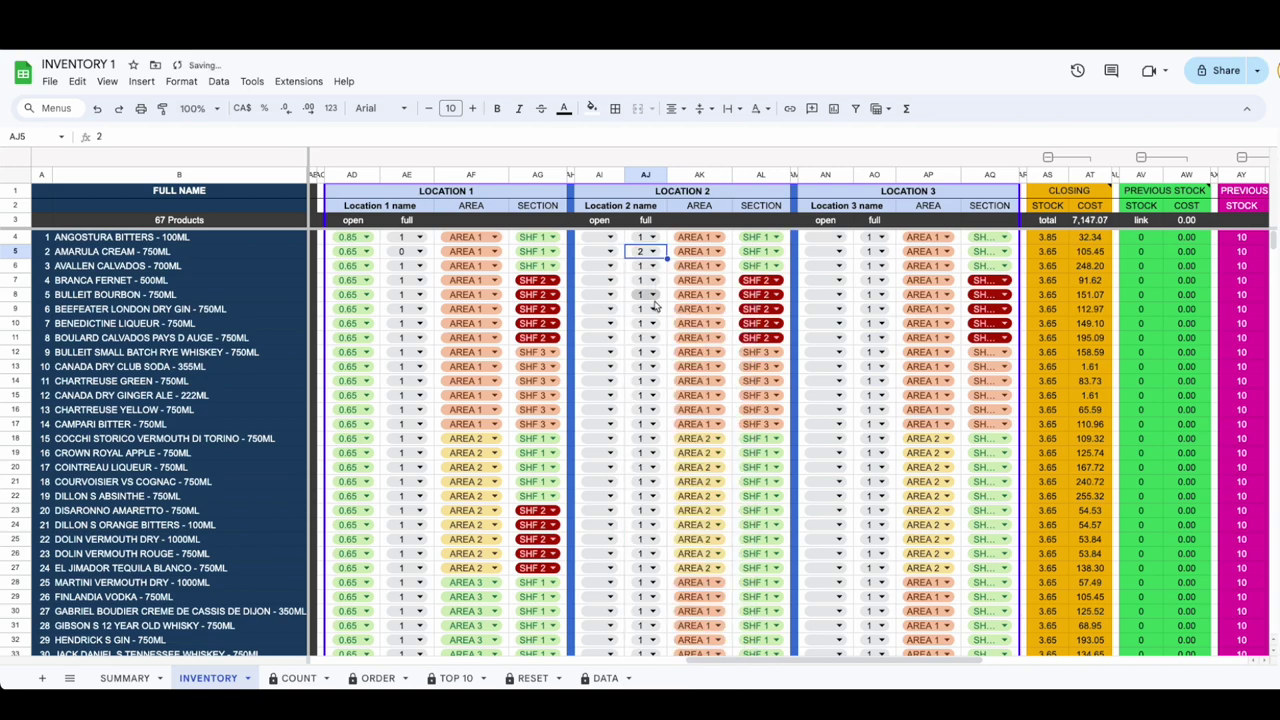
Step: Set the full bottle count of Bulleit Bourbon in Location 2 to 2
double_click(650, 294)
type("2")
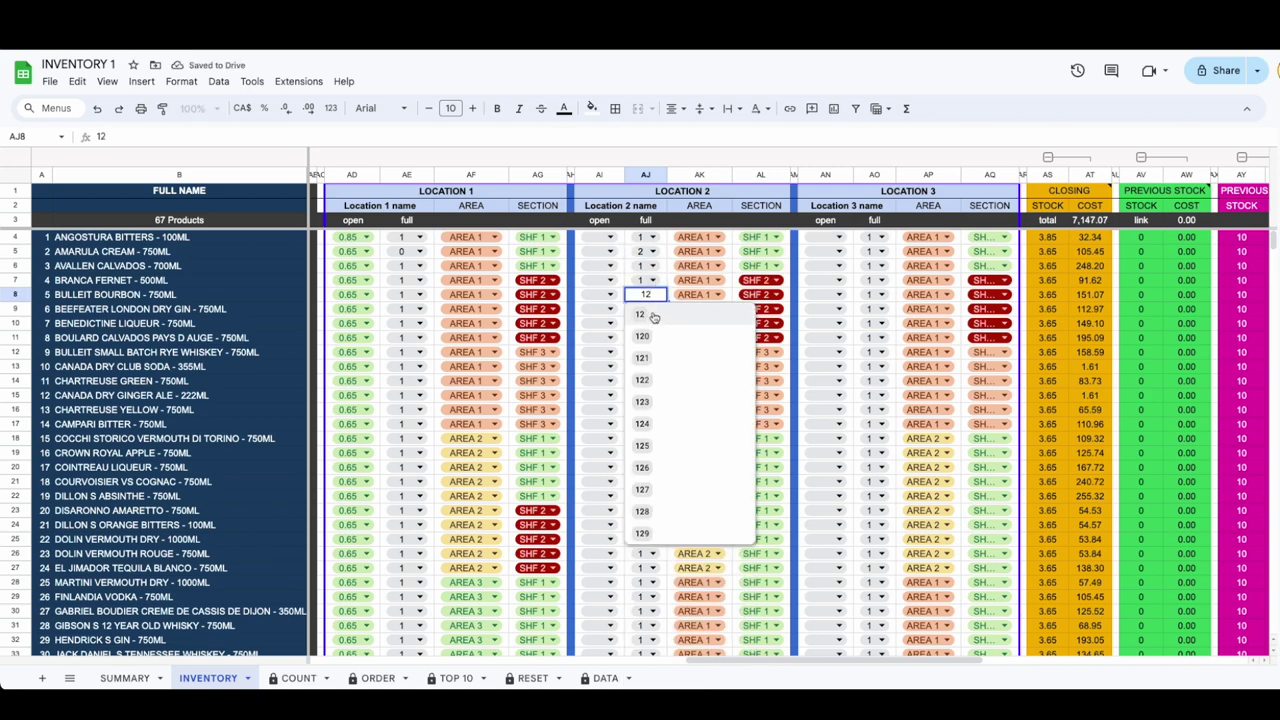
key("BackSpace")
key("BackSpace")
type("2")
left_click(654, 319)
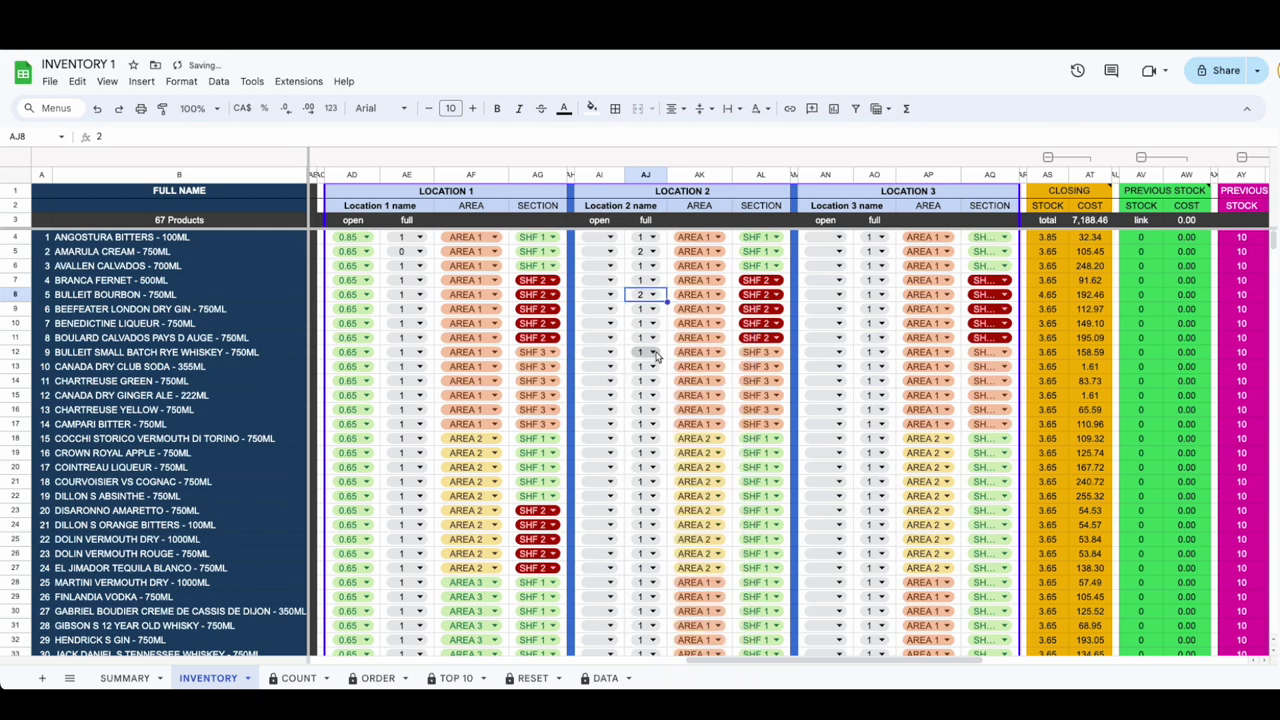
Step: Set the full bottle count of Bulleit Small Batch Rye Whiskey in Location 2 to 3
double_click(656, 353)
key("BackSpace")
type("3")
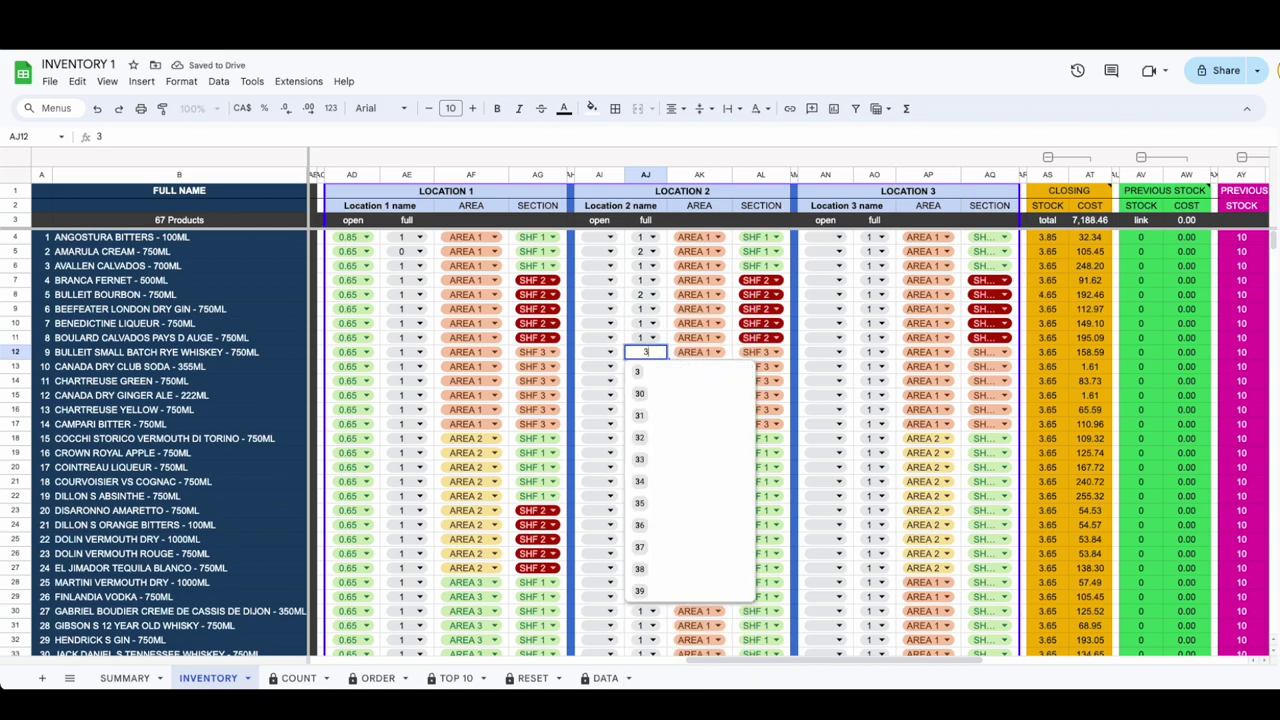
left_click(651, 375)
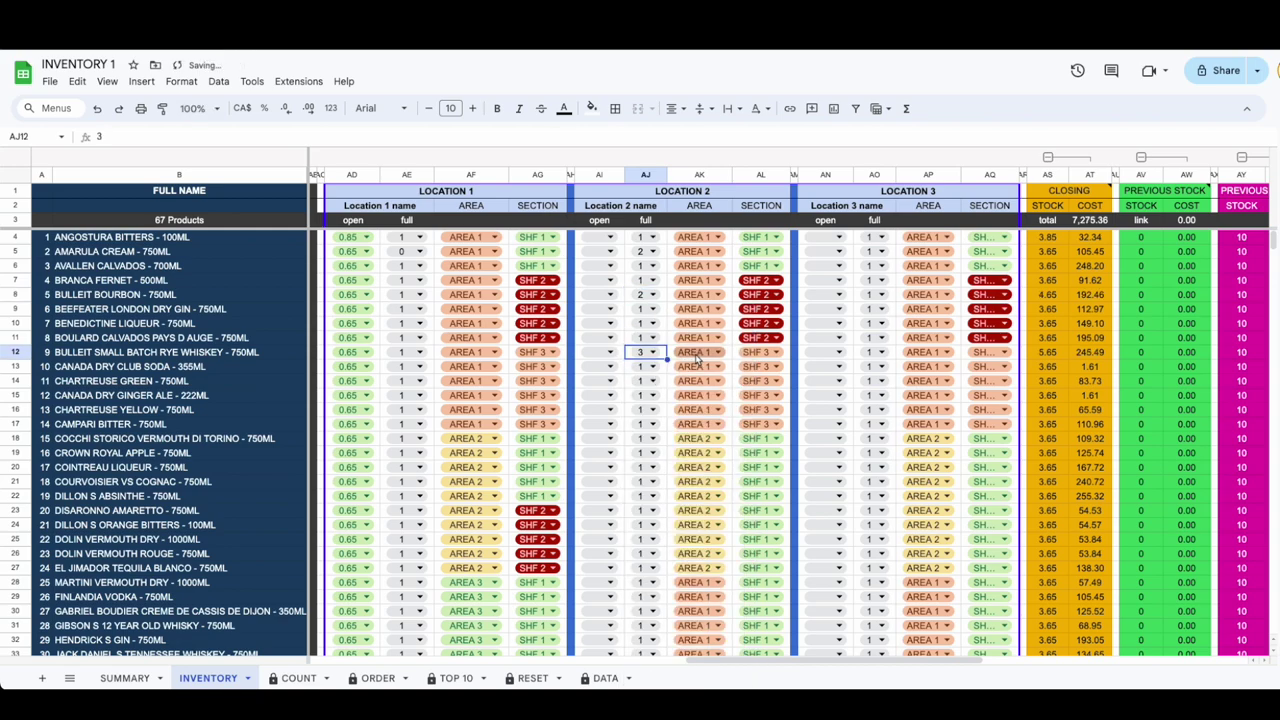
Step: Examine the closing stock, closing cost and previous stock formulas for Angostura Bitters
scroll(697, 358, "right", 1)
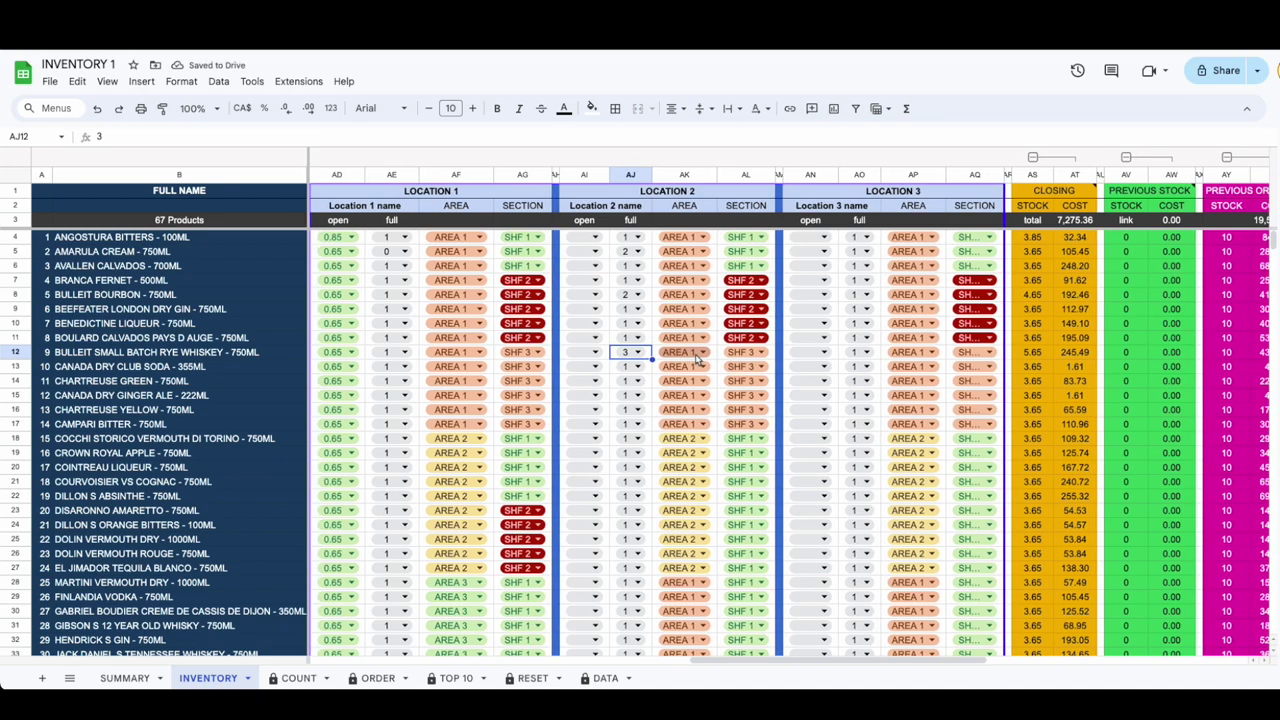
scroll(697, 358, "right", 2)
scroll(700, 368, "right", 2)
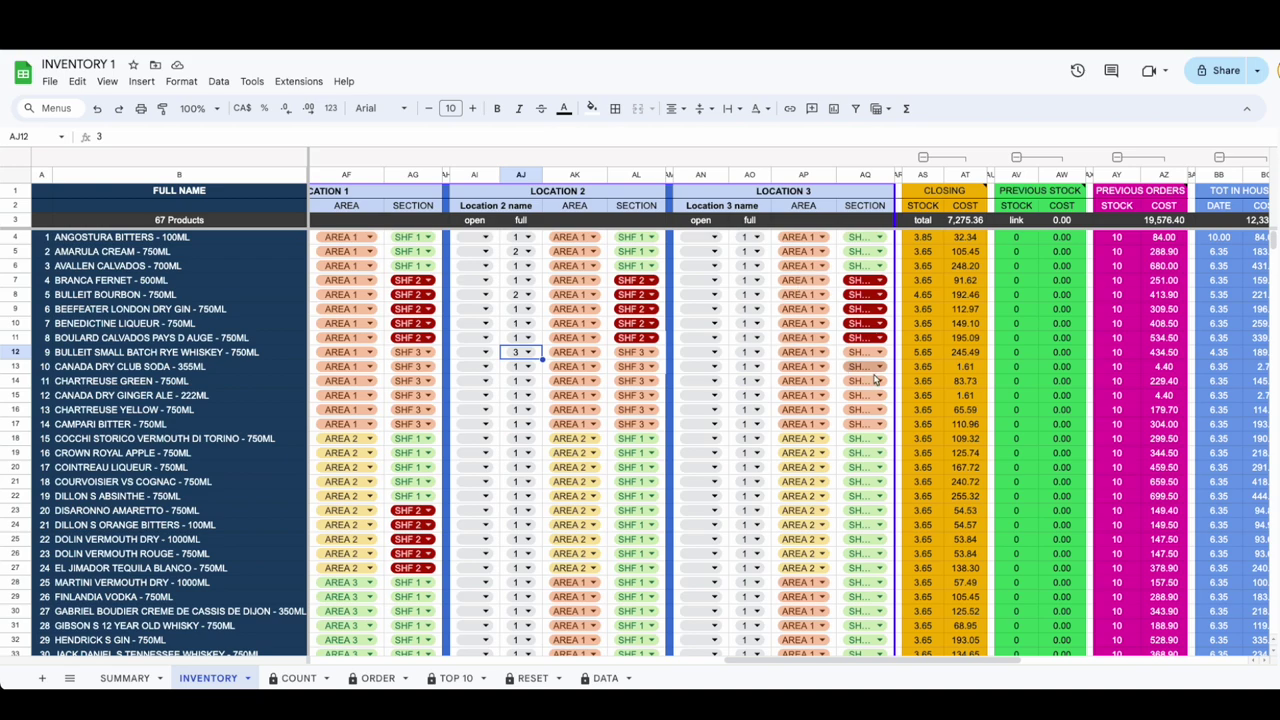
scroll(872, 377, "right", 3)
scroll(737, 323, "right", 3)
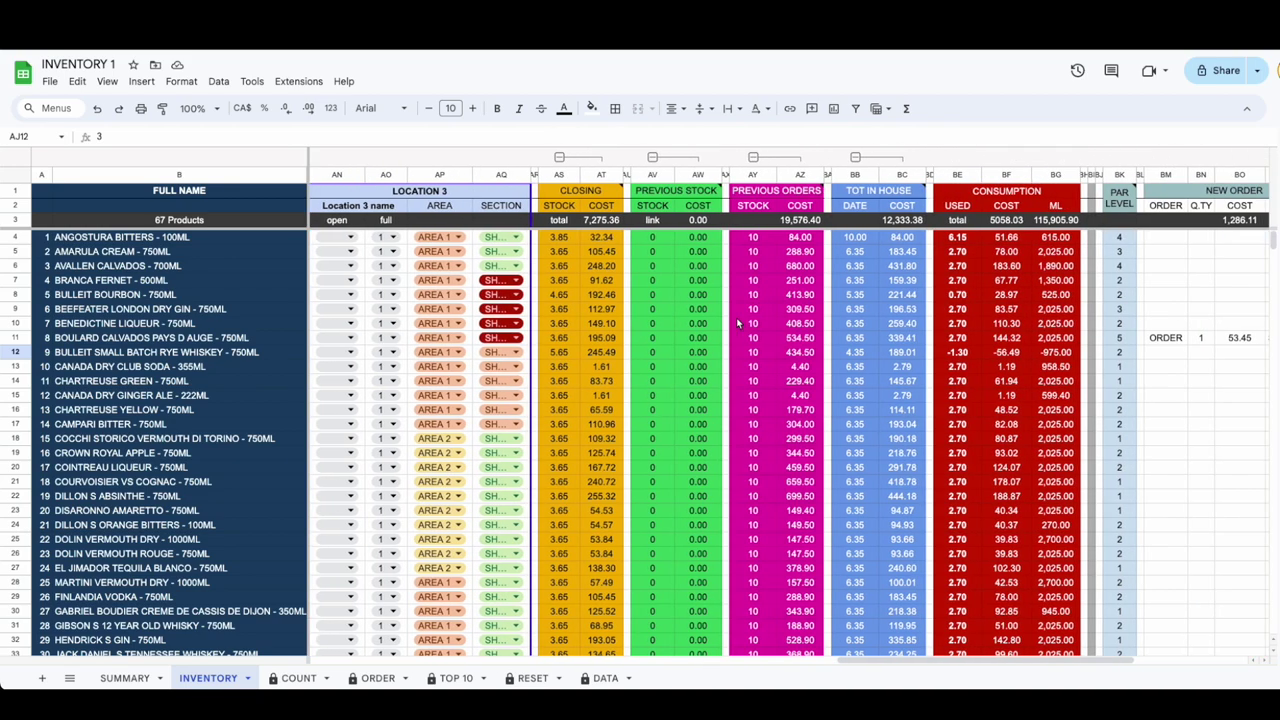
left_click(567, 207)
left_click(567, 240)
left_click(597, 243)
left_click(569, 245)
left_click(598, 244)
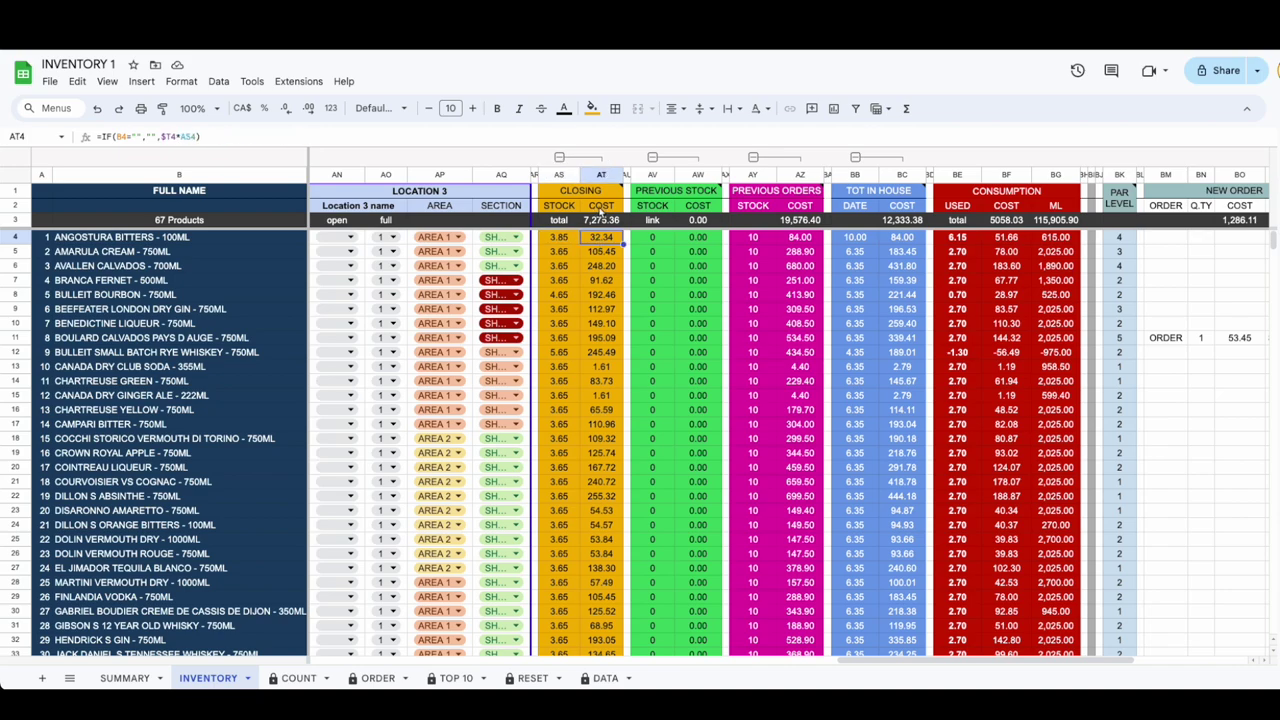
left_click(654, 244)
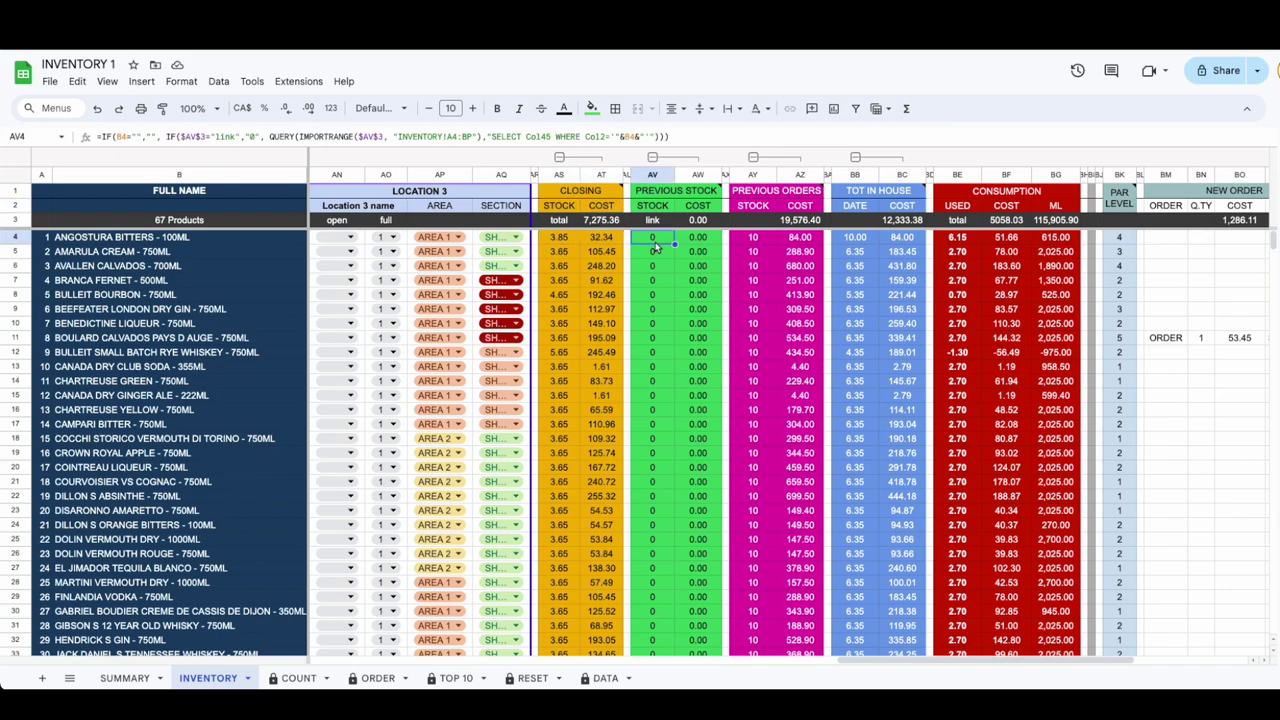
Step: Read the explanatory notes on the PREVIOUS ORDERS, PREVIOUS STOCK and CLOSING headers
scroll(656, 246, "right", 2)
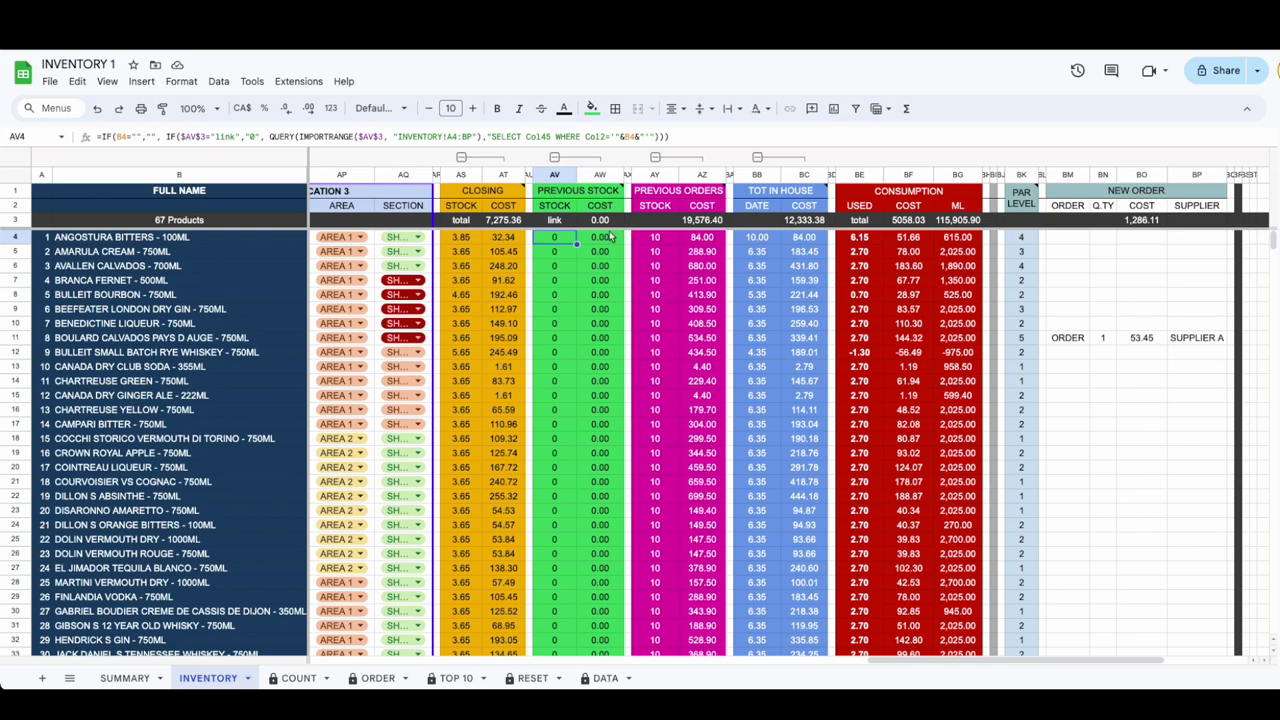
left_click(666, 192)
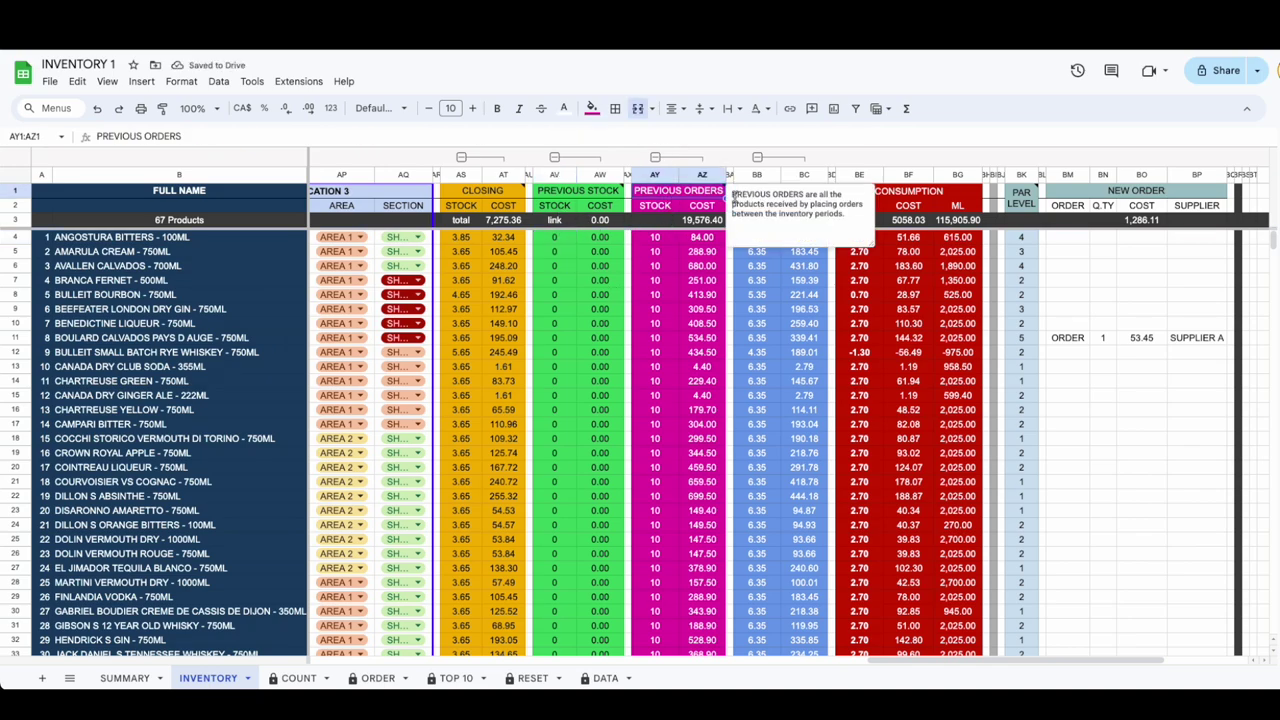
left_click_drag(733, 196, 848, 214)
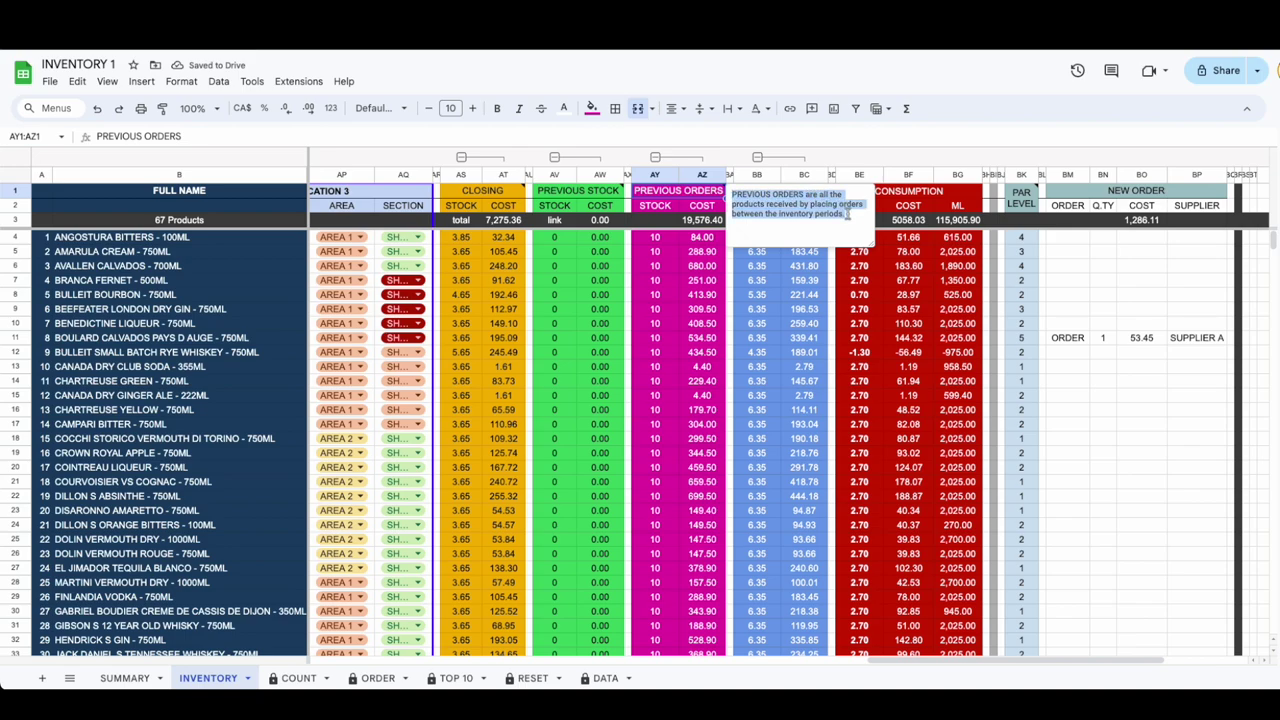
left_click(606, 195)
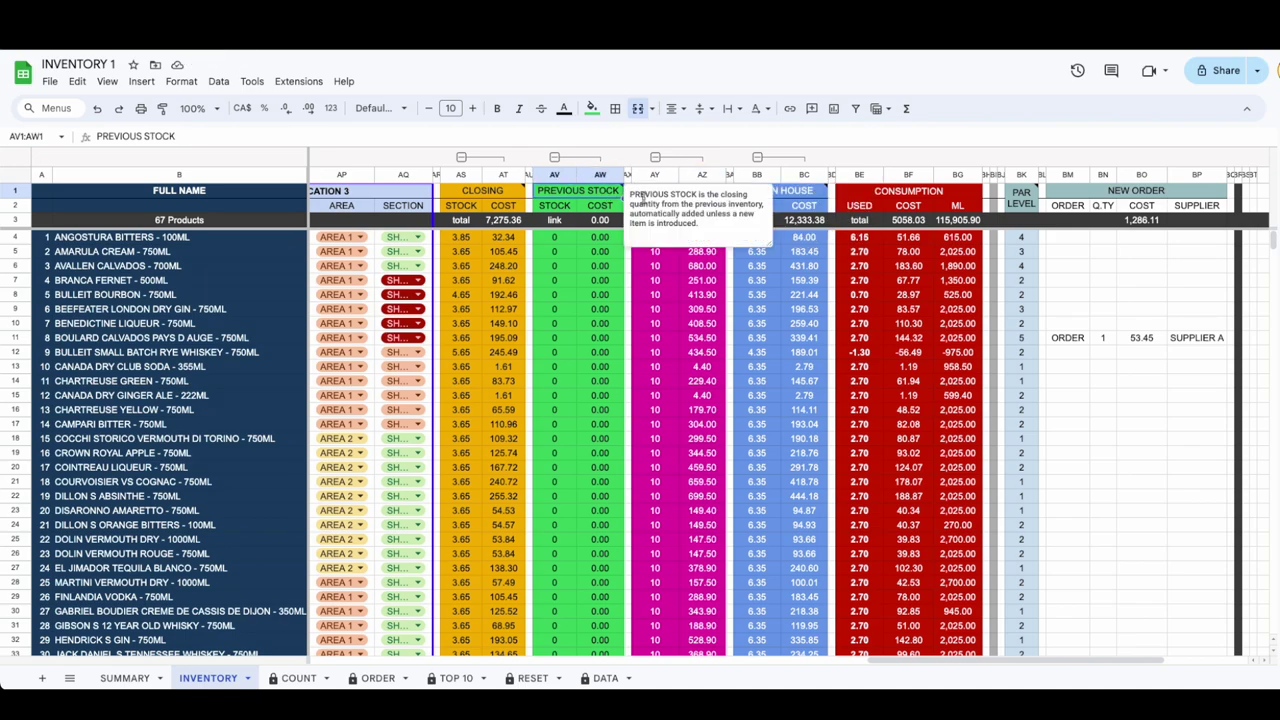
left_click_drag(630, 194, 717, 231)
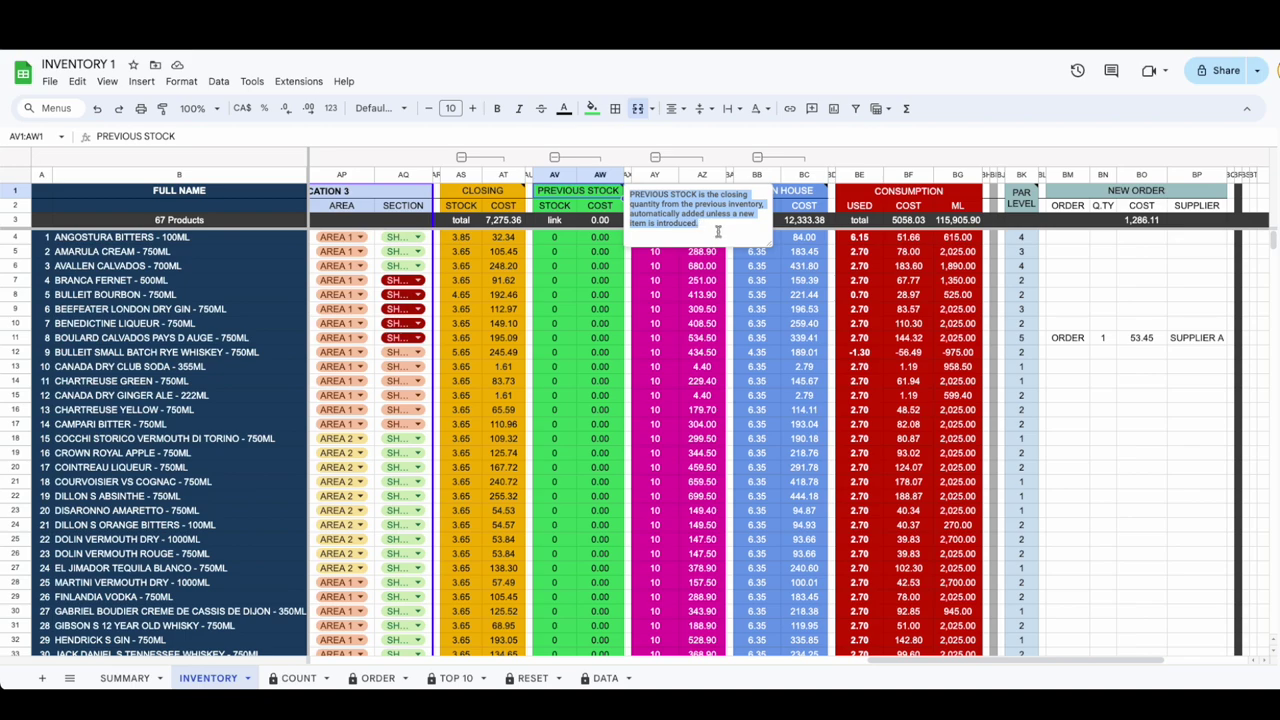
left_click(512, 196)
left_click_drag(532, 194, 601, 224)
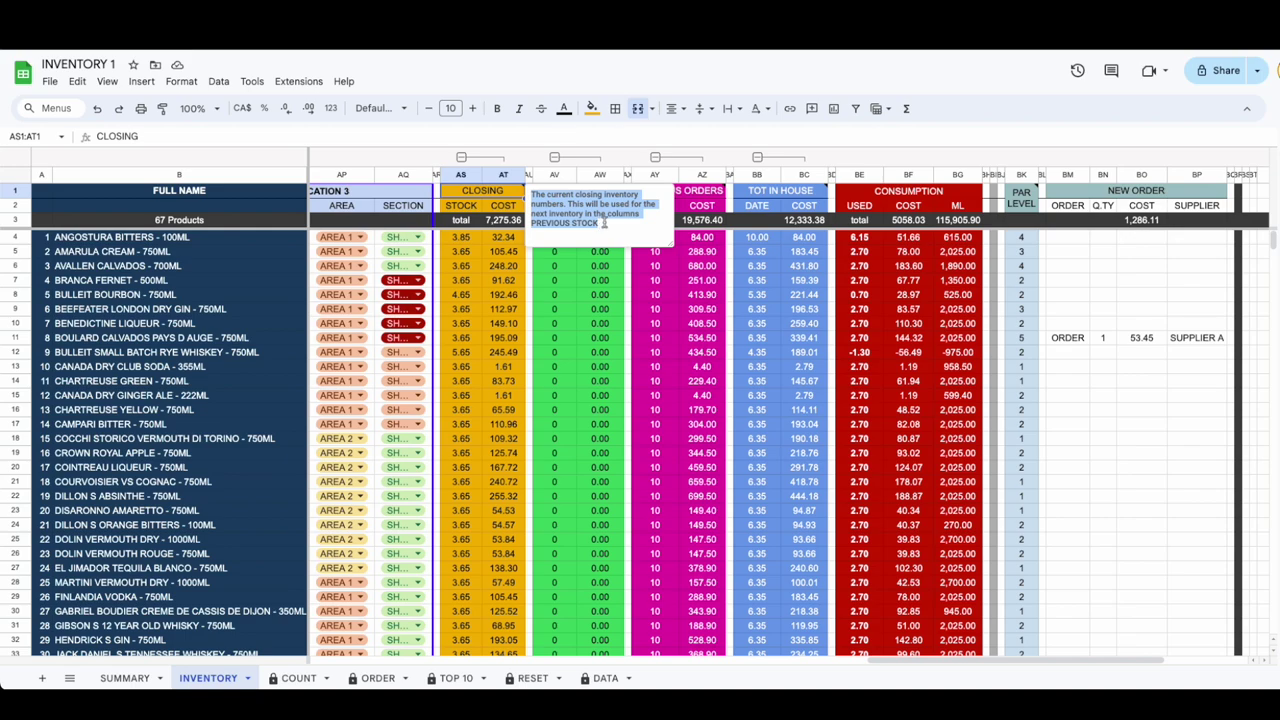
Step: Check the previous orders cost formula of Angostura Bitters, and review the TOT IN HOUSE header note and cost formula
left_click(706, 238)
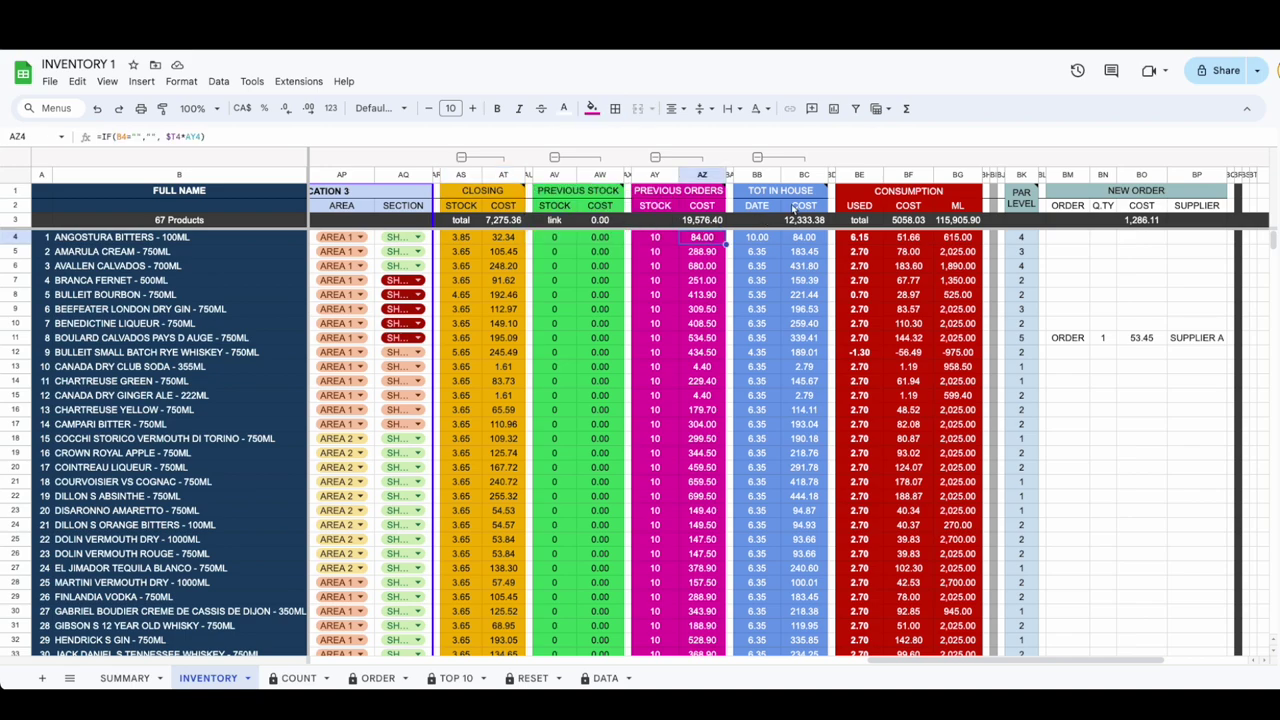
left_click(797, 192)
left_click_drag(834, 194, 872, 222)
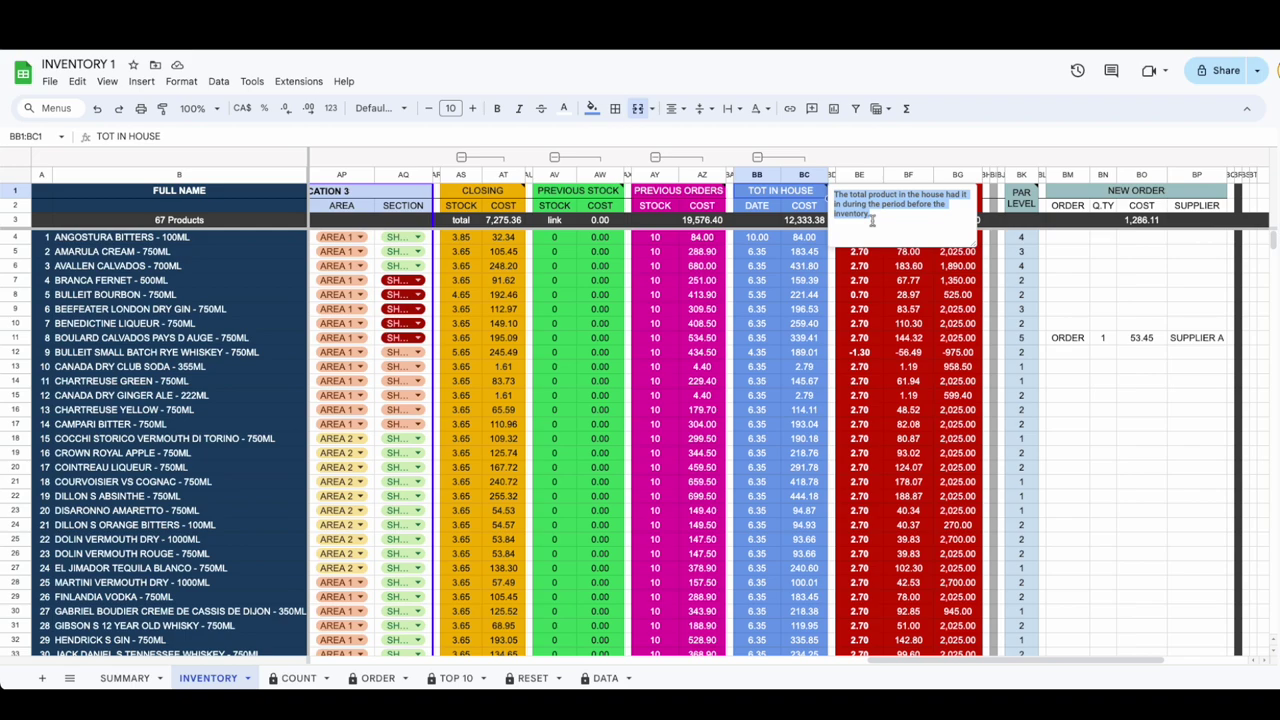
left_click(797, 238)
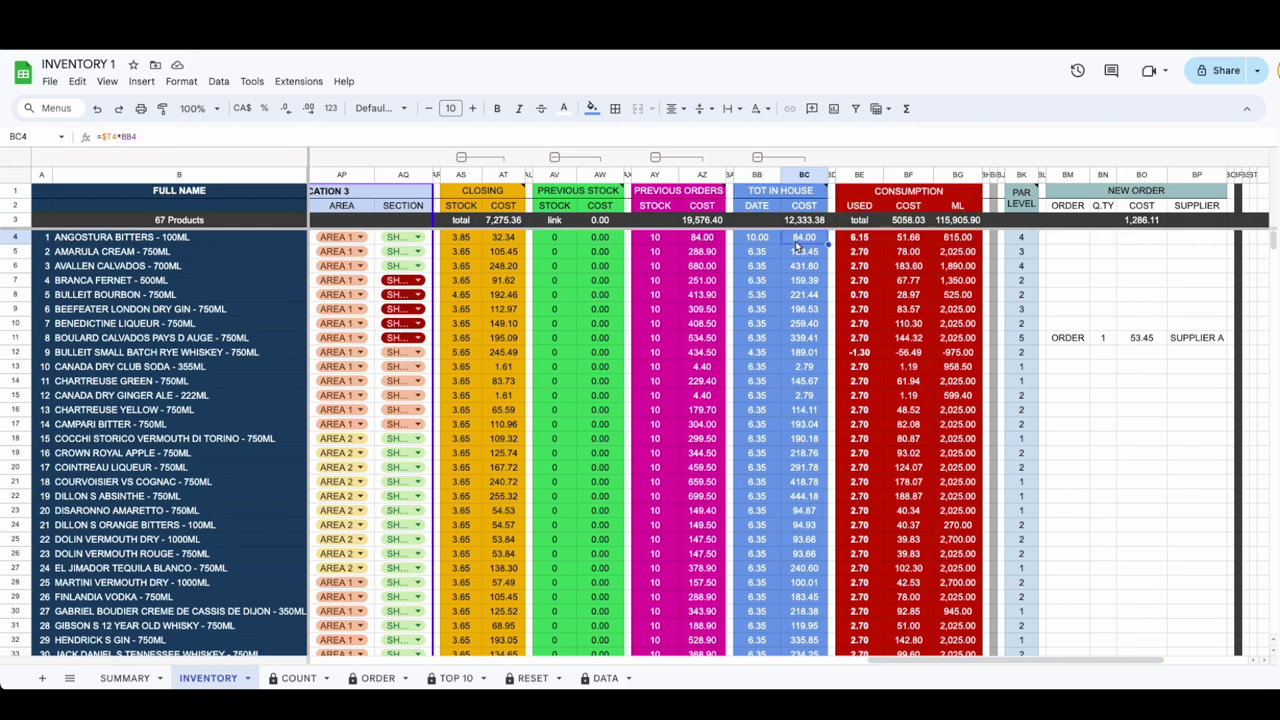
Step: Examine the used, cost and ML formulas in the CONSUMPTION section for Angostura Bitters
scroll(800, 240, "right", 3)
left_click(805, 197)
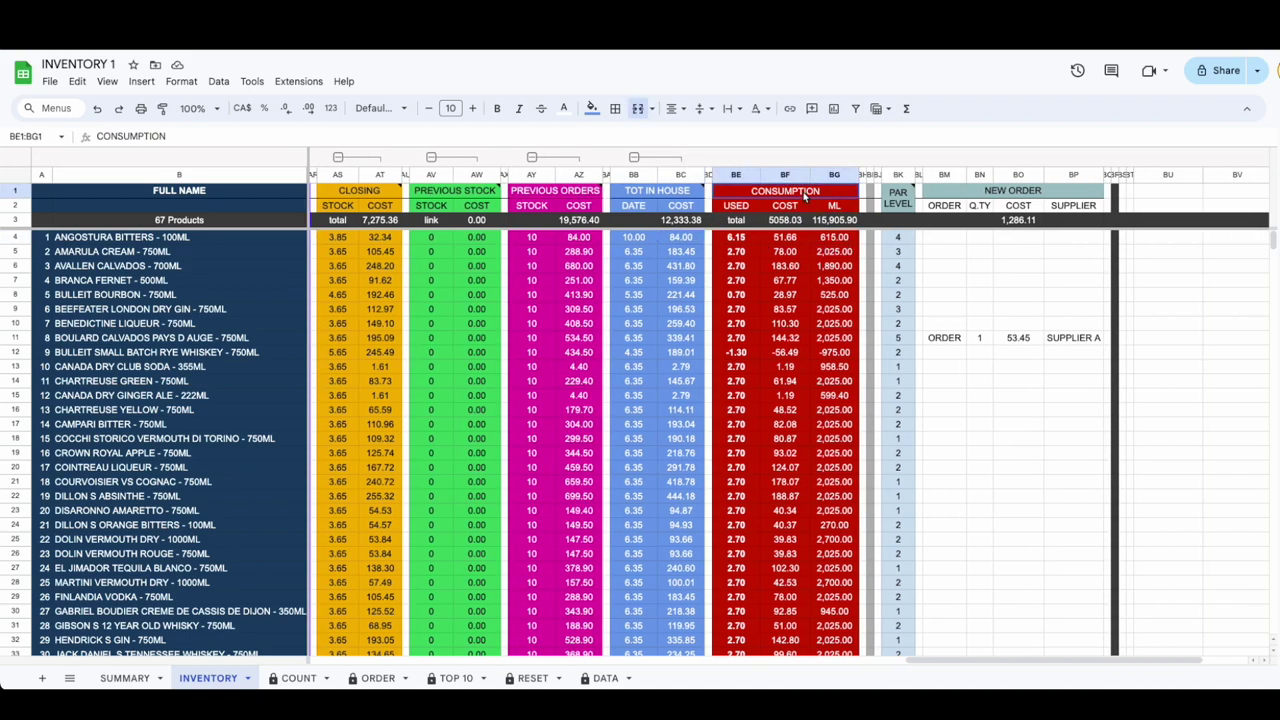
left_click(744, 242)
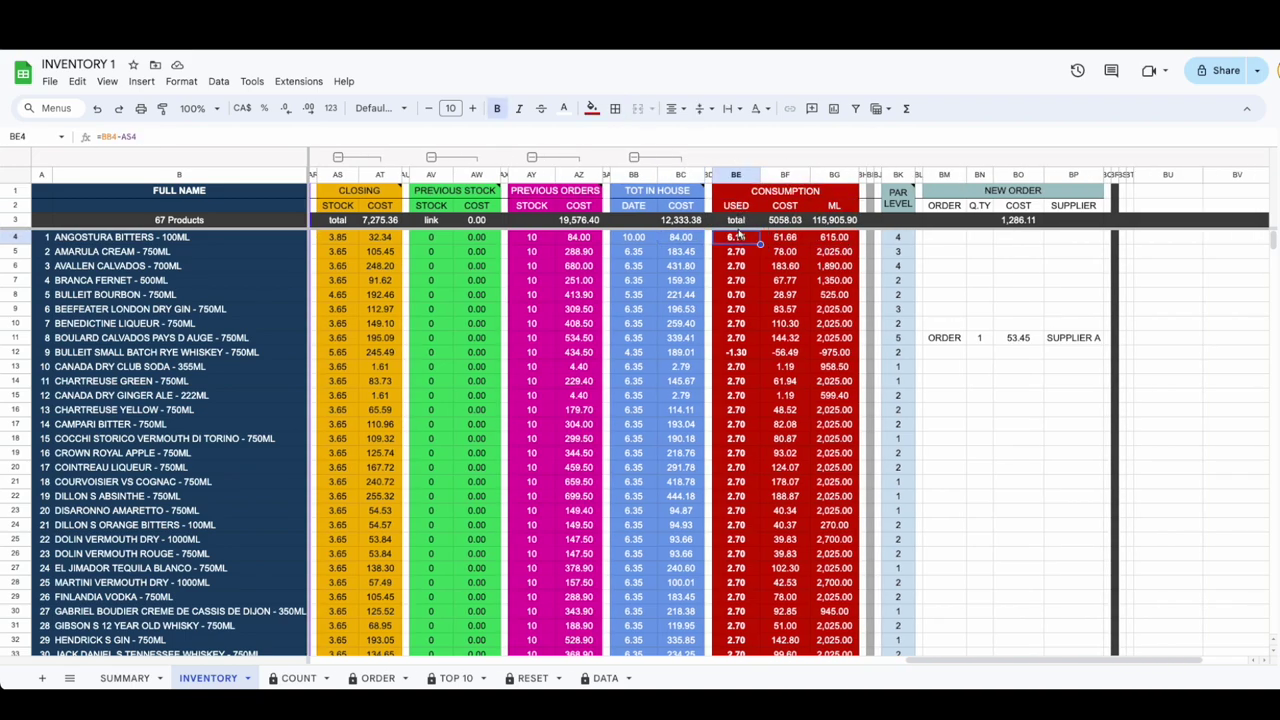
left_click(795, 240)
left_click(836, 238)
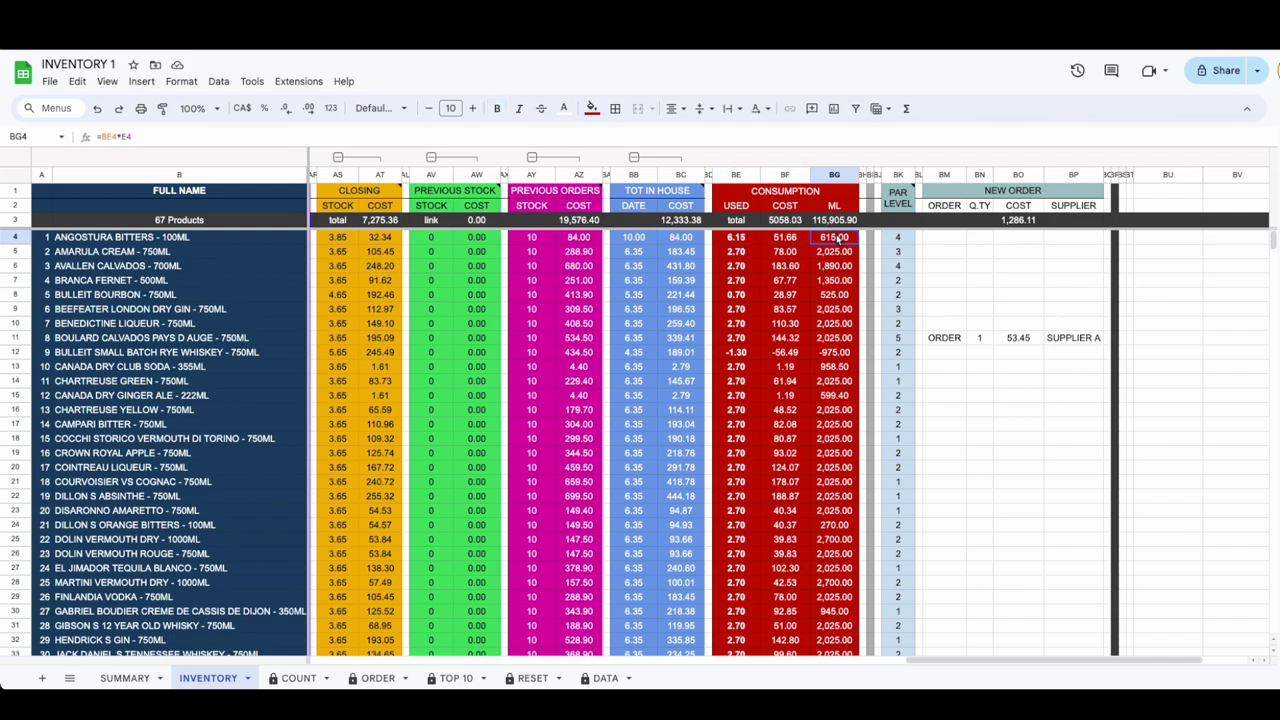
Step: Check the par level and consumption of Boulard Calvados Pays d'Auge against its new order status and quantity
left_click(893, 240)
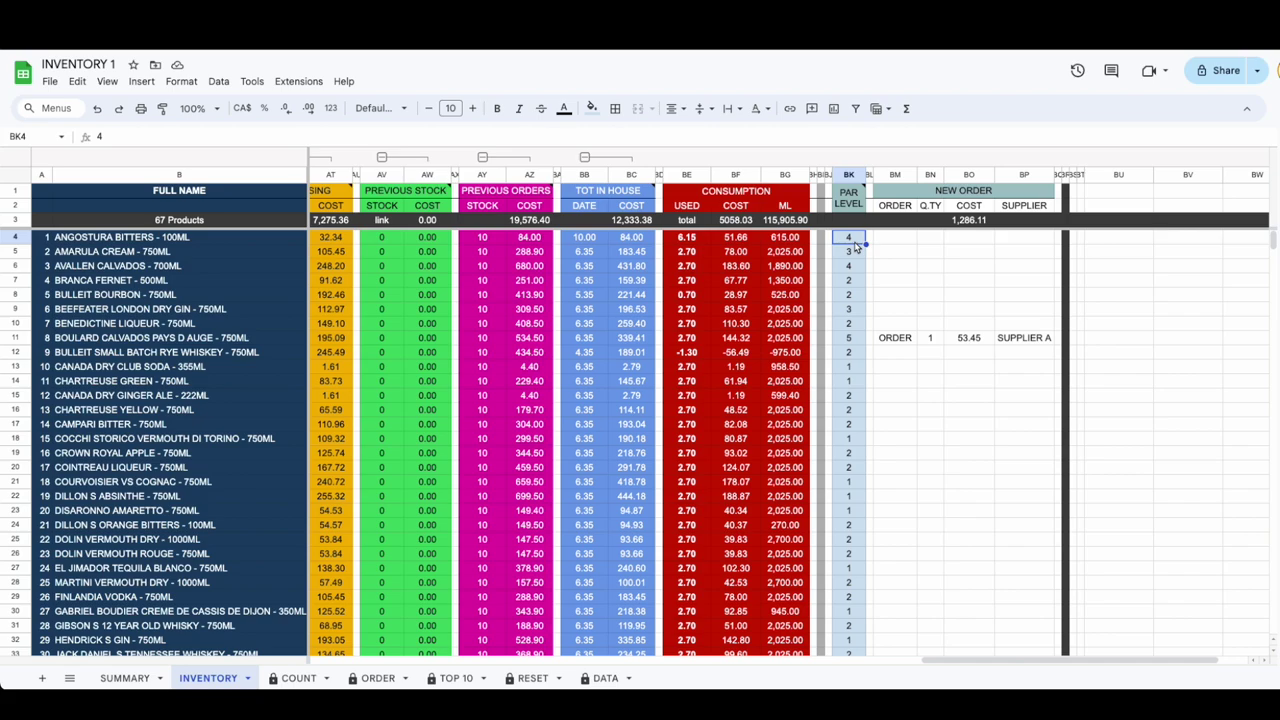
left_click(858, 338)
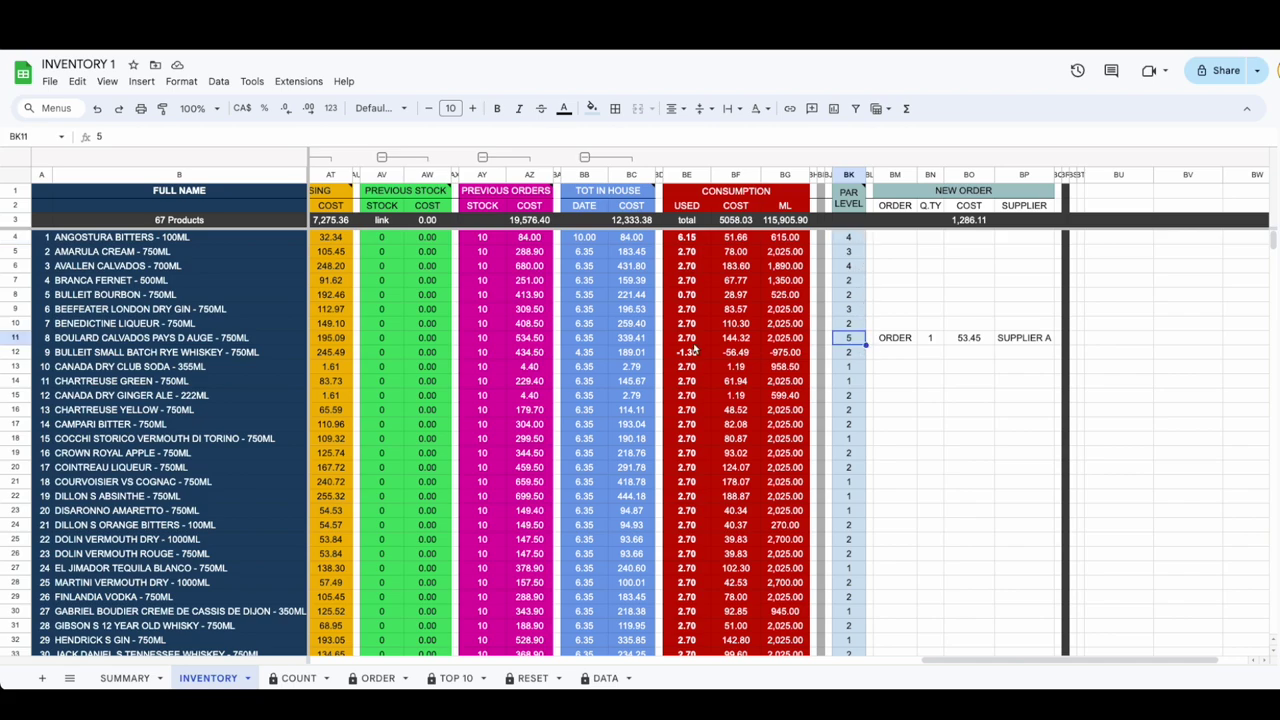
left_click(690, 340)
left_click(895, 338)
left_click(937, 339)
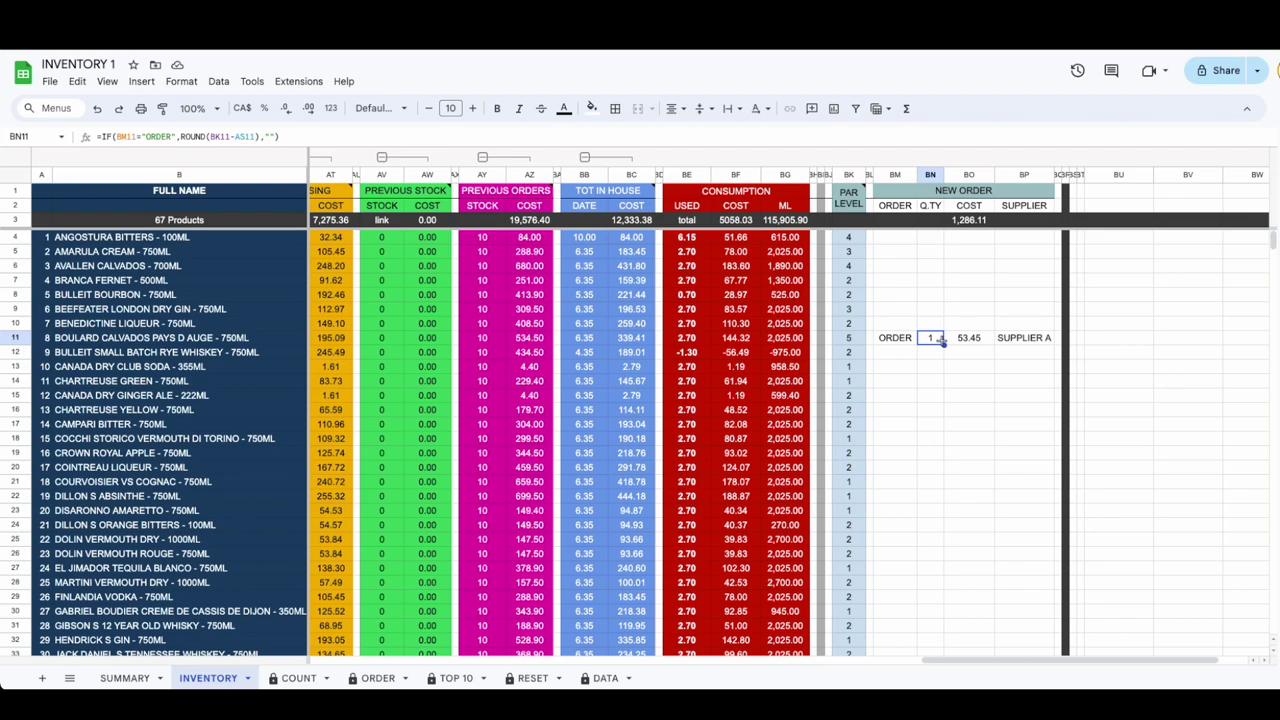
Step: Inspect the ORDER formula of Boulard Calvados and the par level and closing stock cells it references
left_click(855, 343)
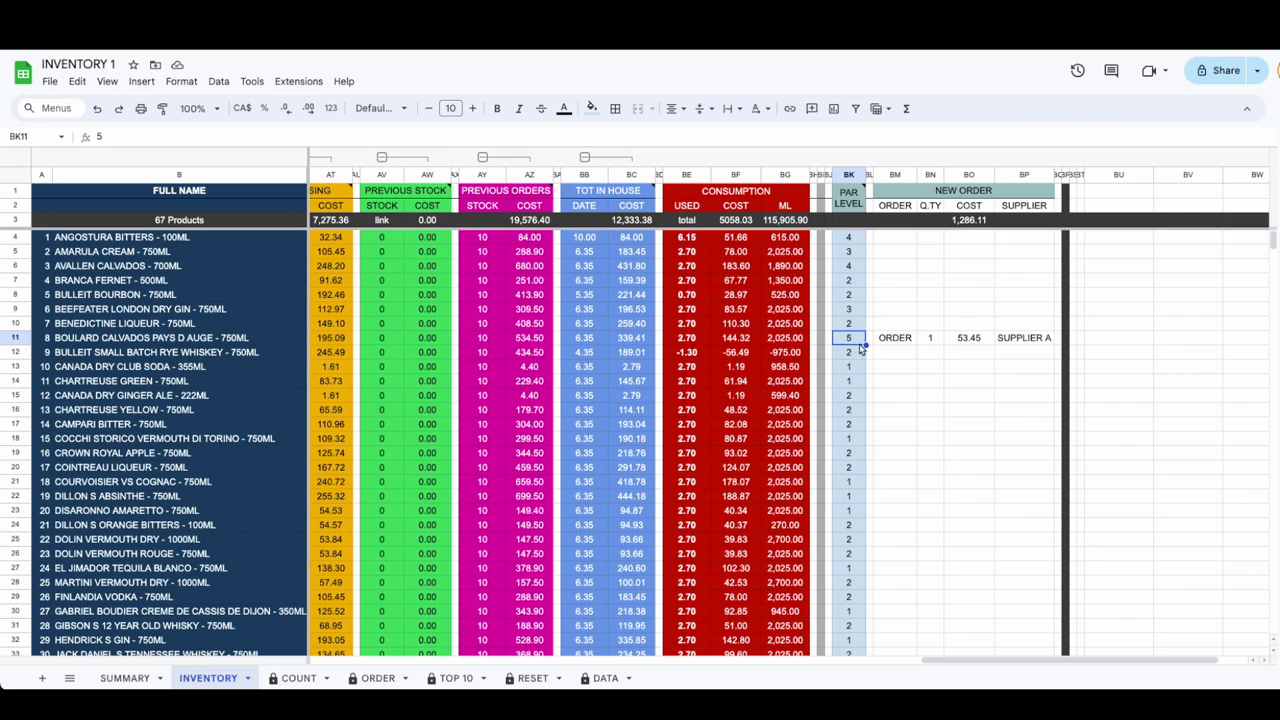
key("Return")
key("Return")
left_click(895, 337)
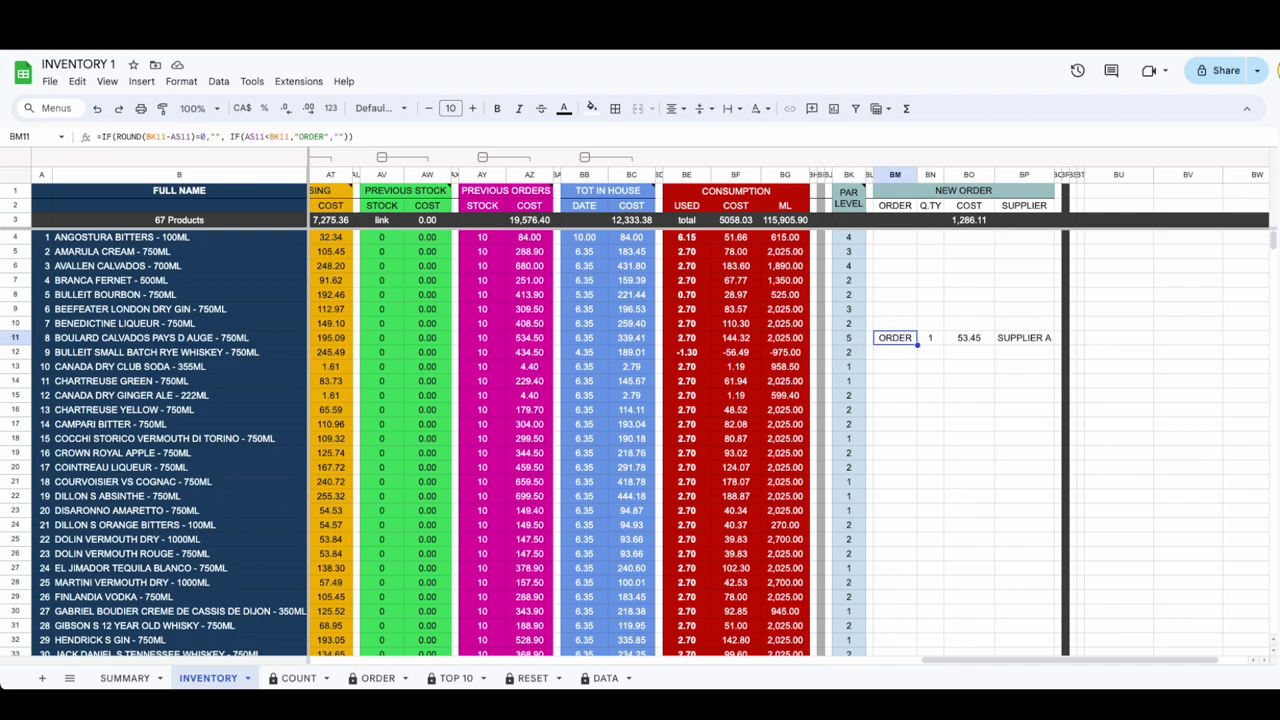
key("Return")
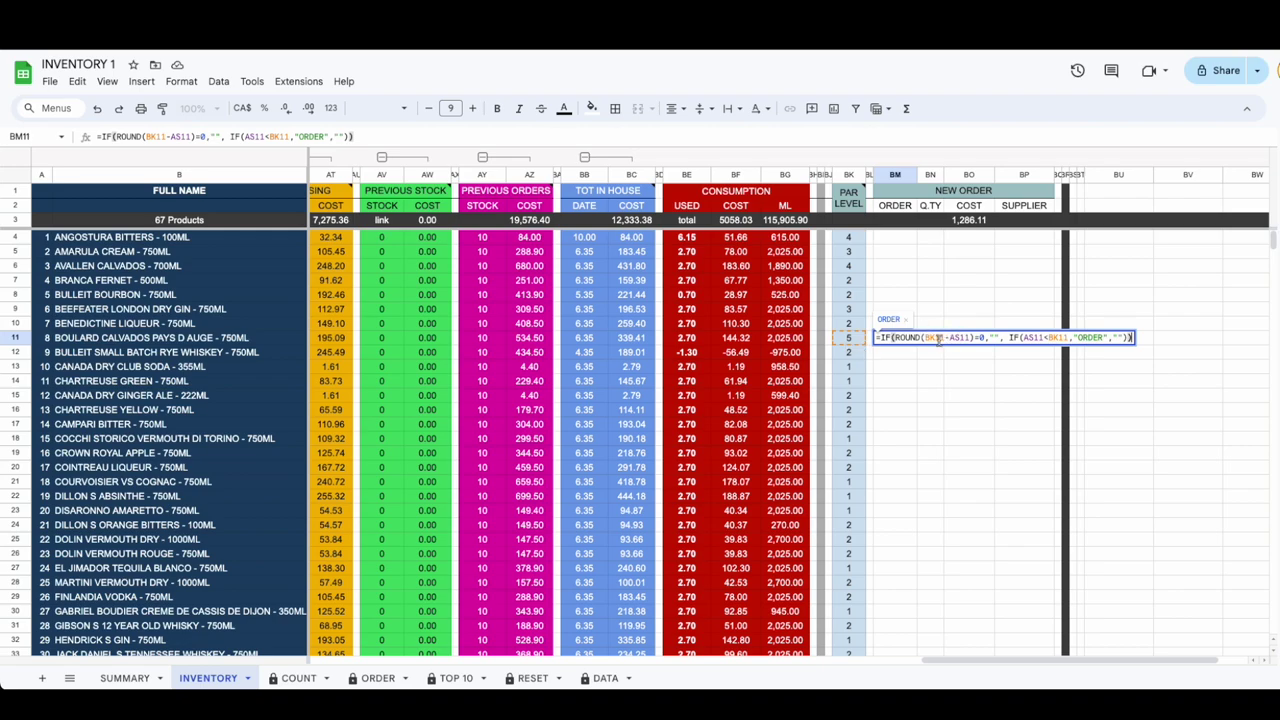
scroll(820, 360, "left", 1)
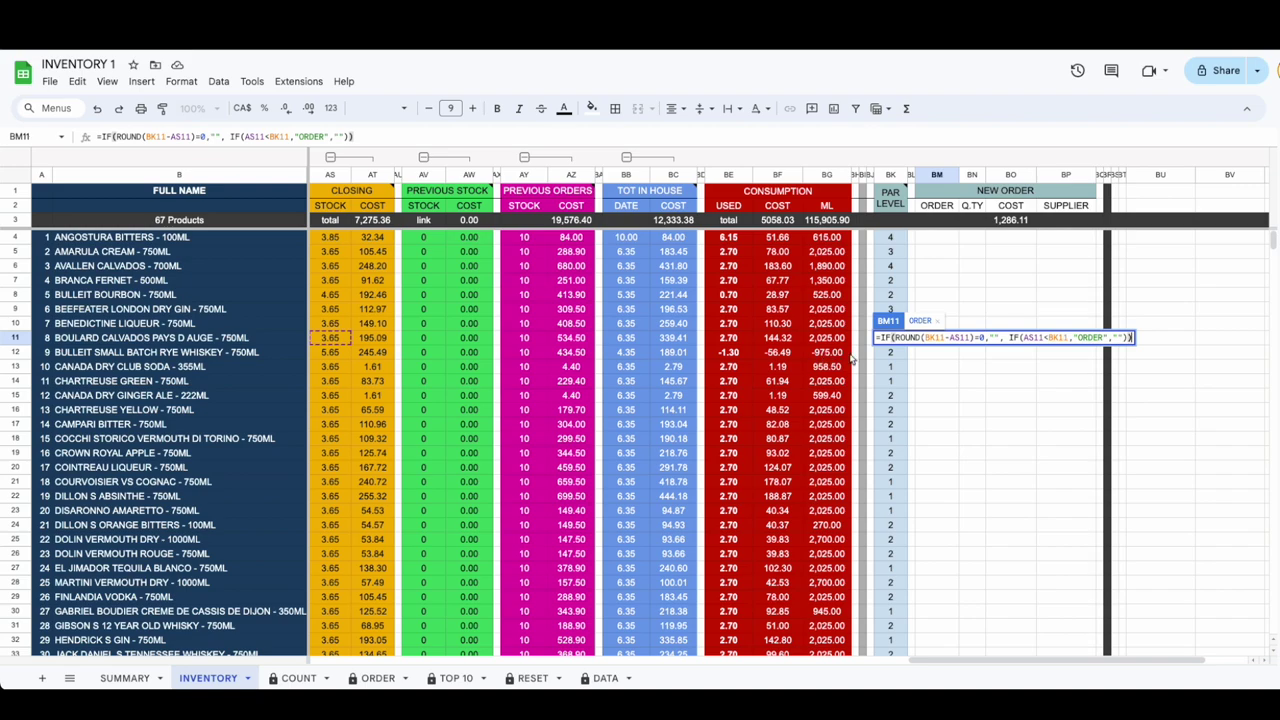
left_click(341, 342)
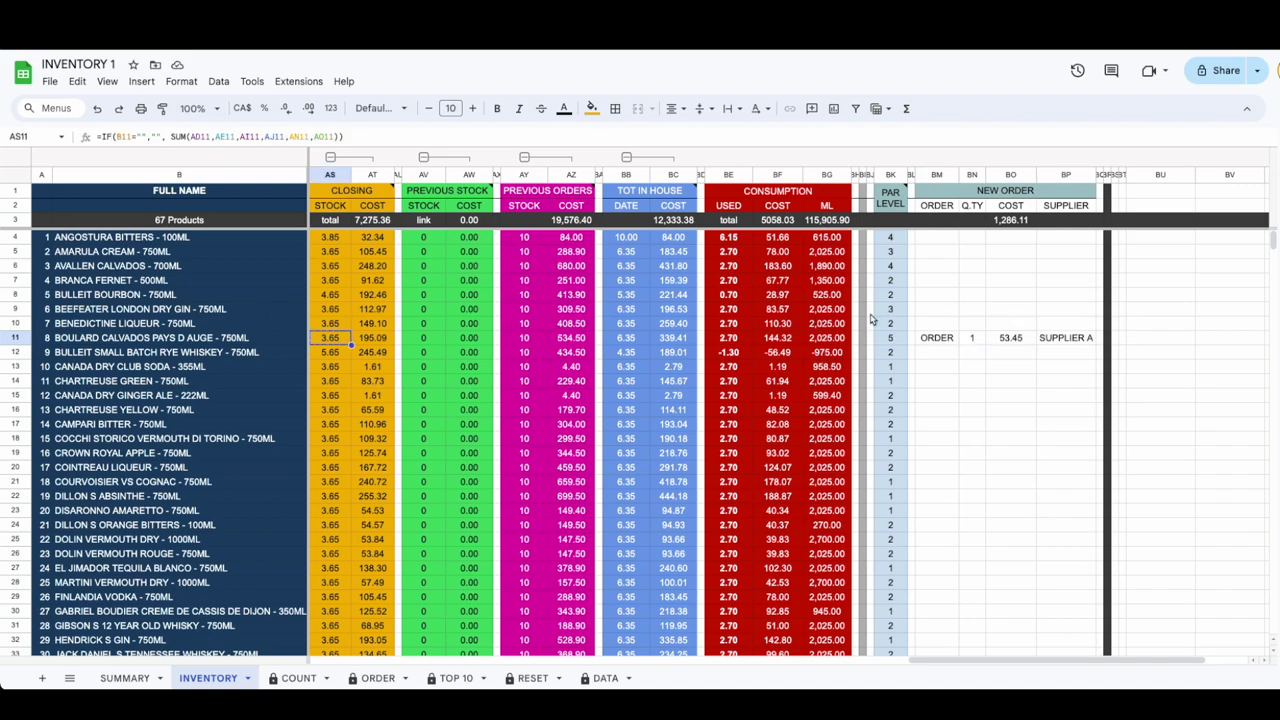
Step: Compare the par level and closing stock of Boulard Calvados, and review its order, quantity, cost and supplier formulas
left_click(890, 338)
left_click(338, 344)
left_click(954, 345)
left_click(978, 344)
left_click(1028, 342)
left_click(1078, 342)
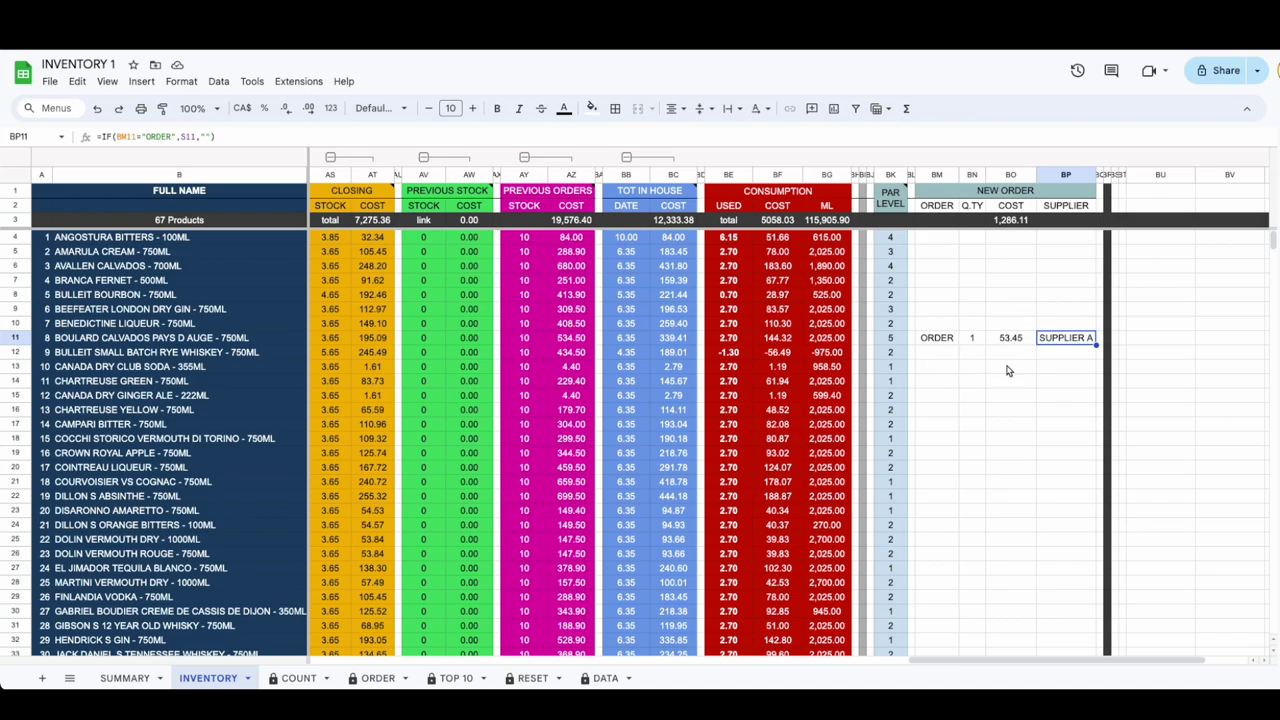
Step: Look through the new orders further down the product list, checking the order status and quantity of Remy Martin VSOP Cognac
scroll(937, 309, "down", 7)
scroll(937, 309, "right", 2)
left_click(759, 457)
left_click(836, 455)
scroll(863, 514, "down", 5)
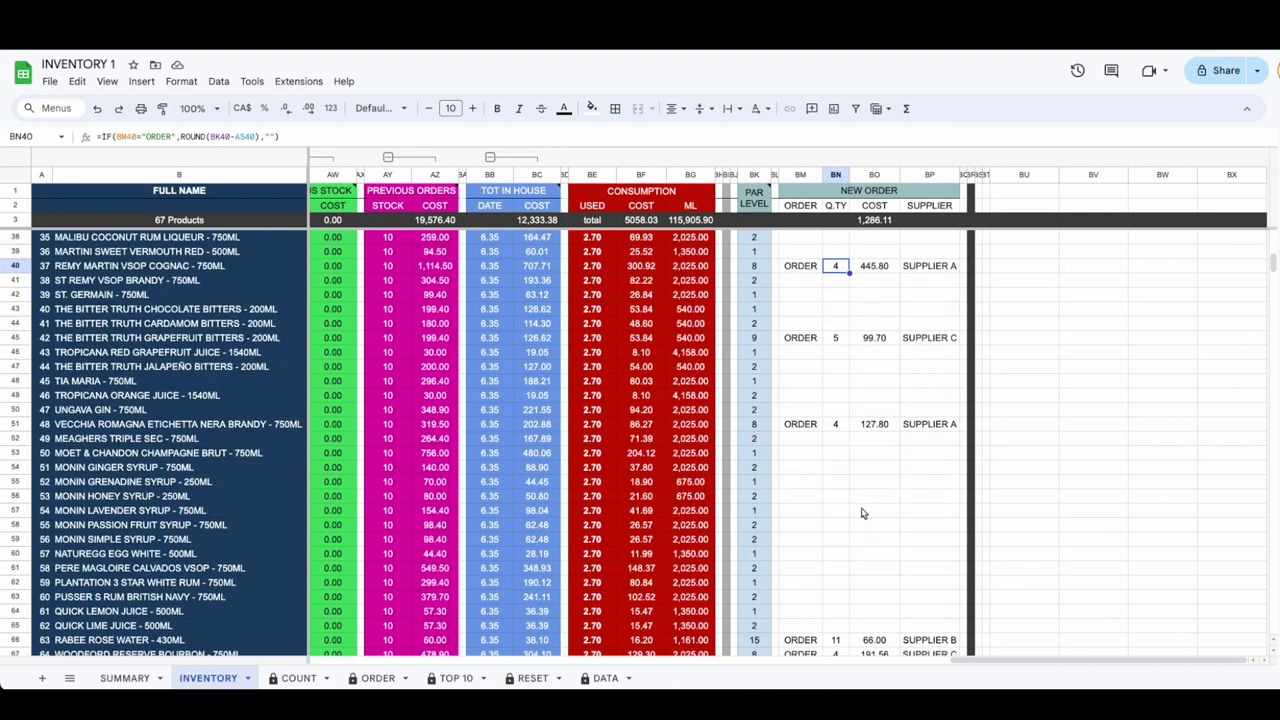
Step: Look through the COUNT sheet, examining the closing stock and cost of the products sorted by name
left_click(292, 678)
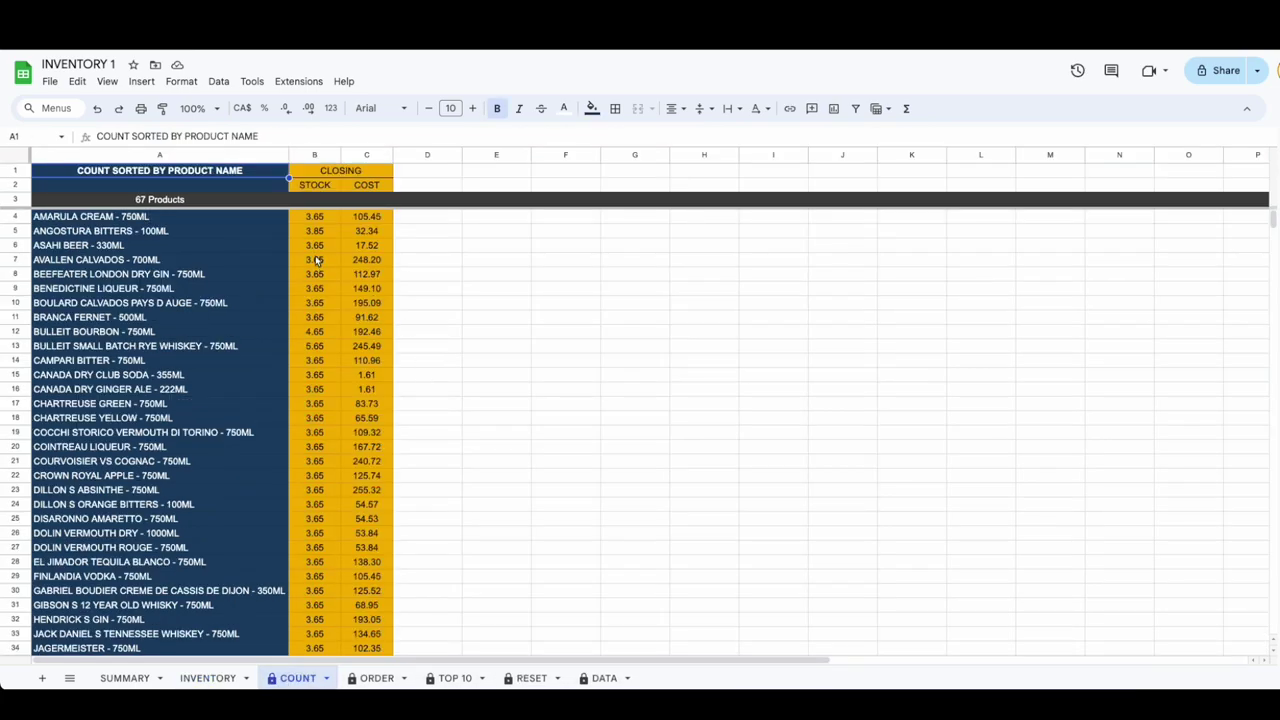
scroll(320, 403, "down", 3)
scroll(320, 403, "down", 10)
scroll(320, 403, "down", 3)
scroll(320, 403, "up", 15)
left_click(317, 205)
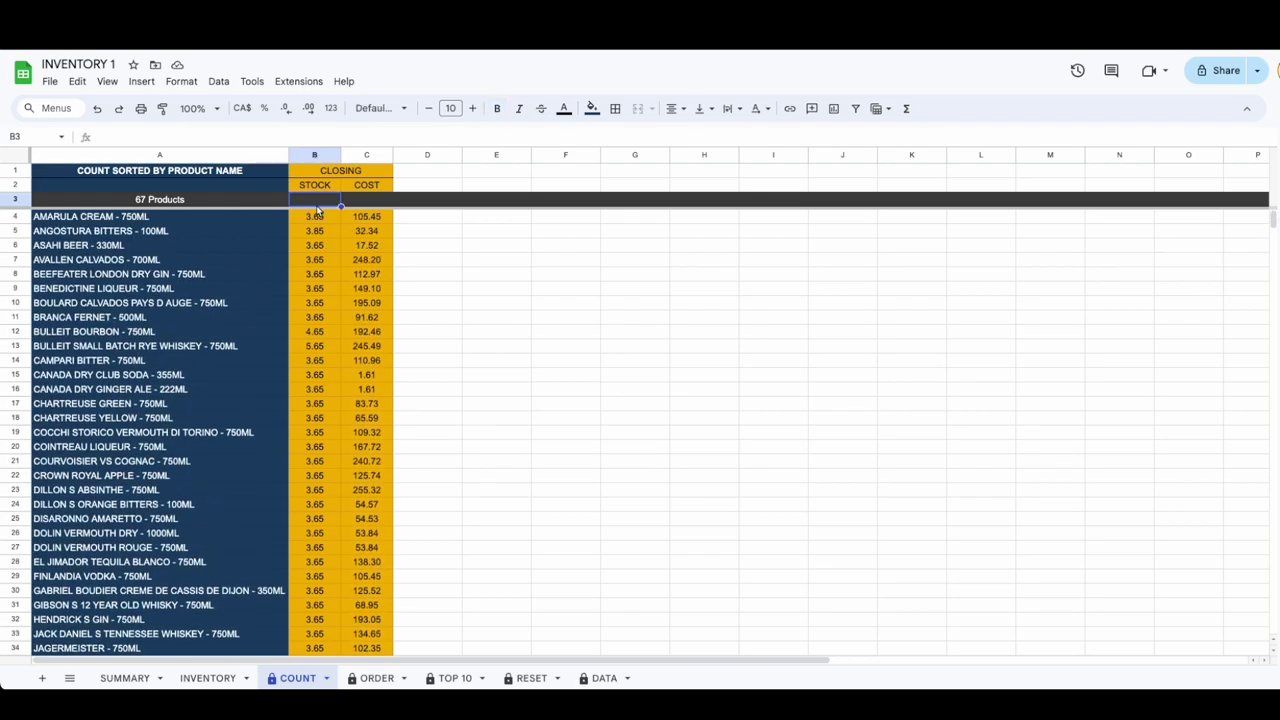
key("Down")
key("Down")
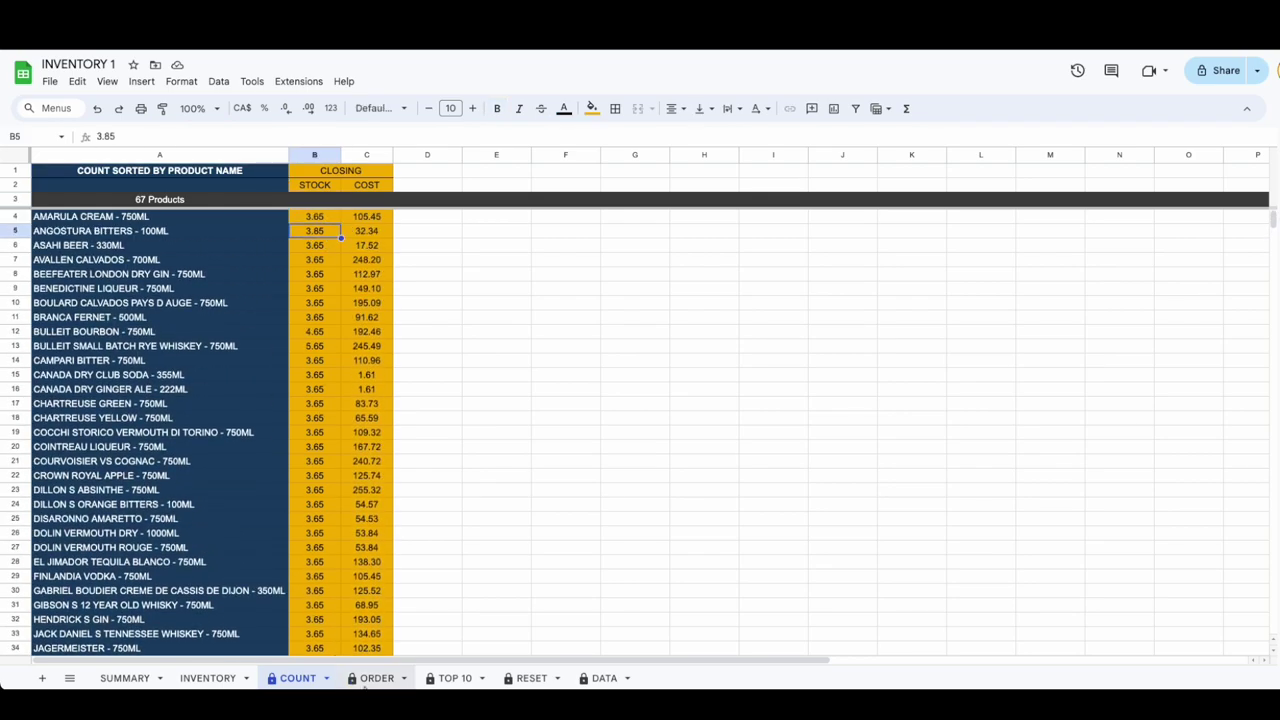
Step: Review the ORDER sheet's list of products to order, checking the product query, quantity, cost and supplier columns
left_click(376, 678)
left_click(220, 220)
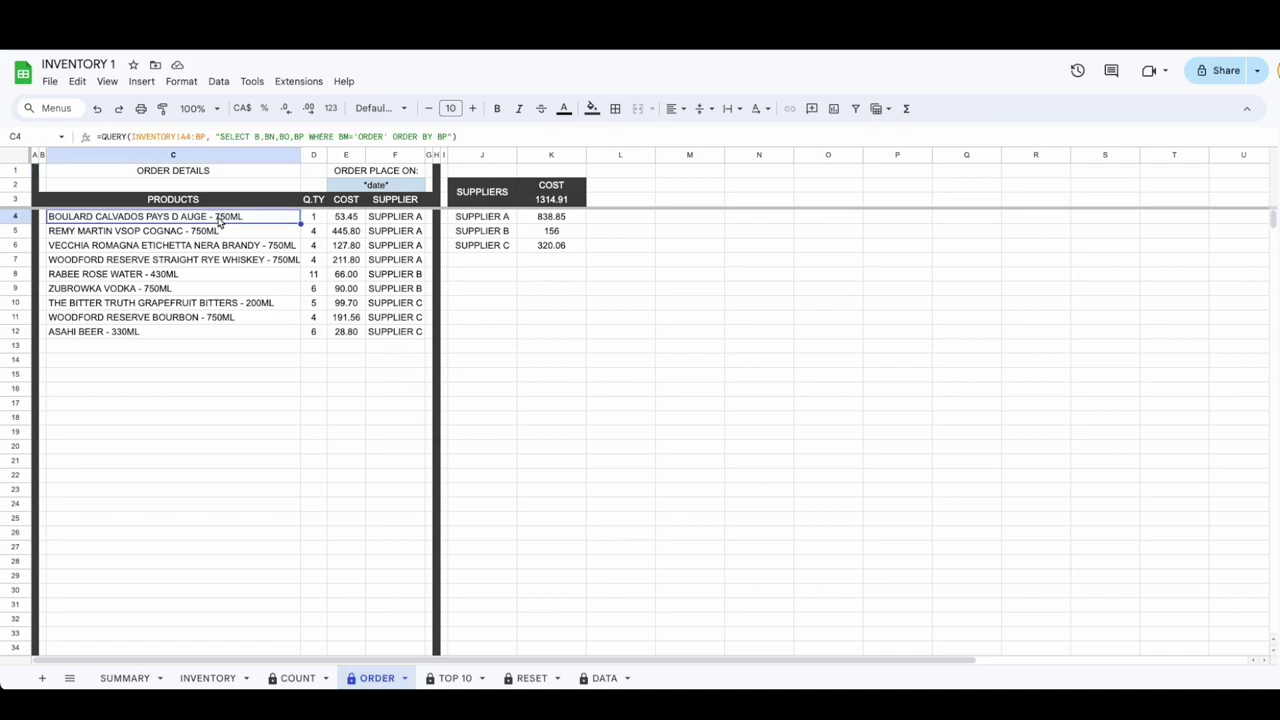
left_click(324, 203)
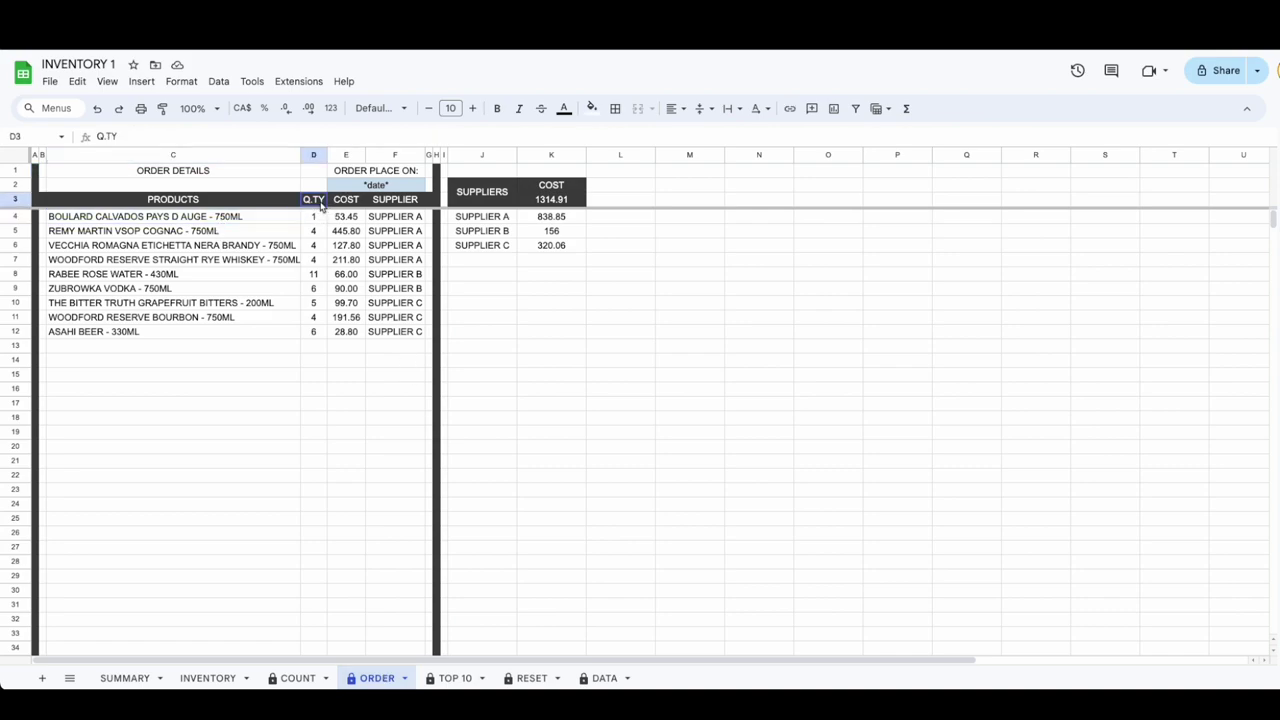
left_click(346, 217)
key("Right")
key("Down")
key("Down")
key("Down")
key("Down")
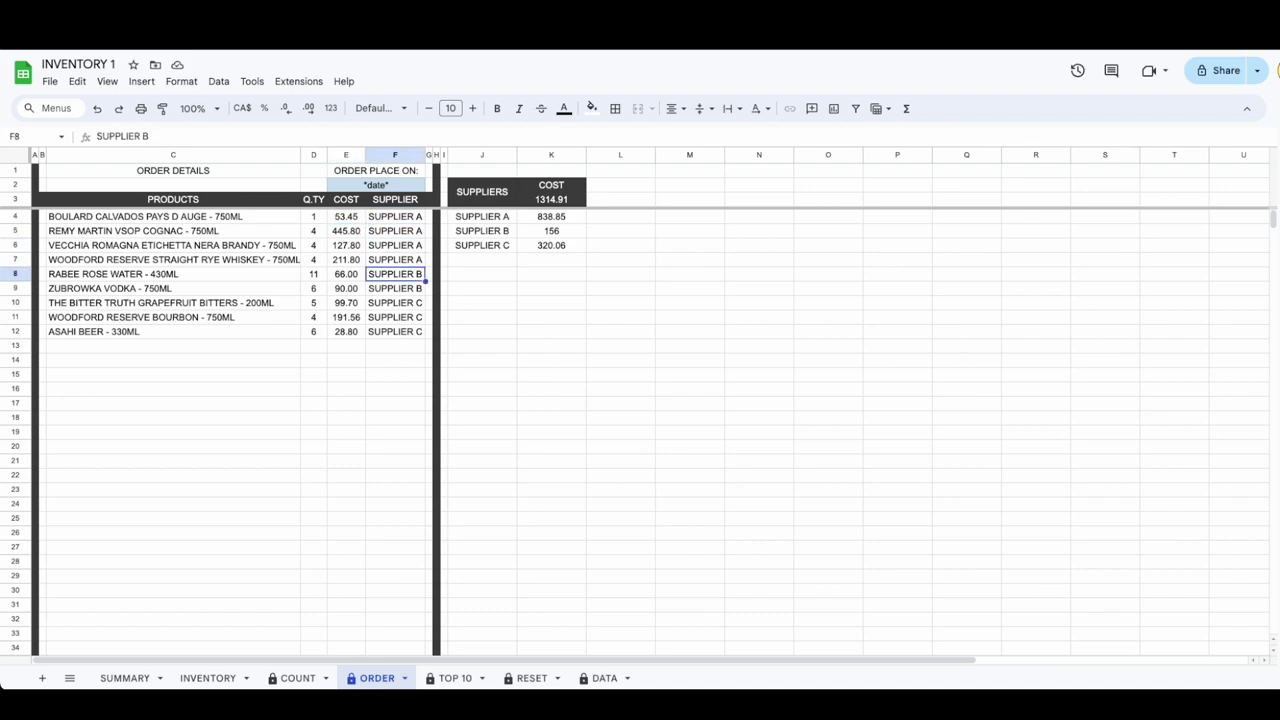
key("Down")
key("Down")
Step: Check the order cost for Supplier A, Supplier B and Supplier C in the suppliers summary
left_click(503, 220)
left_click(541, 219)
left_click(512, 232)
left_click(548, 232)
left_click(505, 245)
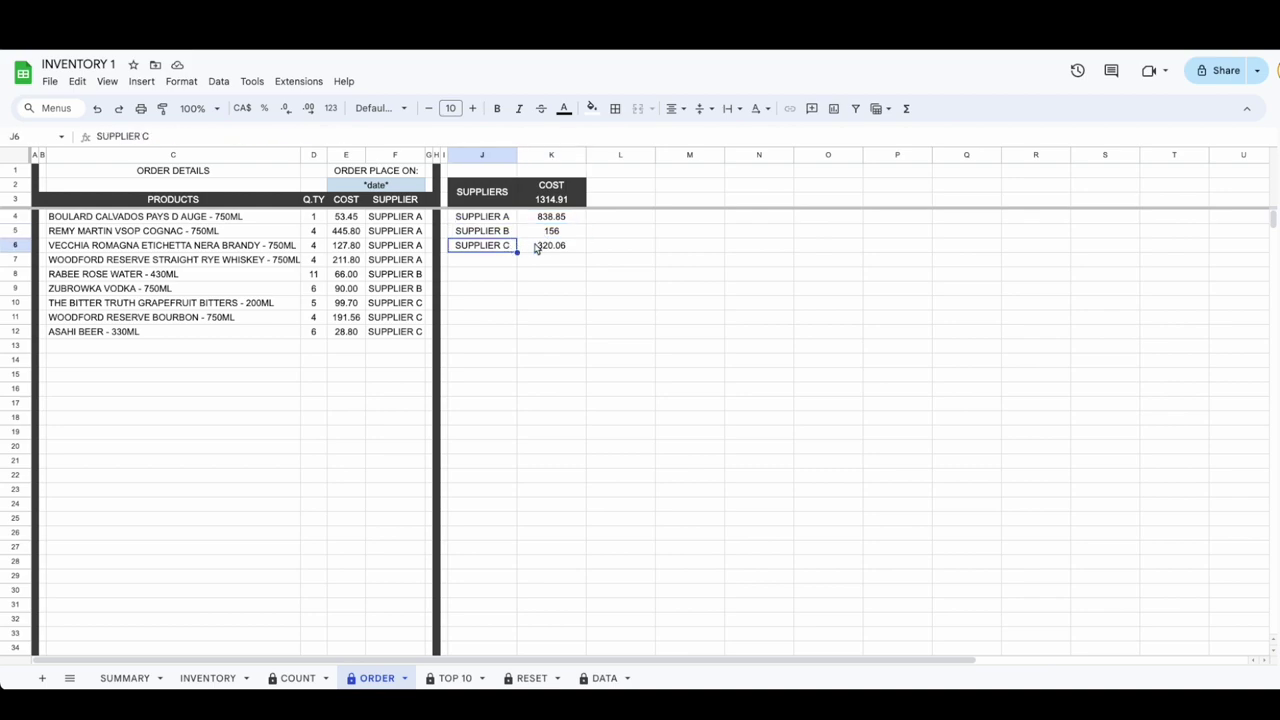
left_click(546, 245)
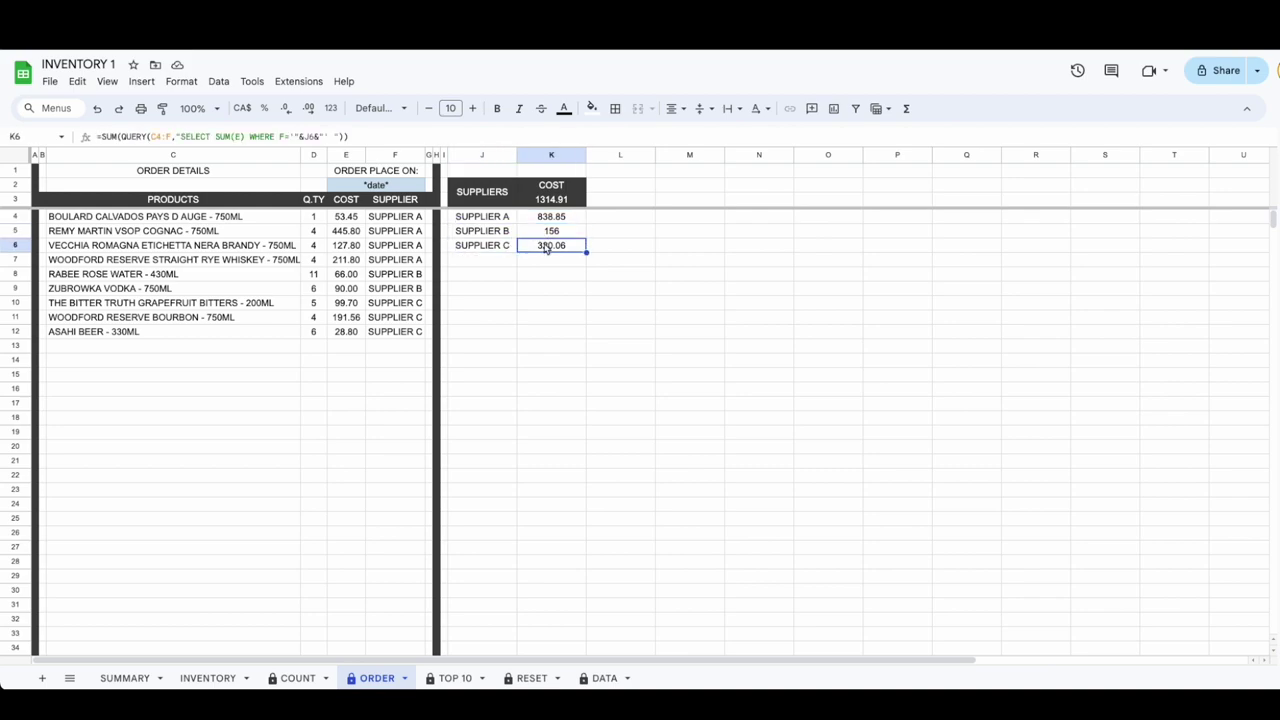
Step: Look over the TOP 10 sheet's consumption by category and inspect the query formulas of the Spirits and Liqueur tables
left_click(455, 678)
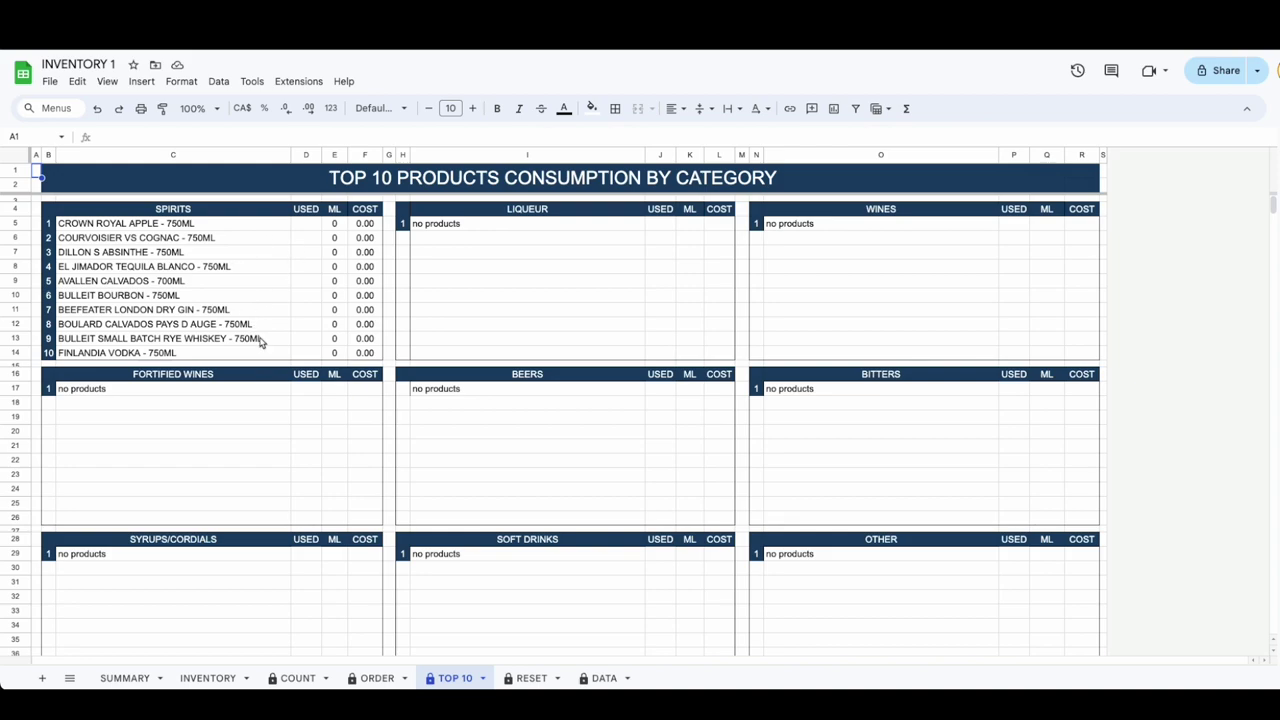
scroll(448, 351, "down", 2)
scroll(448, 351, "up", 2)
left_click(235, 228)
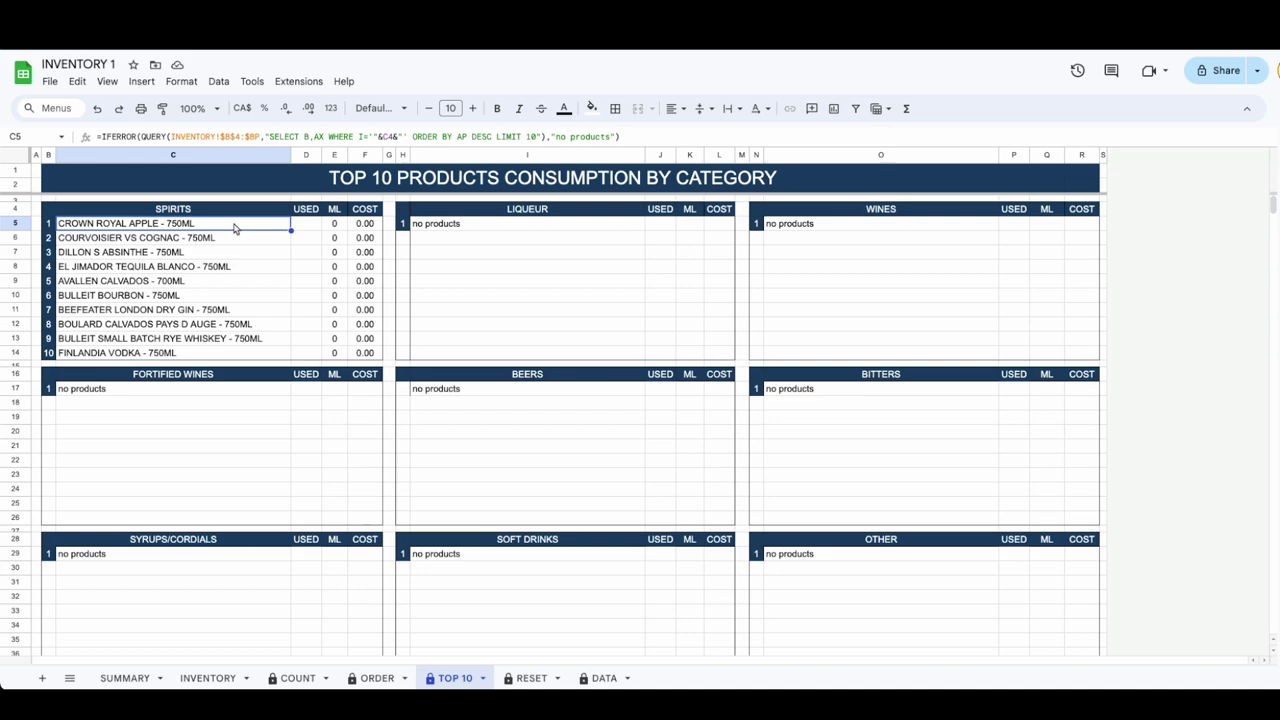
left_click(480, 226)
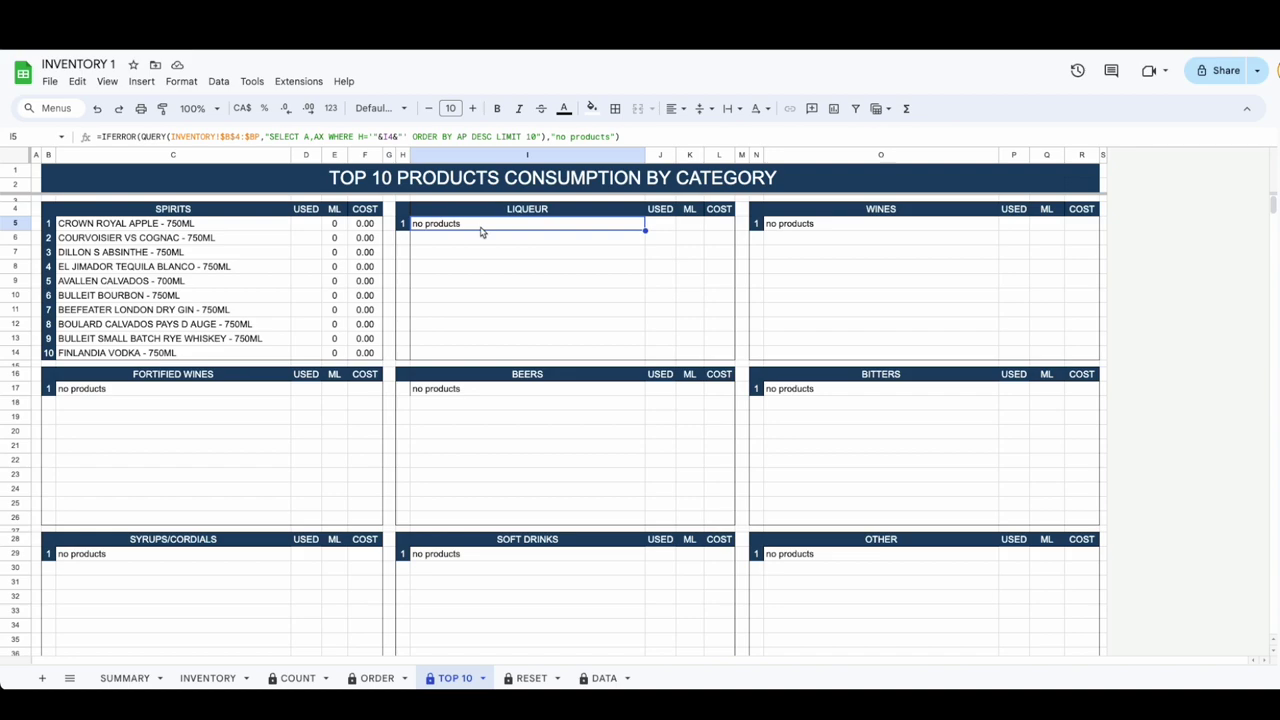
key("Return")
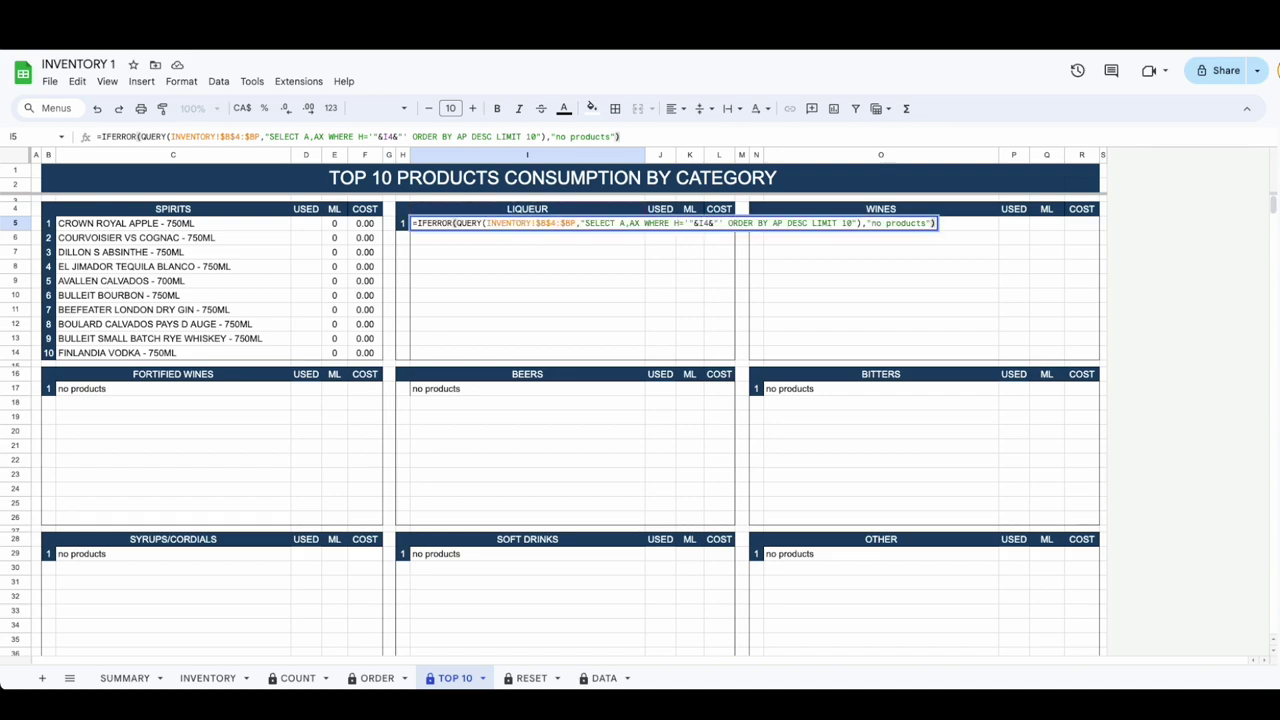
key("Return")
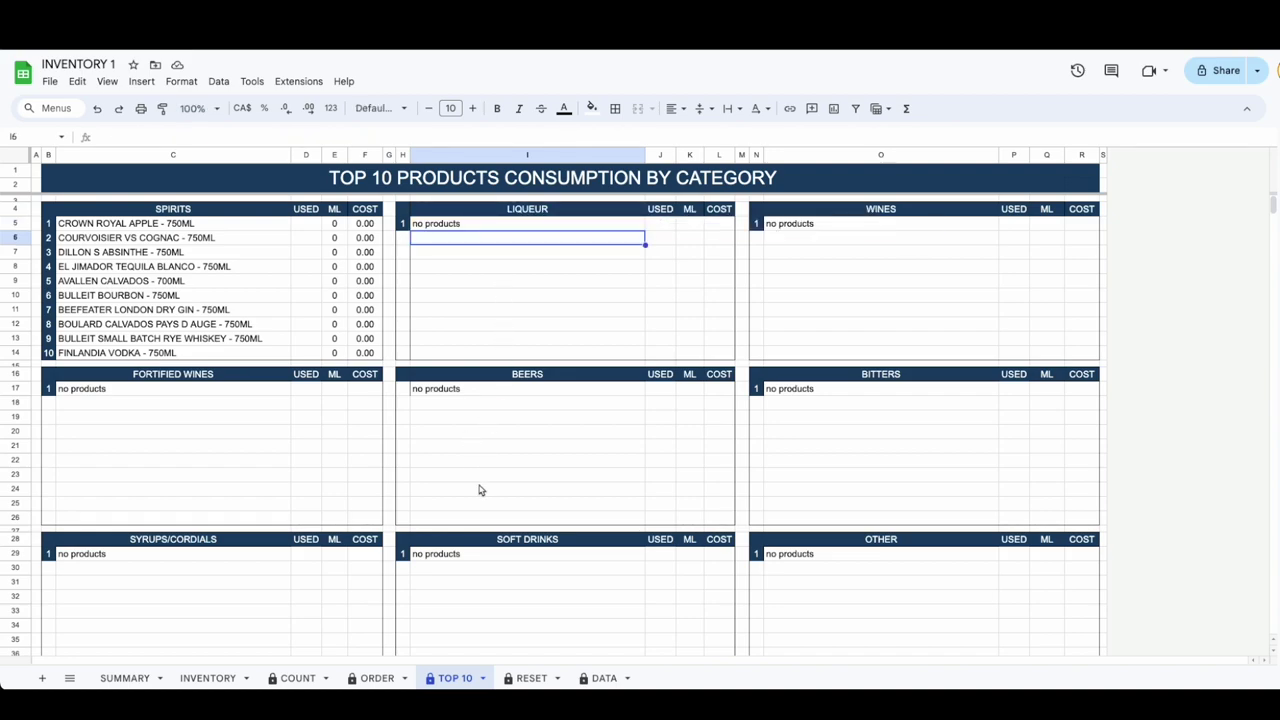
Step: View the RESET sheet's stock reset warning, and go through the LOCATION list on the DATA sheet
left_click(528, 678)
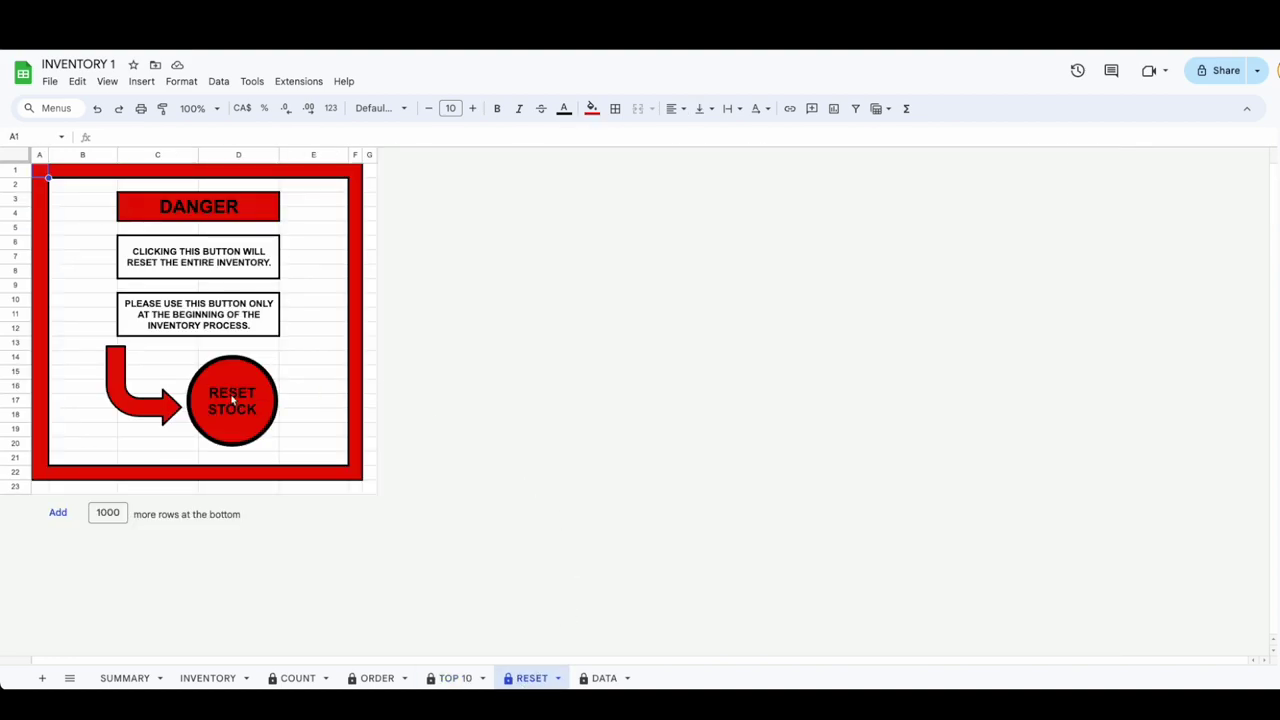
left_click(604, 678)
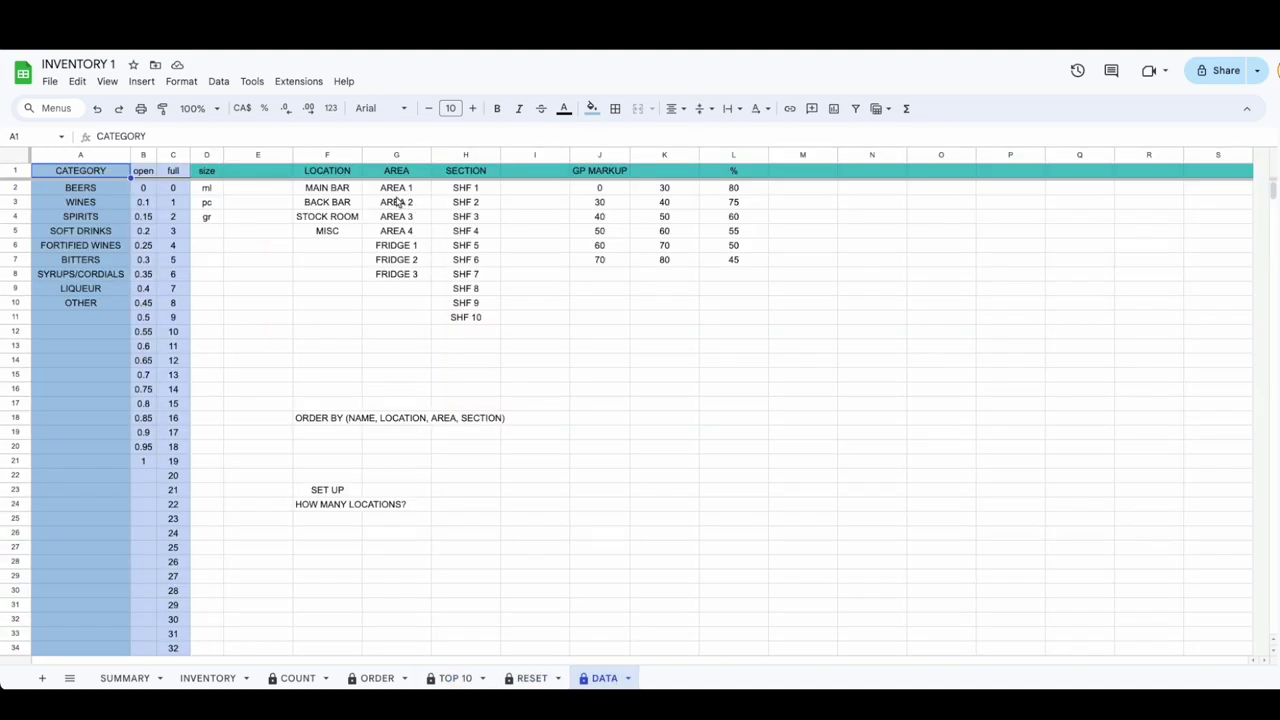
left_click(357, 192)
left_click(350, 209)
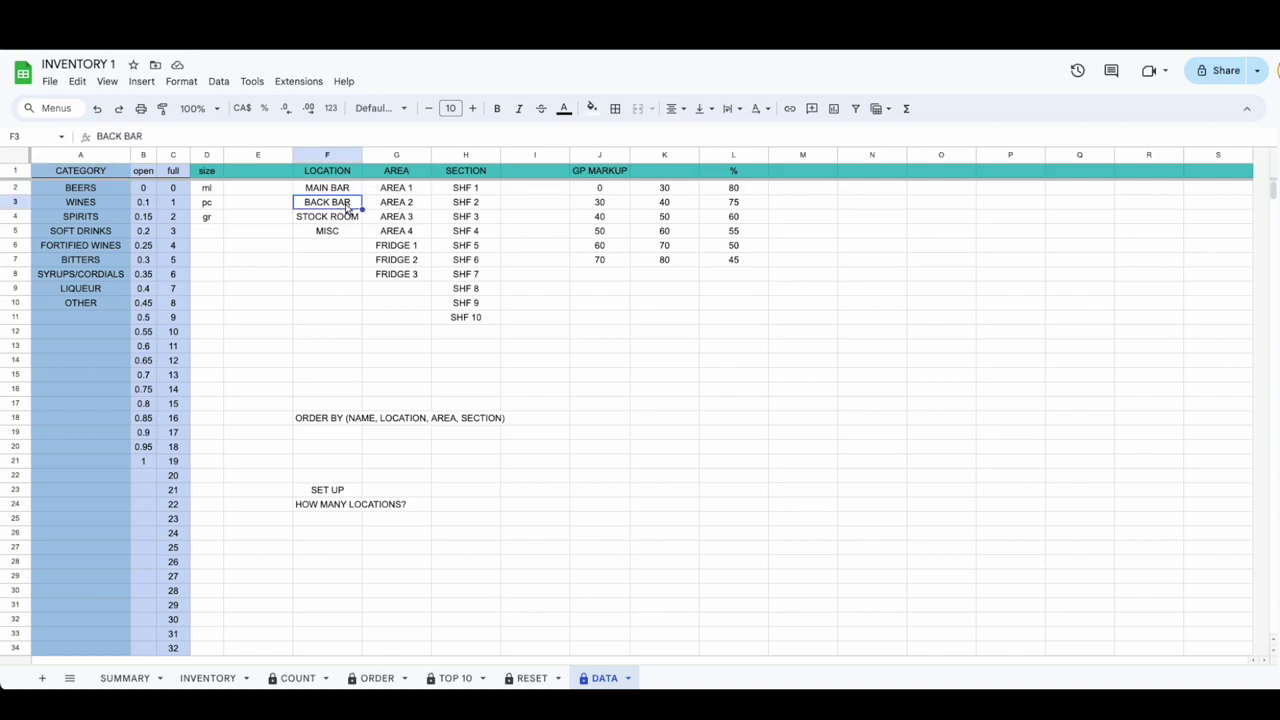
left_click(351, 218)
left_click(350, 233)
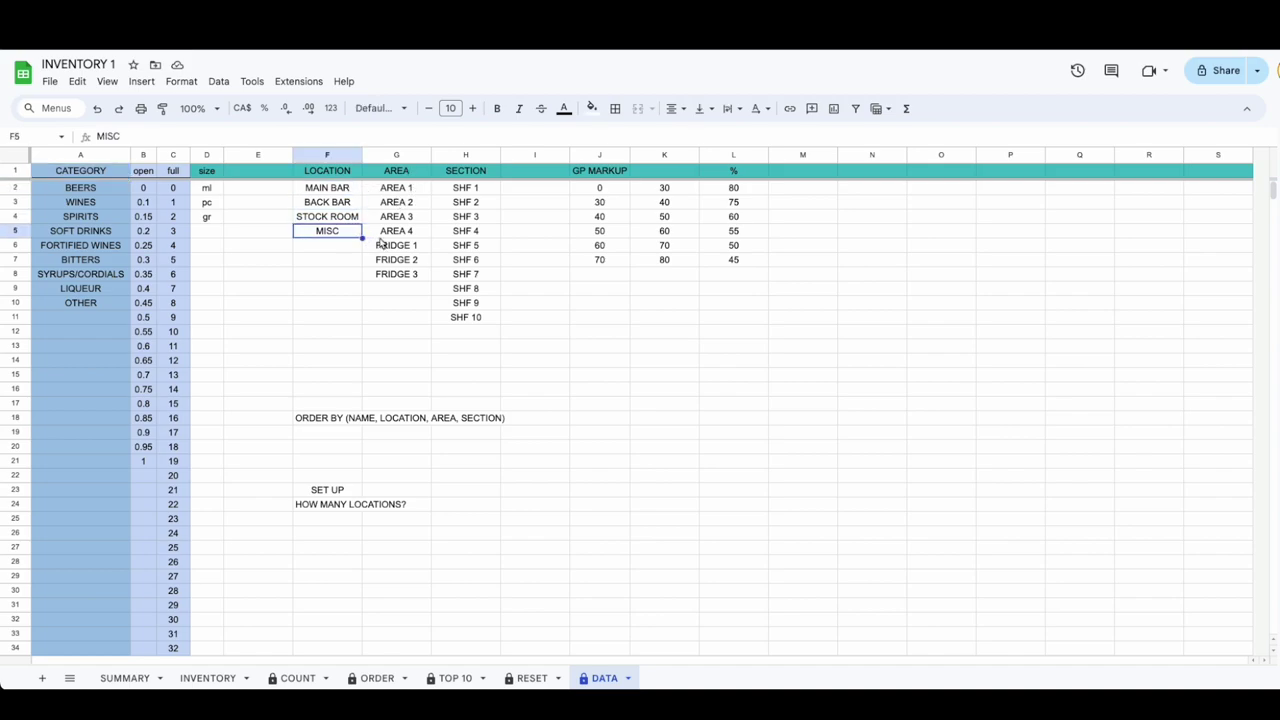
Step: Go through the AREA list on the DATA sheet, checking the area and fridge entries
left_click(410, 190)
left_click(420, 206)
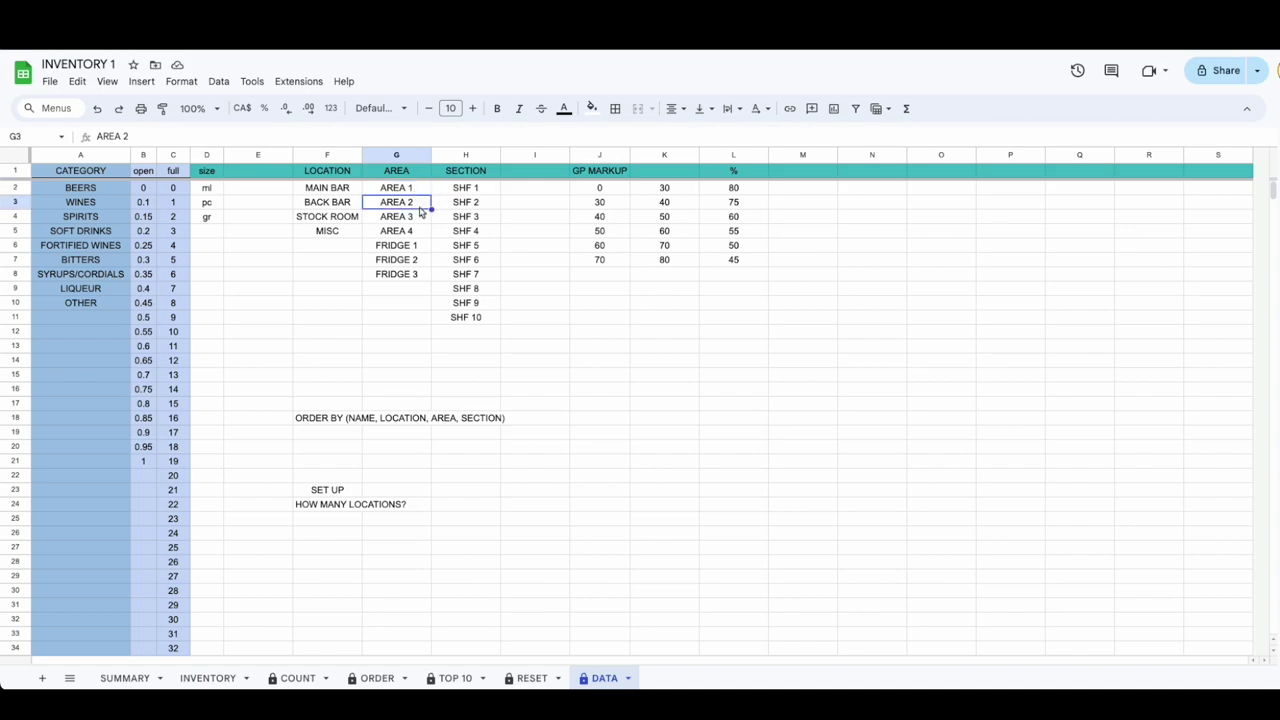
left_click(421, 231)
left_click(422, 246)
left_click(423, 260)
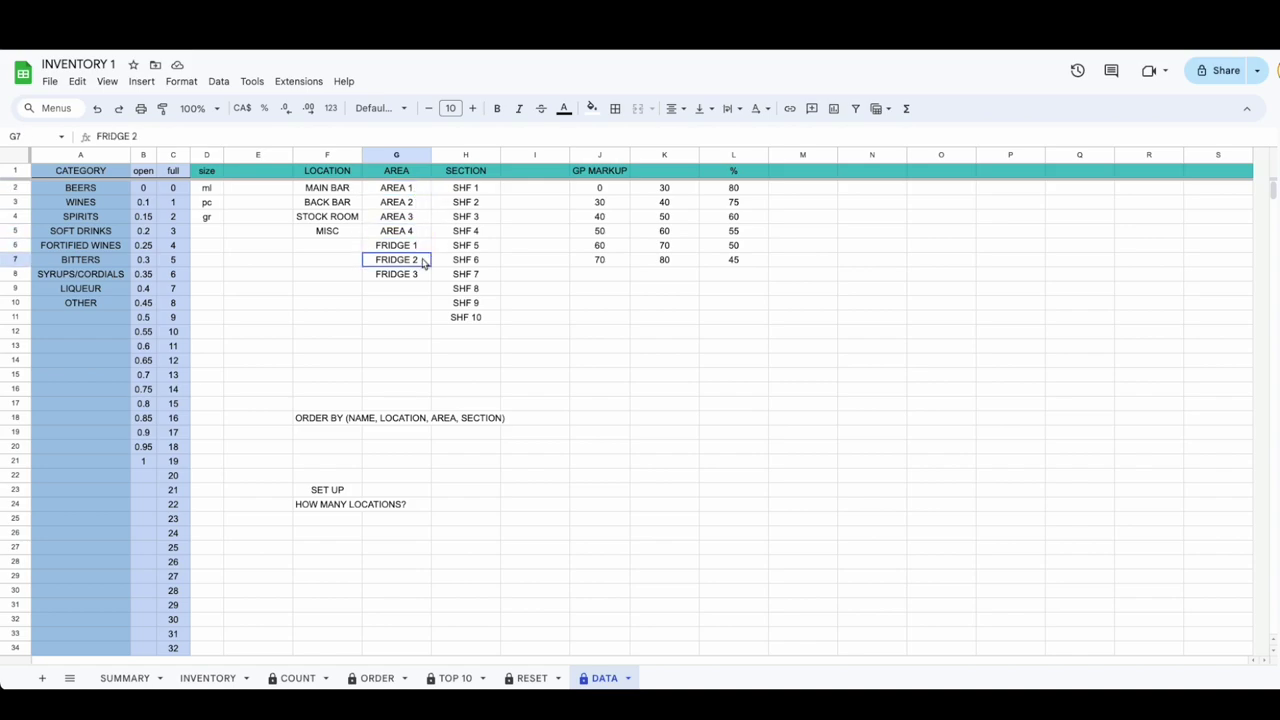
Step: Review the shelf entries in the SECTION list and the ORDER BY (NAME, LOCATION, AREA, SECTION) note
left_click(486, 203)
left_click(482, 234)
left_click(484, 334)
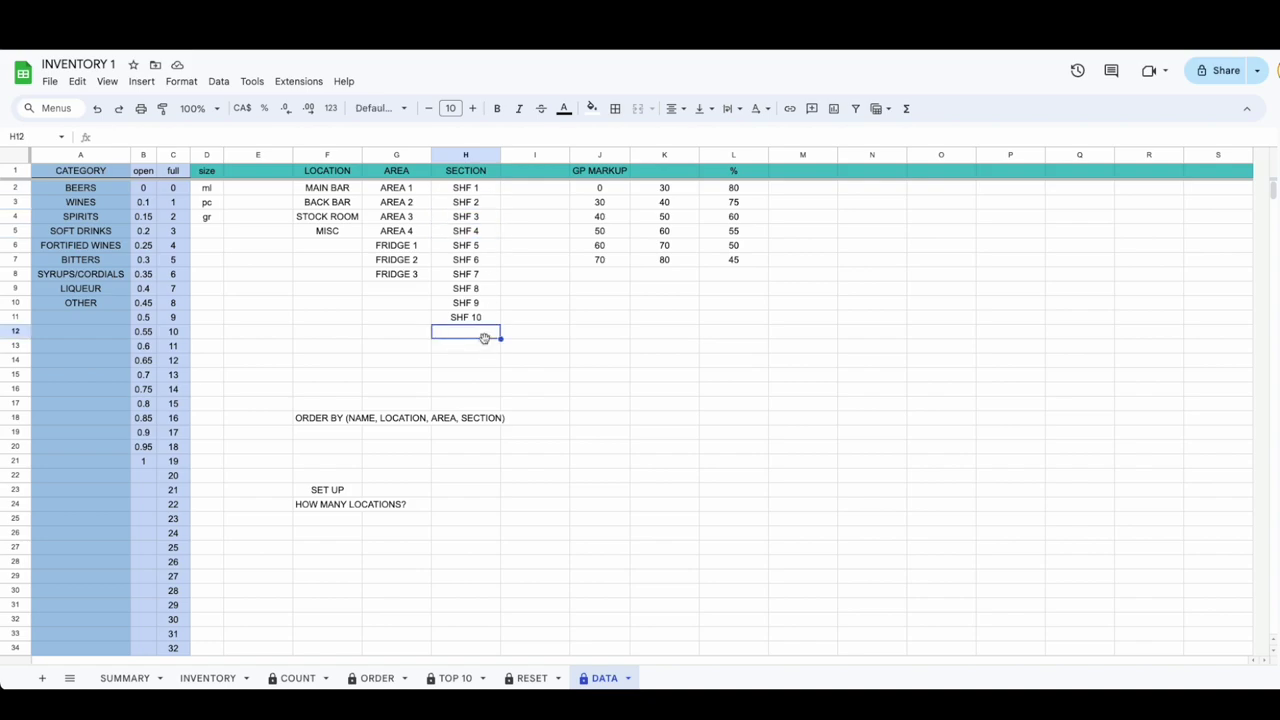
key("Down")
key("Down")
key("Down")
key("Down")
left_click(338, 423)
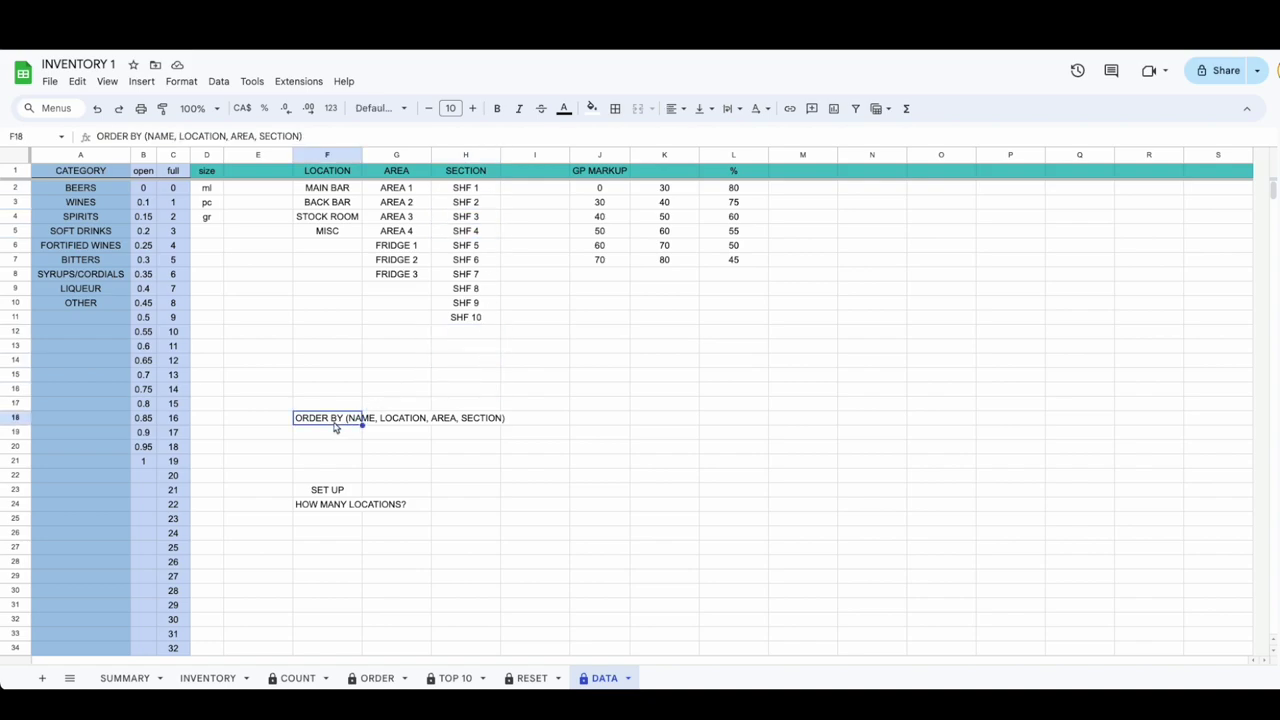
left_click(429, 307)
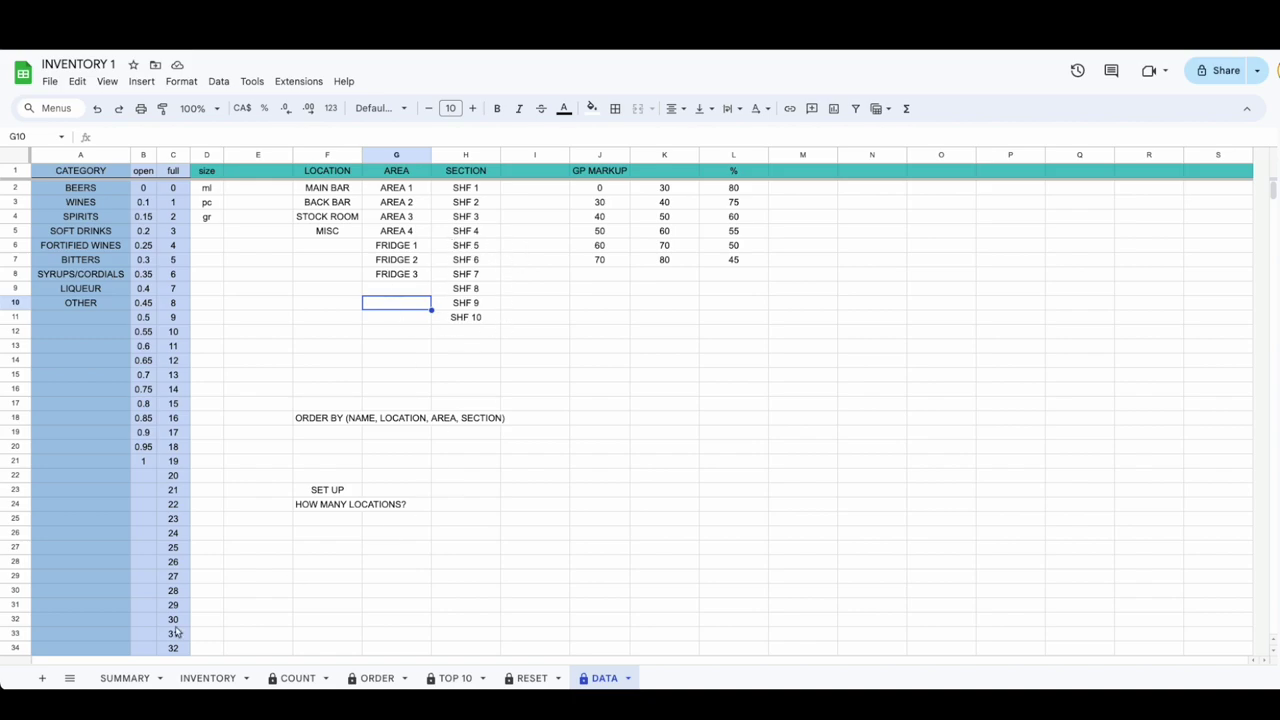
Step: Return to the SUMMARY sheet and examine the Profit and Lost pie chart
left_click(125, 678)
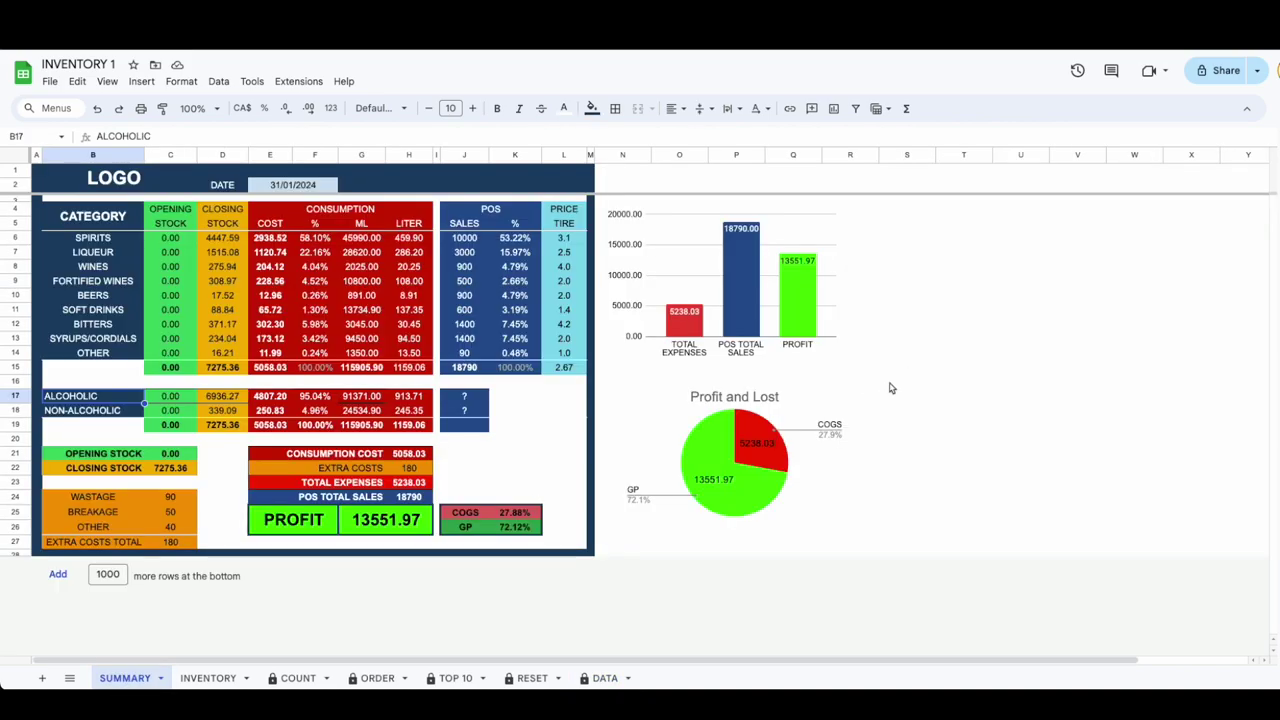
left_click(752, 457)
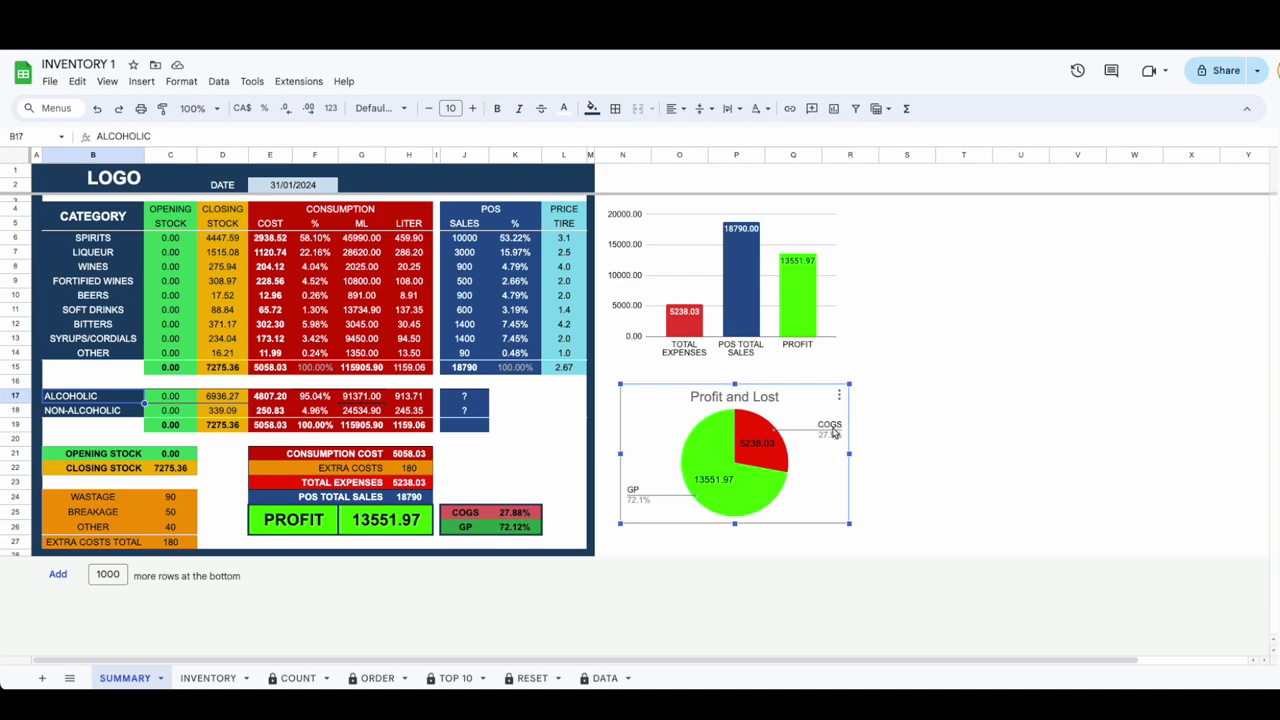